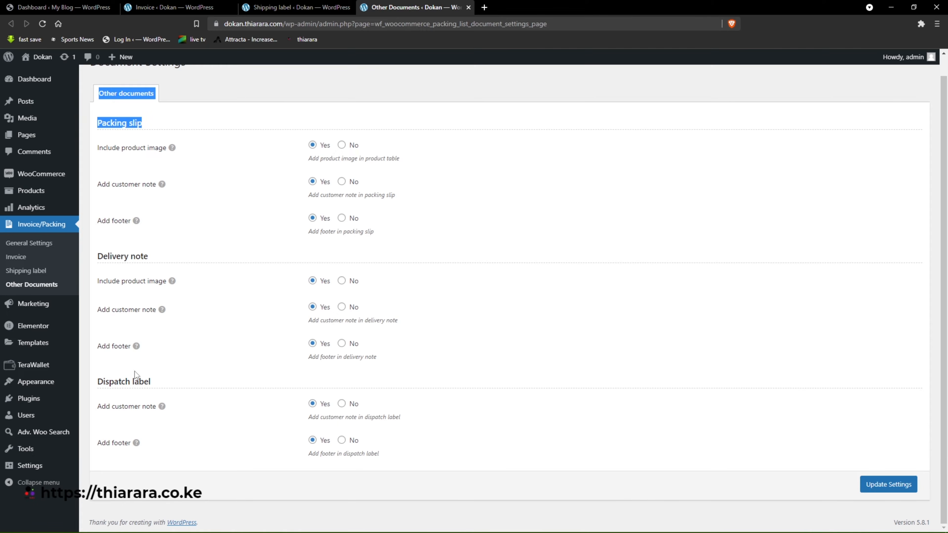
Examine the invoice template's title, sender details, company name, billing address, and invoice and order dates.
{"action": "left_click", "coordinate": [190, 5]}
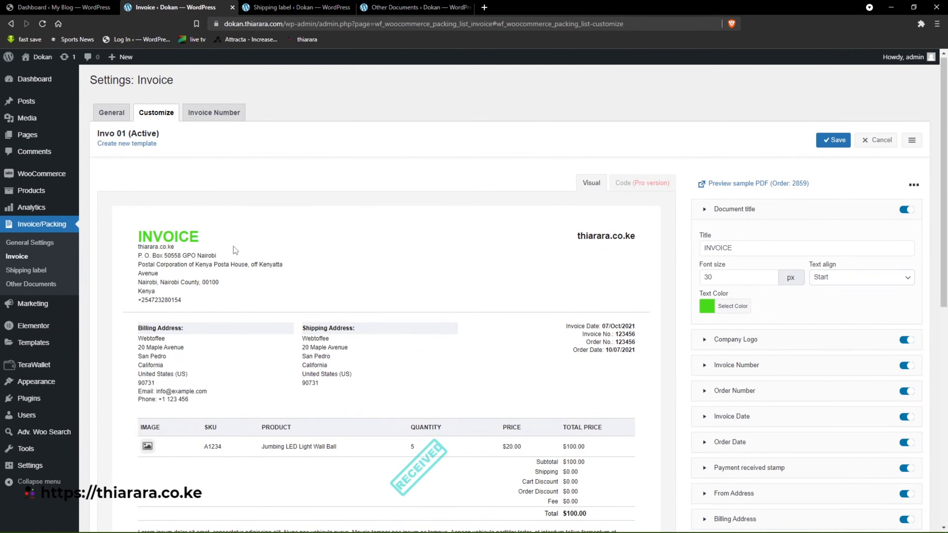
{"action": "scroll", "coordinate": [224, 235], "scroll_direction": "down", "scroll_amount": 1}
{"action": "left_click_drag", "start_coordinate": [138, 186], "coordinate": [206, 198]}
{"action": "left_click", "coordinate": [255, 186]}
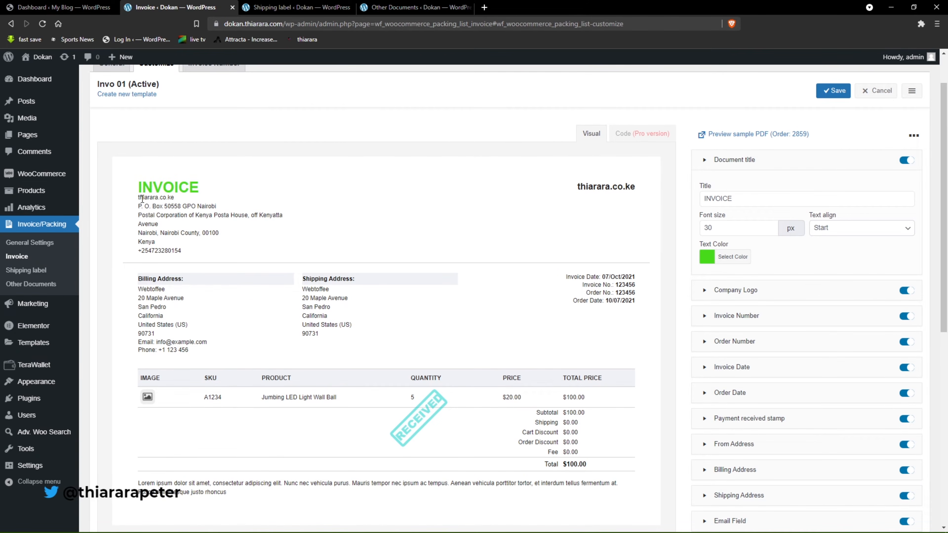
{"action": "left_click_drag", "start_coordinate": [139, 198], "coordinate": [202, 254]}
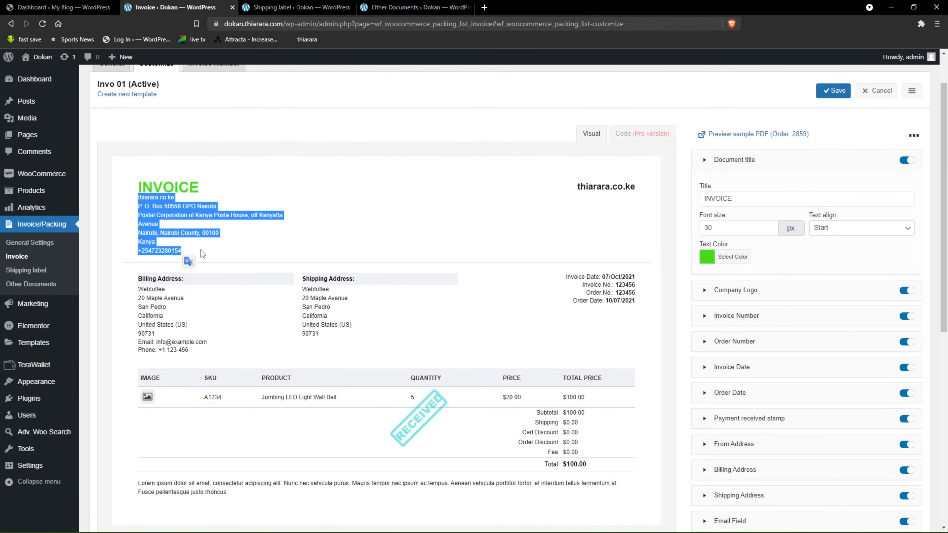
{"action": "left_click", "coordinate": [634, 197], "text": "shift"}
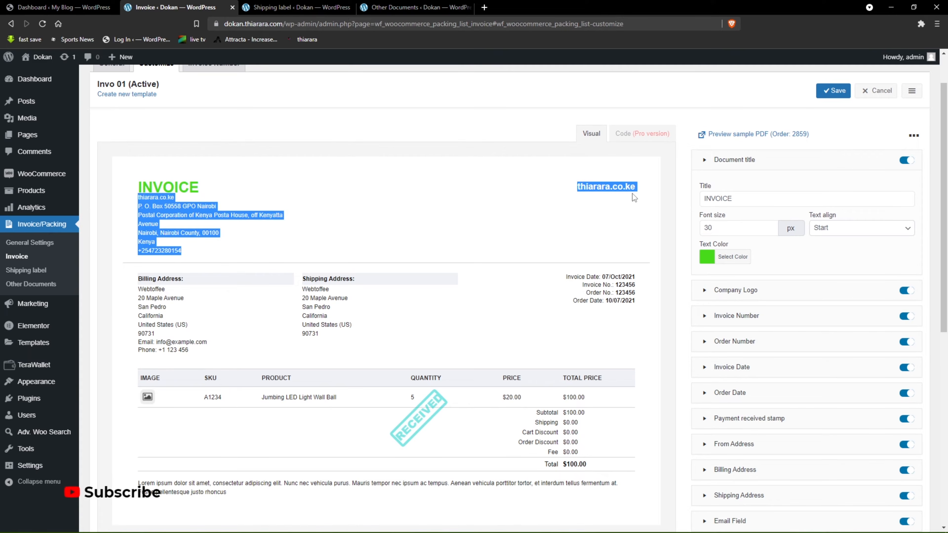
{"action": "left_click_drag", "start_coordinate": [138, 275], "coordinate": [188, 350]}
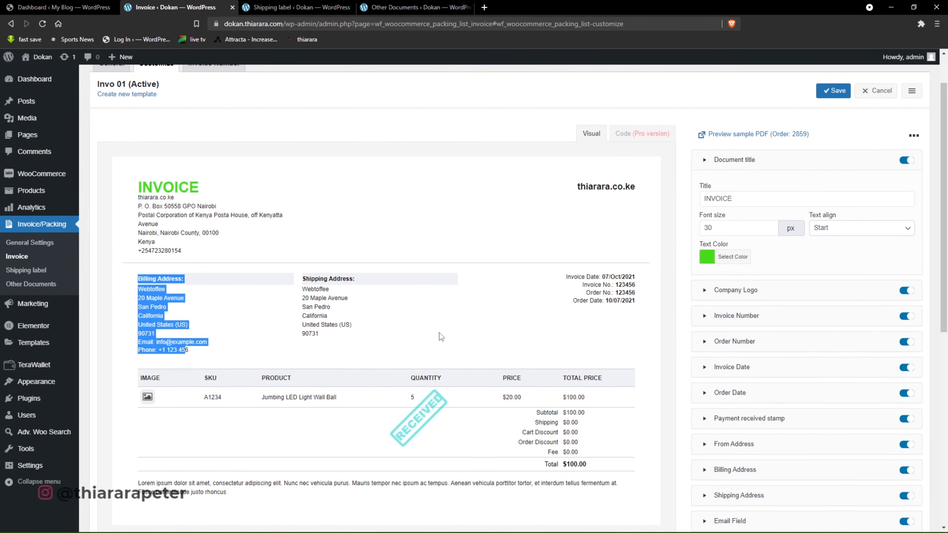
{"action": "left_click_drag", "start_coordinate": [567, 276], "coordinate": [617, 293]}
{"action": "left_click", "coordinate": [637, 302]}
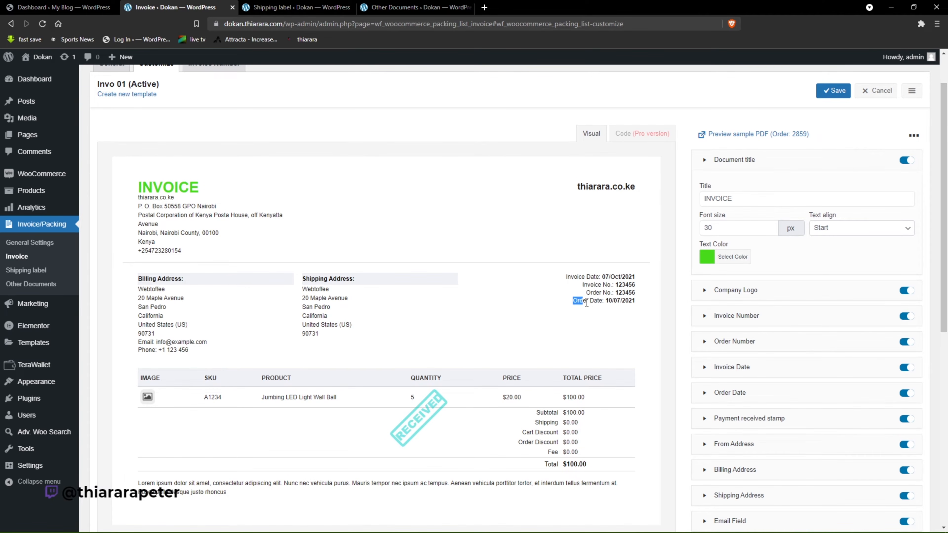
{"action": "left_click_drag", "start_coordinate": [586, 303], "coordinate": [635, 303]}
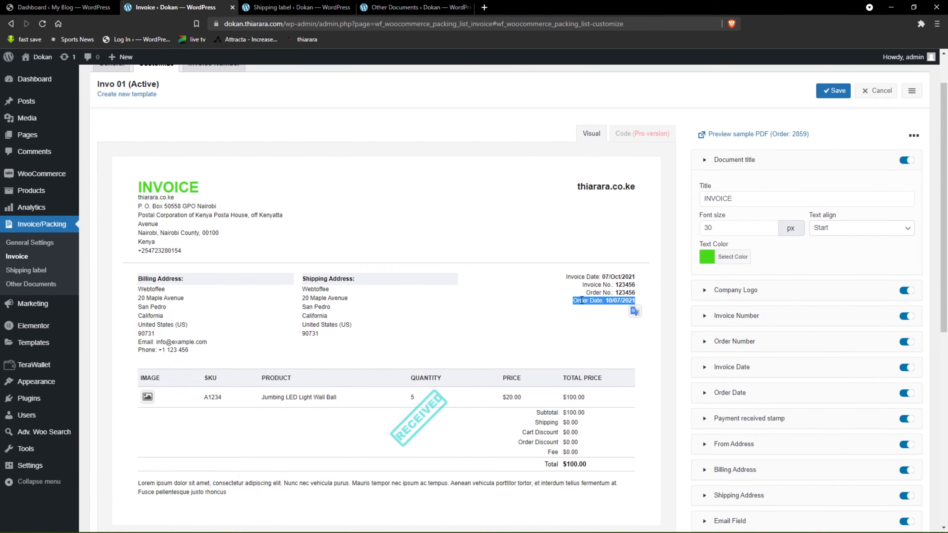
Examine the invoice template's product table, shipping, discount, fee and total rows, and footer text.
{"action": "scroll", "coordinate": [439, 363], "scroll_direction": "down", "scroll_amount": 1}
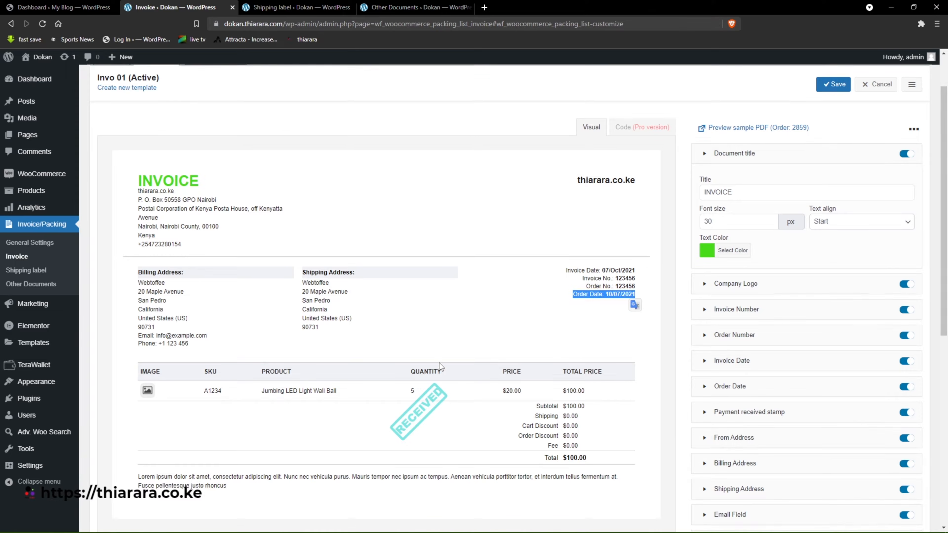
{"action": "scroll", "coordinate": [439, 365], "scroll_direction": "down", "scroll_amount": 3}
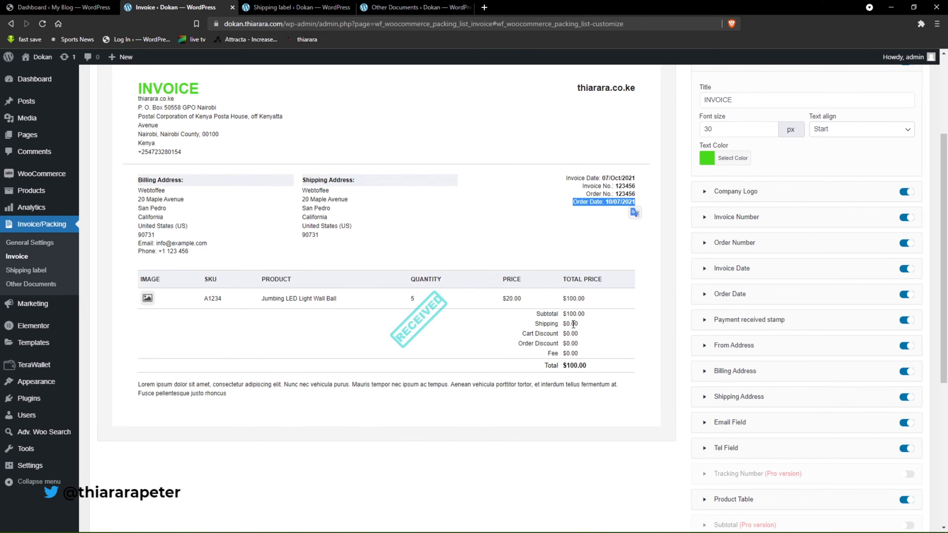
{"action": "left_click_drag", "start_coordinate": [535, 324], "coordinate": [560, 347]}
{"action": "left_click", "coordinate": [517, 346]}
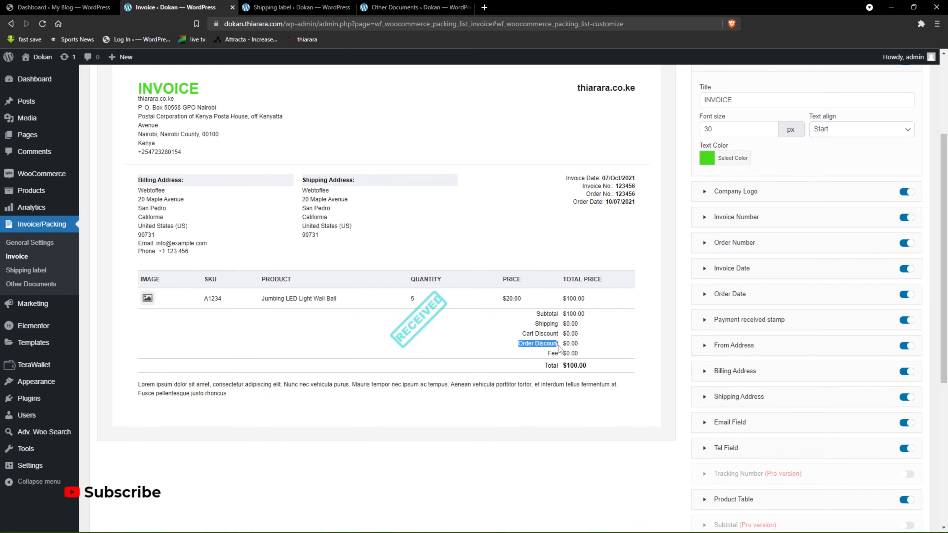
{"action": "left_click", "coordinate": [545, 357]}
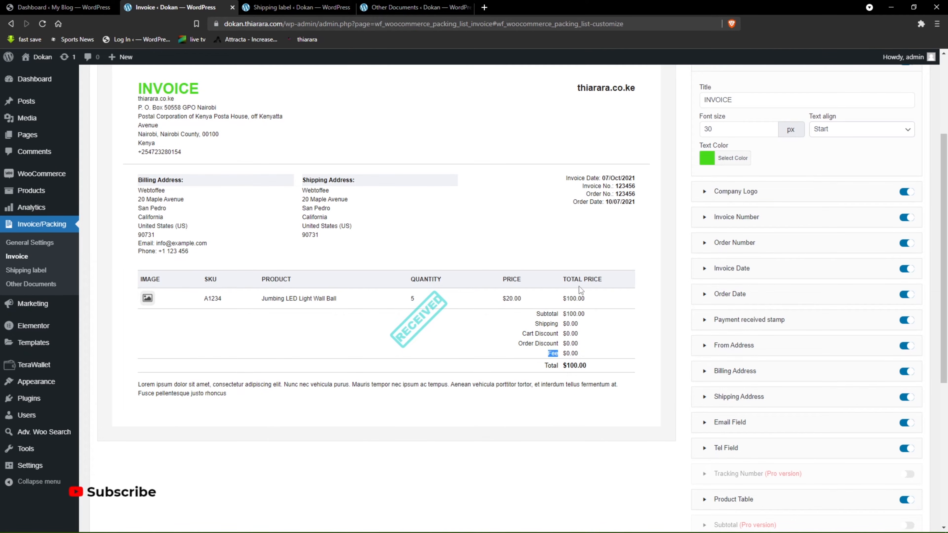
{"action": "left_click_drag", "start_coordinate": [587, 366], "coordinate": [542, 366]}
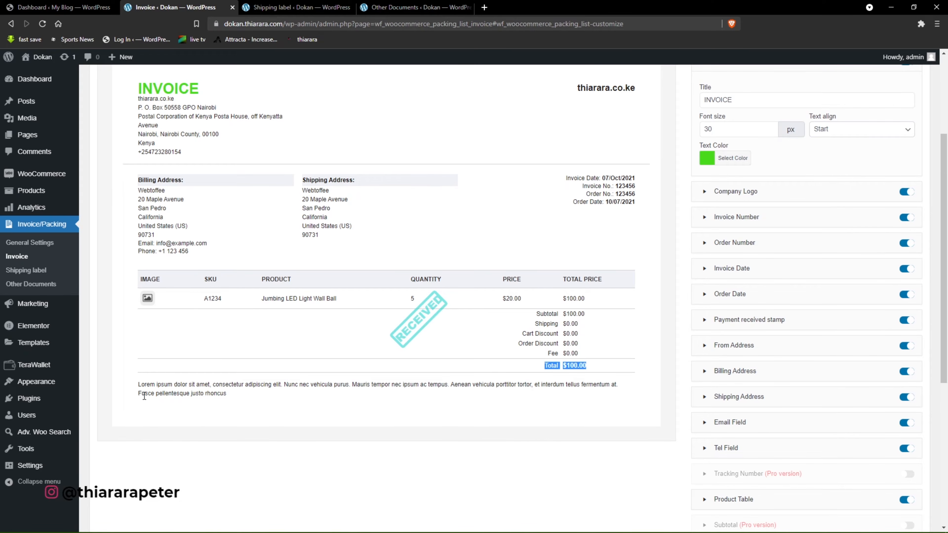
{"action": "left_click_drag", "start_coordinate": [140, 388], "coordinate": [166, 399]}
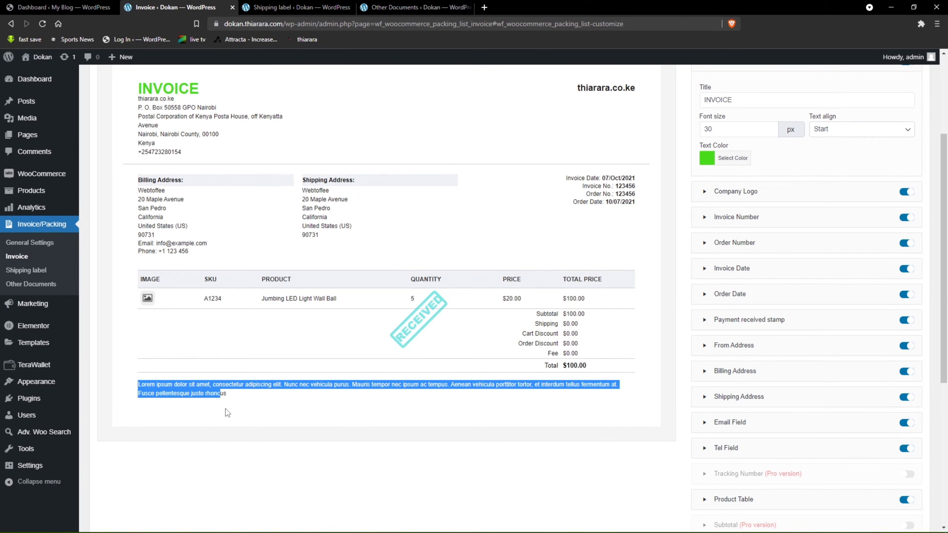
{"action": "left_click_drag", "start_coordinate": [225, 409], "coordinate": [238, 411]}
{"action": "left_click", "coordinate": [300, 402]}
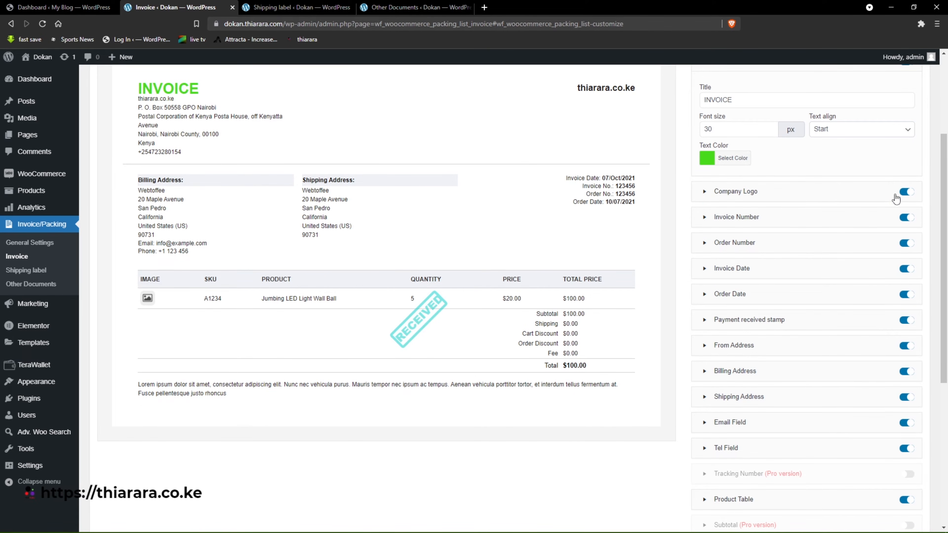
Try the Company Logo on/off switch, and review the other invoice elements and the payment received stamp.
{"action": "left_click", "coordinate": [907, 191]}
{"action": "left_click", "coordinate": [907, 193]}
{"action": "scroll", "coordinate": [794, 253], "scroll_direction": "down", "scroll_amount": 4}
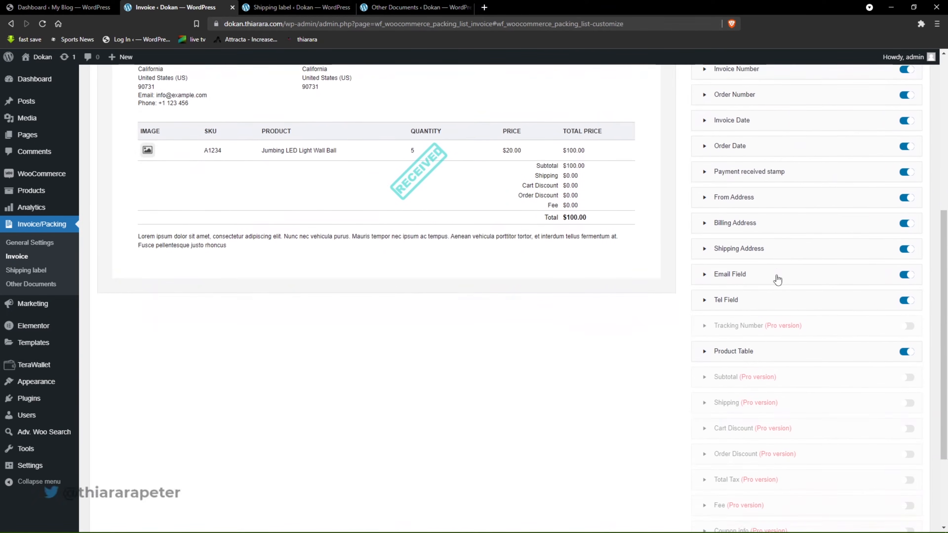
{"action": "scroll", "coordinate": [777, 279], "scroll_direction": "up", "scroll_amount": 5}
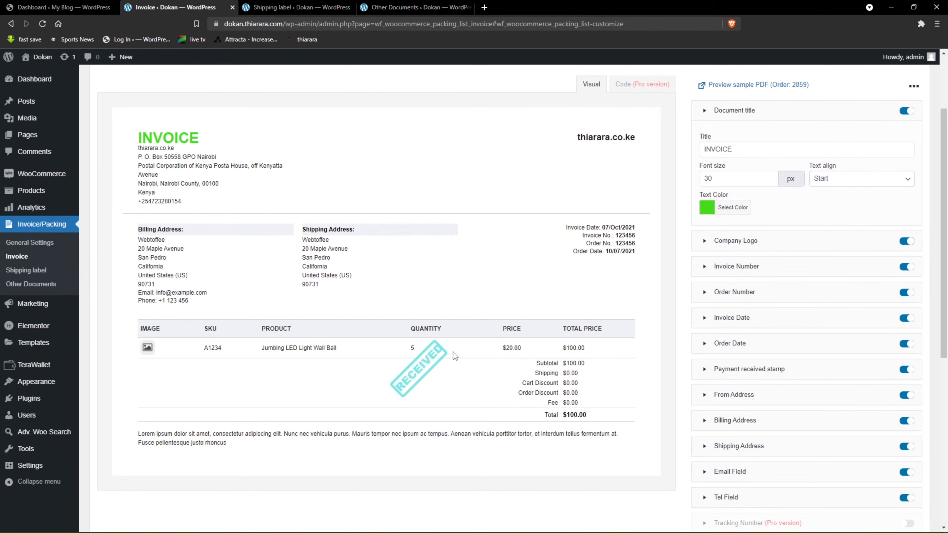
{"action": "left_click_drag", "start_coordinate": [453, 352], "coordinate": [400, 378]}
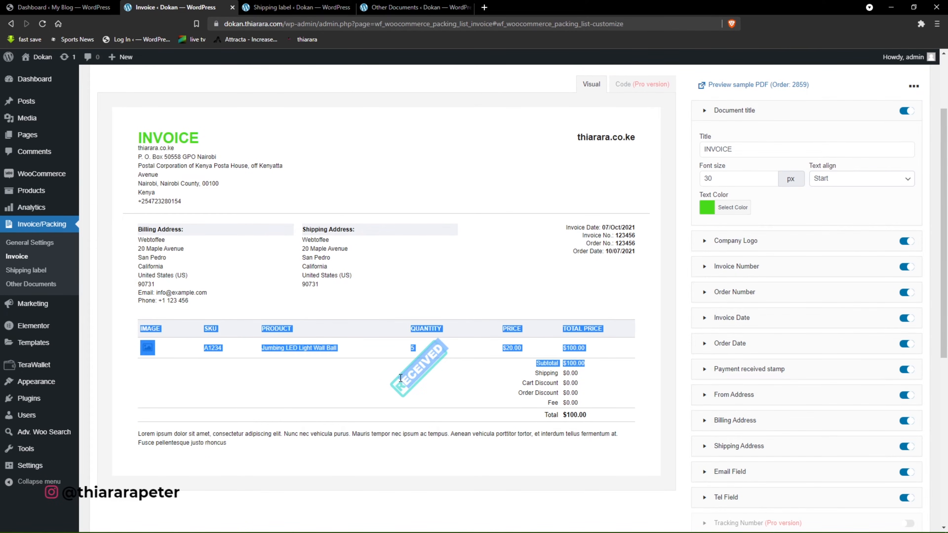
{"action": "left_click", "coordinate": [468, 385]}
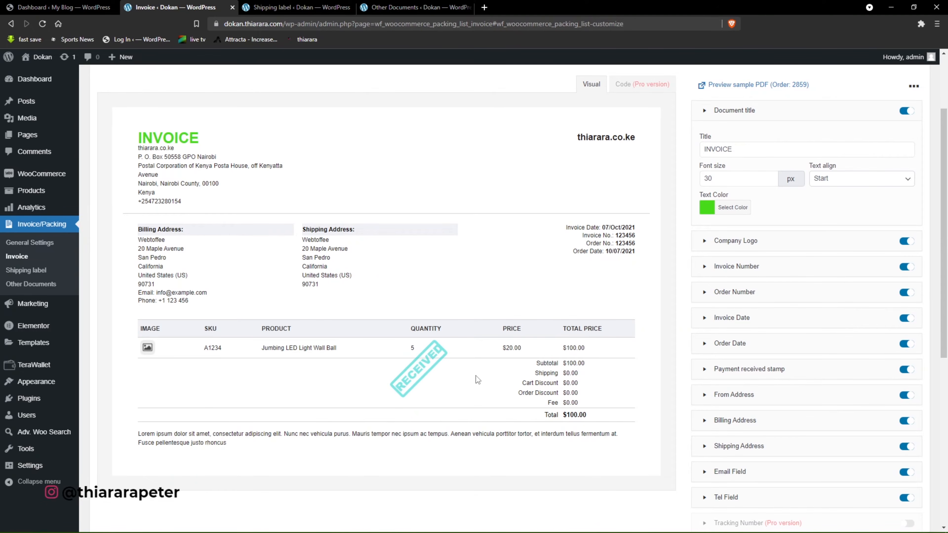
Examine the shipping label template's addresses, order details, tracking barcode and footer, plus the packing slip settings in Other Documents.
{"action": "left_click", "coordinate": [280, 4]}
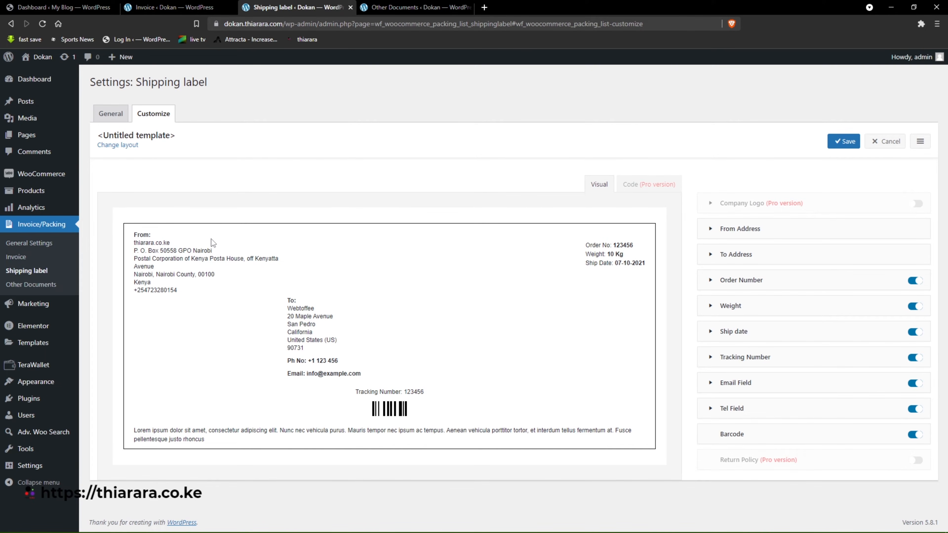
{"action": "left_click_drag", "start_coordinate": [137, 235], "coordinate": [173, 290]}
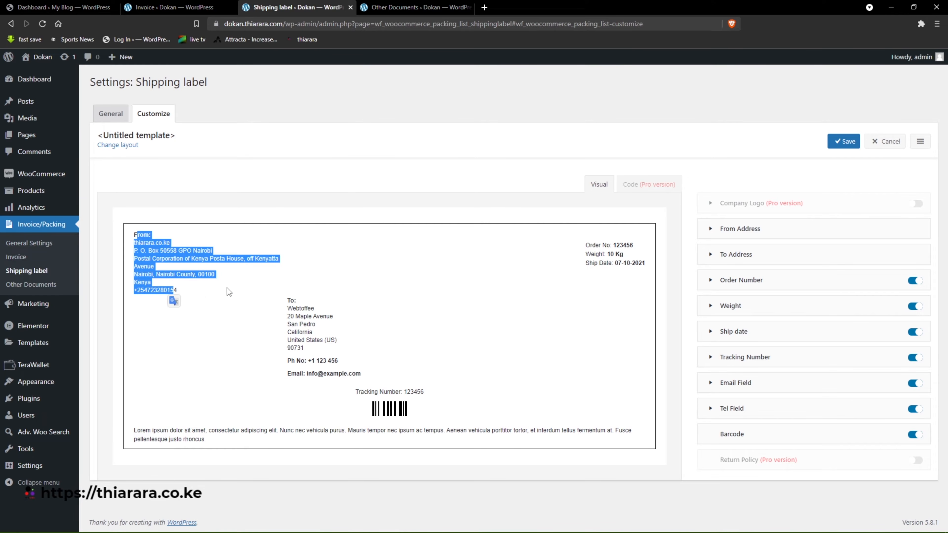
{"action": "left_click_drag", "start_coordinate": [272, 296], "coordinate": [380, 376]}
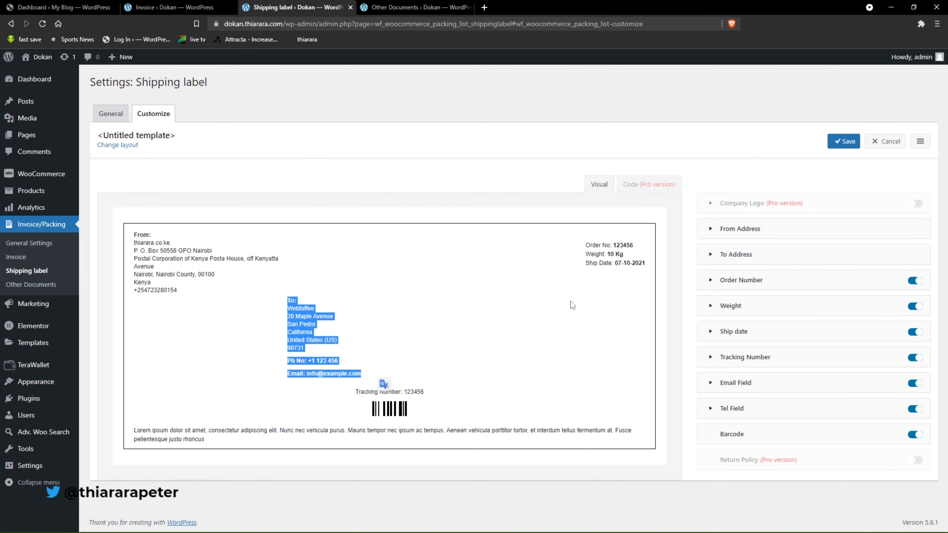
{"action": "left_click_drag", "start_coordinate": [585, 243], "coordinate": [626, 278]}
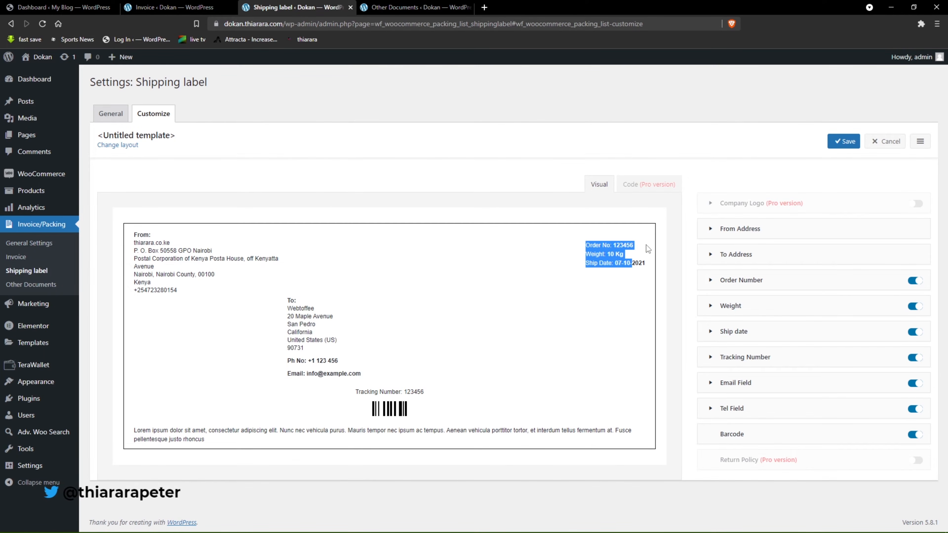
{"action": "left_click", "coordinate": [598, 257]}
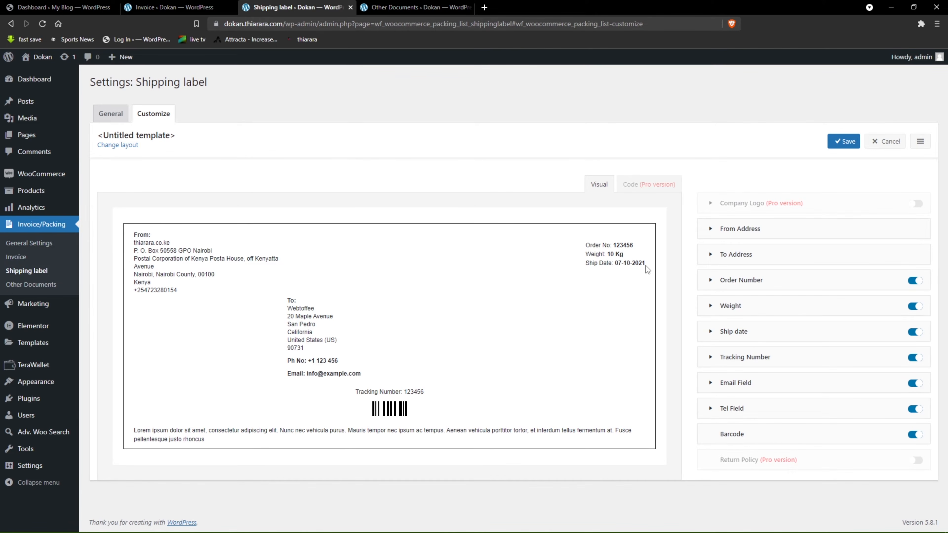
{"action": "left_click_drag", "start_coordinate": [352, 395], "coordinate": [385, 402]}
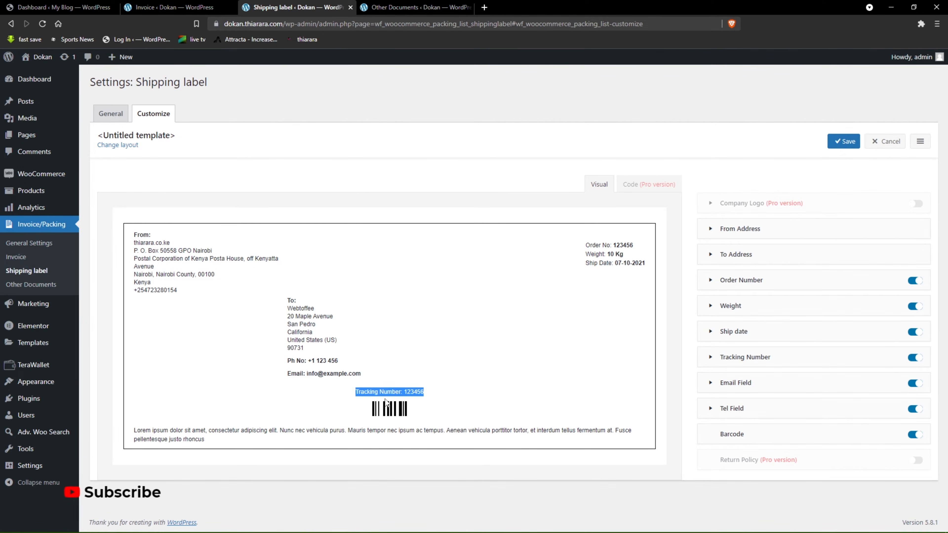
{"action": "left_click", "coordinate": [390, 412]}
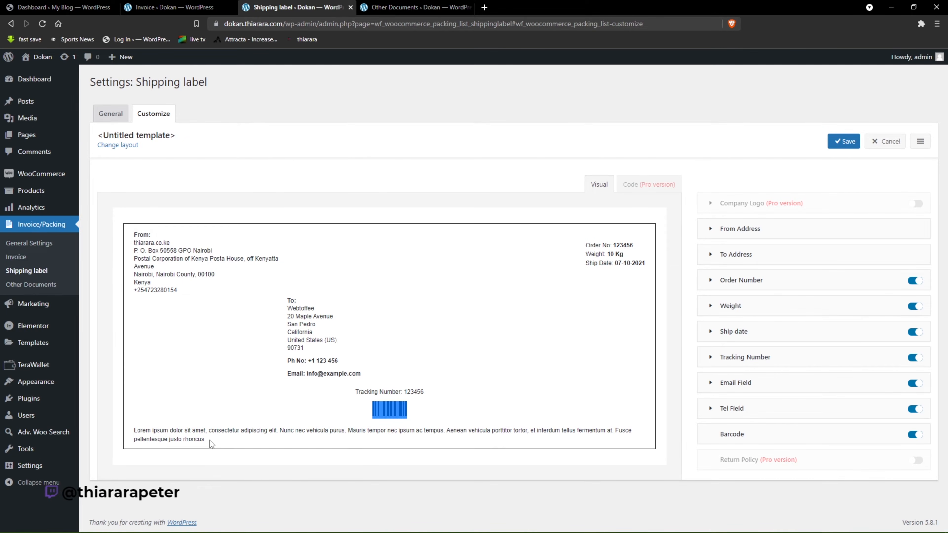
{"action": "left_click_drag", "start_coordinate": [205, 440], "coordinate": [135, 430]}
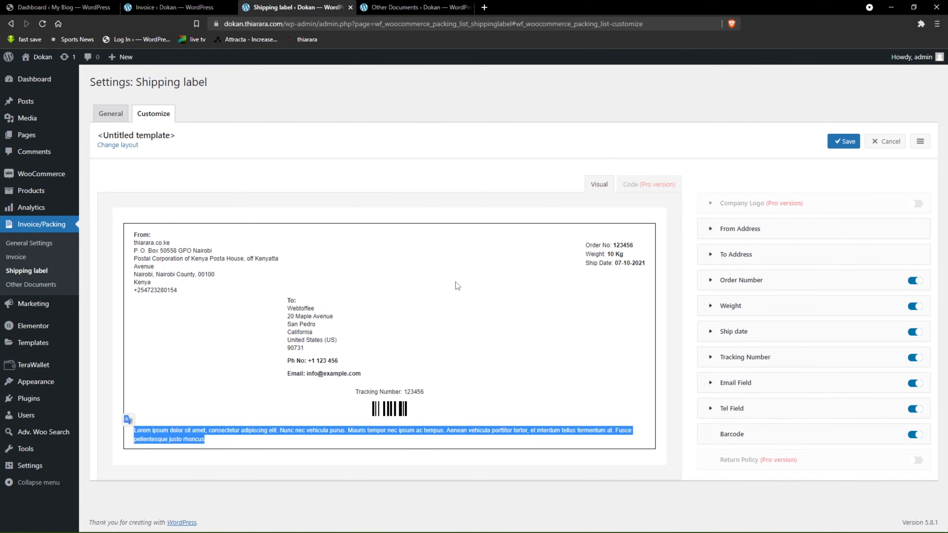
{"action": "key", "text": "ctrl+Tab"}
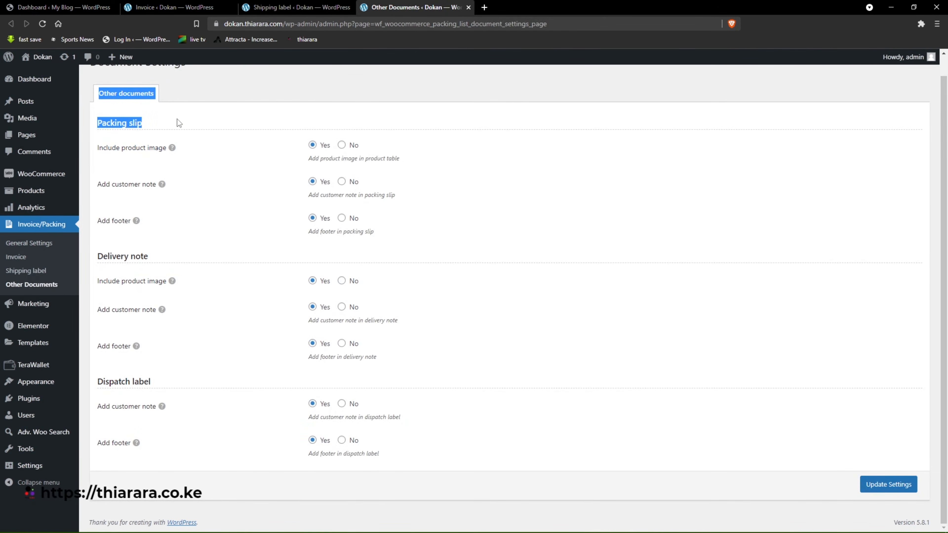
{"action": "left_click", "coordinate": [160, 120]}
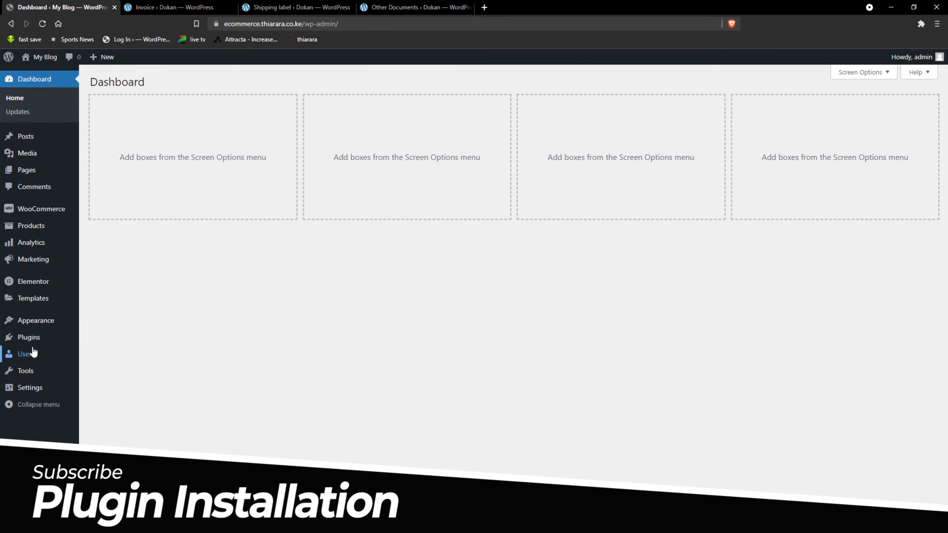
On the My Blog site, search for new plugins with "woocommerce invoice".
{"action": "mouse_move", "coordinate": [29, 344]}
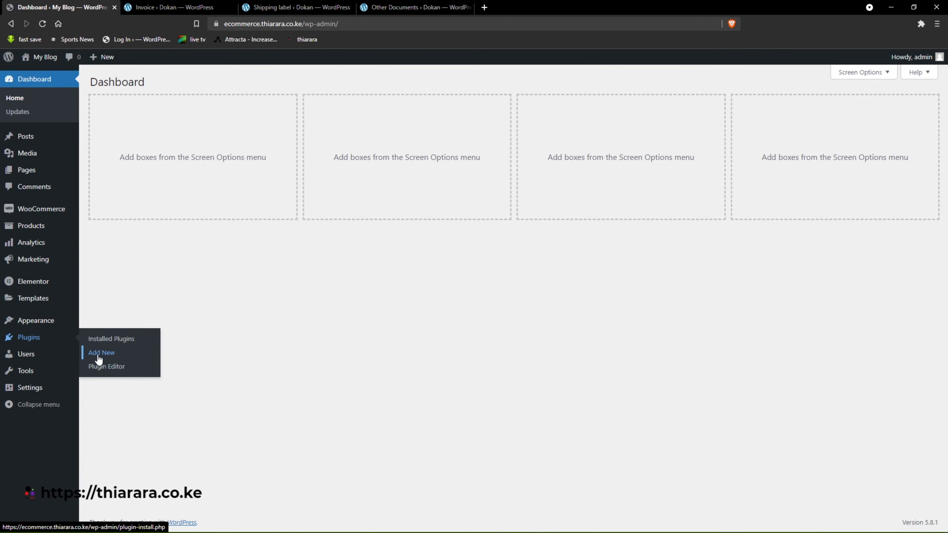
{"action": "left_click", "coordinate": [100, 353]}
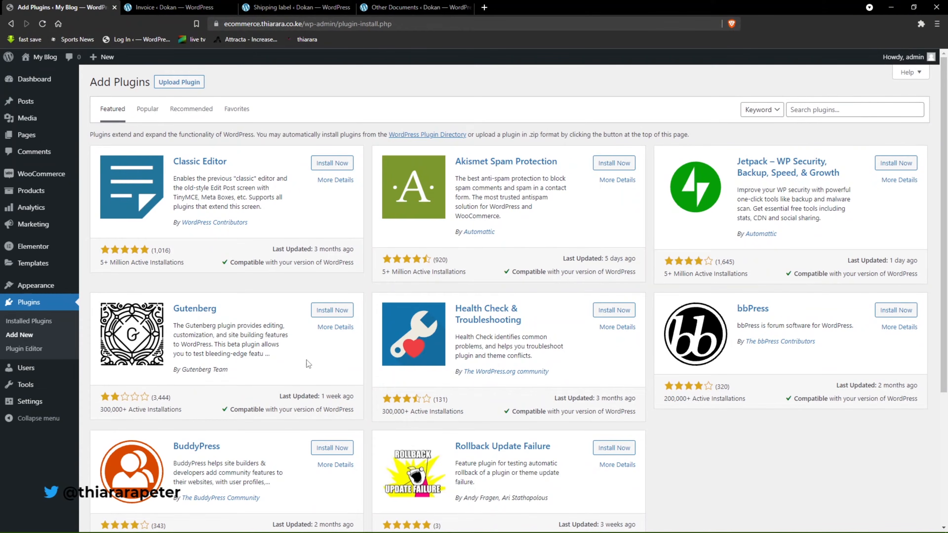
{"action": "left_click", "coordinate": [802, 111]}
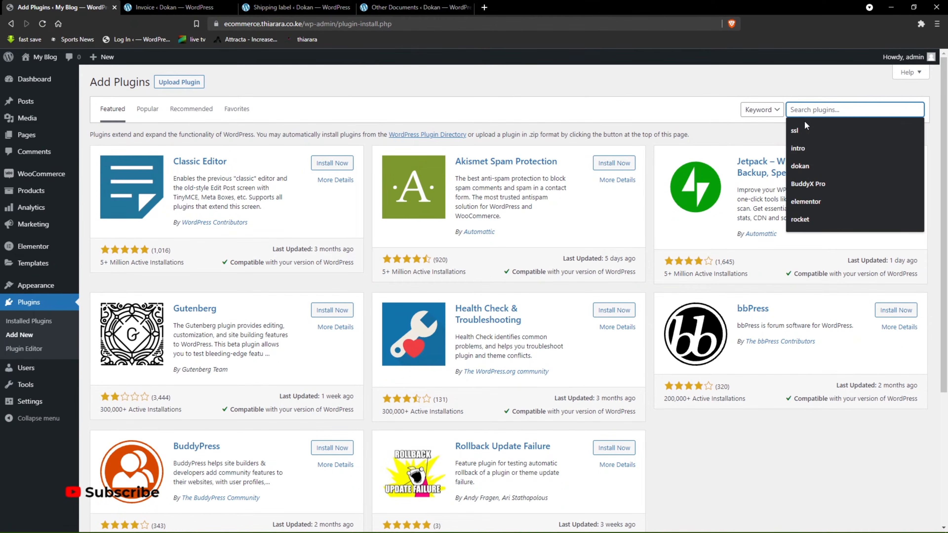
{"action": "type", "text": "woocommerce invoice"}
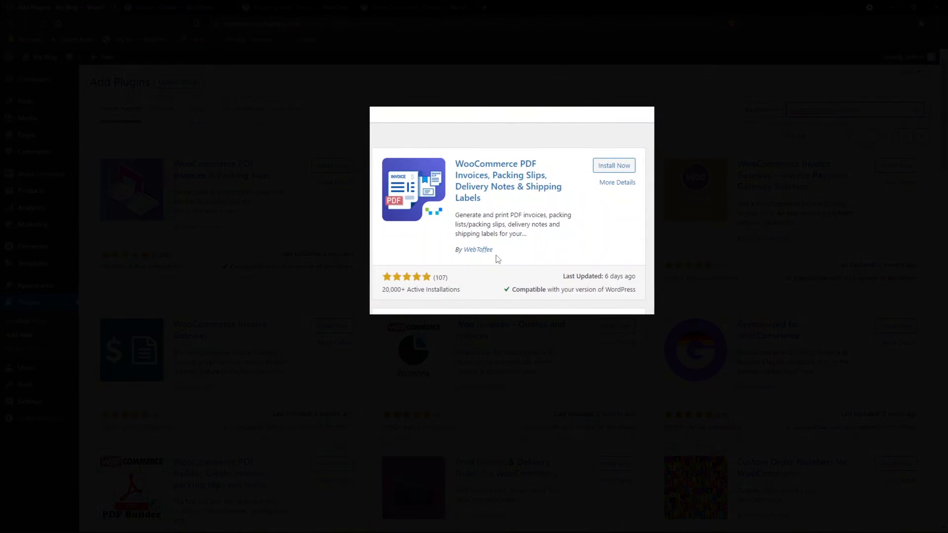
Install the "WooCommerce PDF Invoices, Packing Slips, Delivery Notes & Shipping Labels" plugin by WebToffee.
{"action": "left_click_drag", "start_coordinate": [493, 249], "coordinate": [455, 249]}
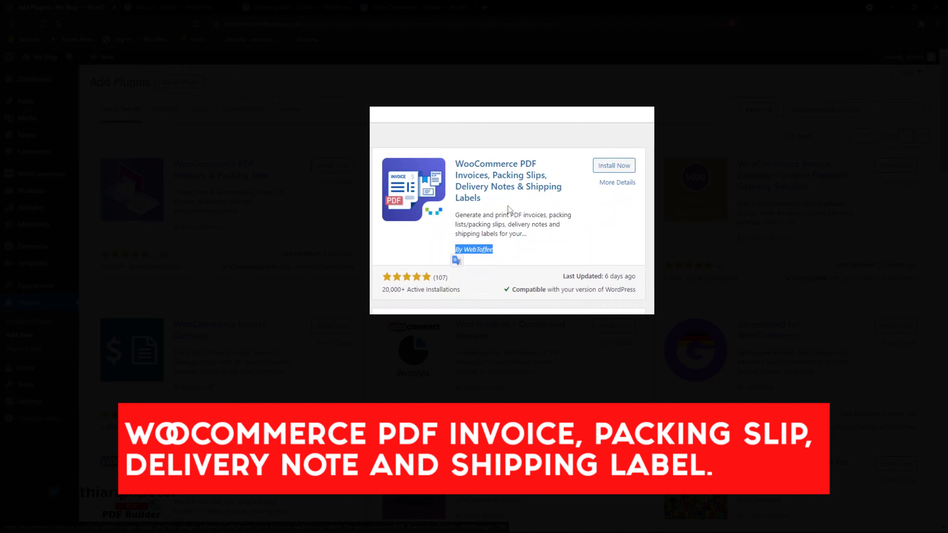
{"action": "left_click", "coordinate": [575, 245]}
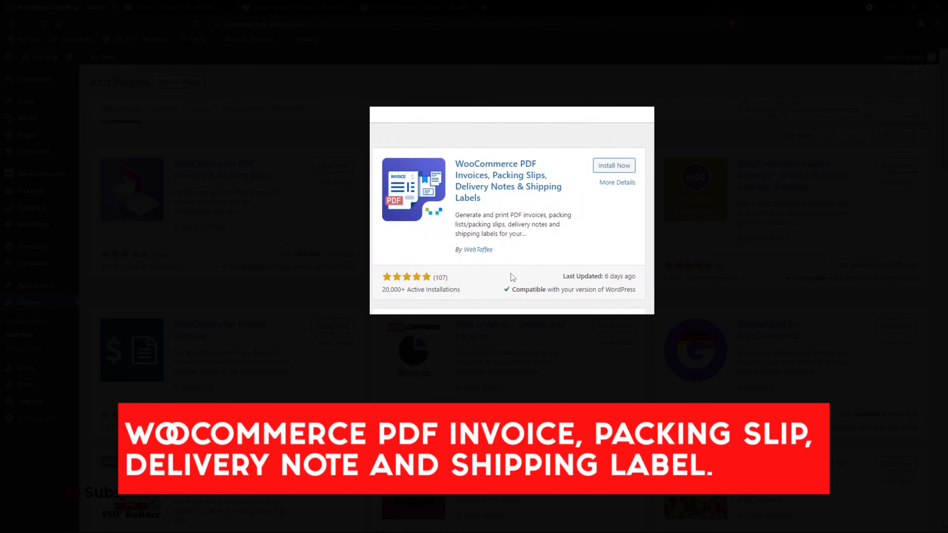
{"action": "left_click", "coordinate": [612, 169]}
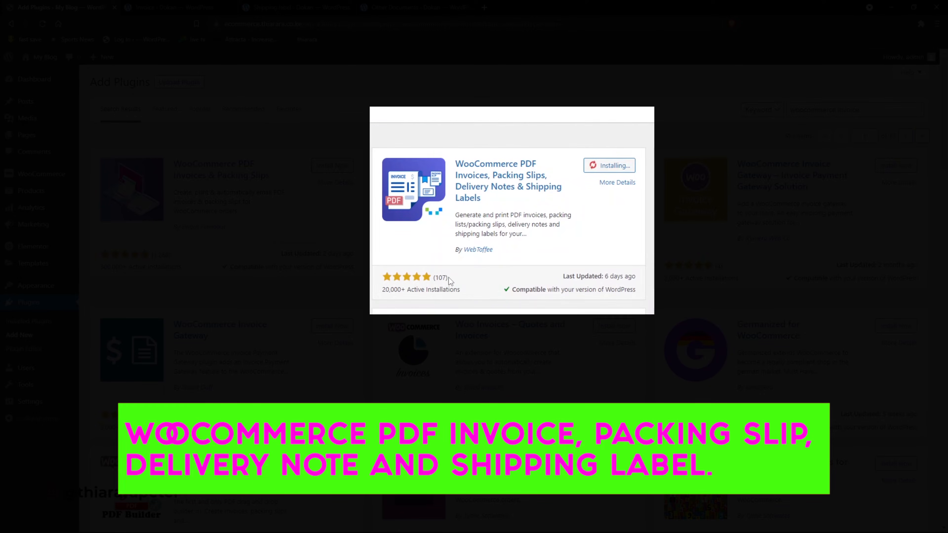
Activate the WebToffee PDF invoice plugin and open its general settings under Invoice/Packing.
{"action": "left_click_drag", "start_coordinate": [432, 278], "coordinate": [437, 277]}
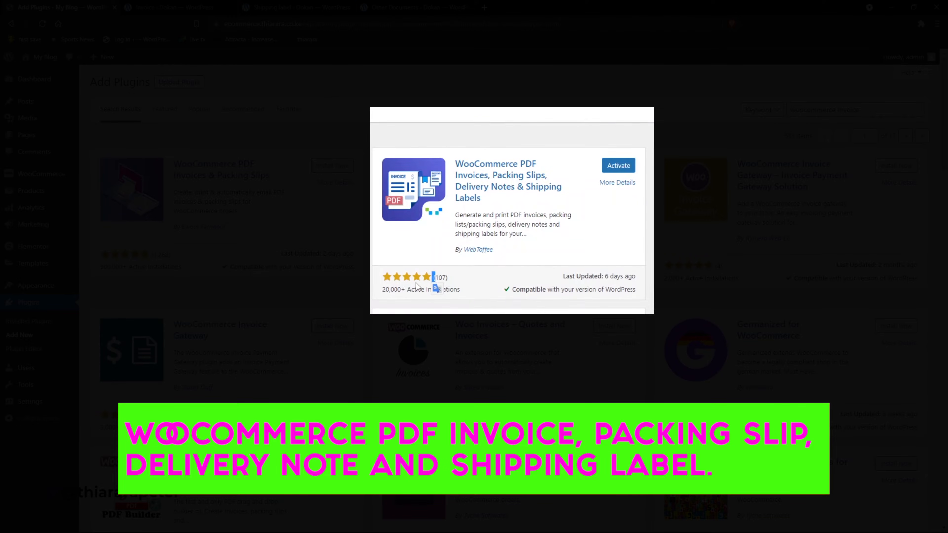
{"action": "left_click_drag", "start_coordinate": [380, 296], "coordinate": [452, 291]}
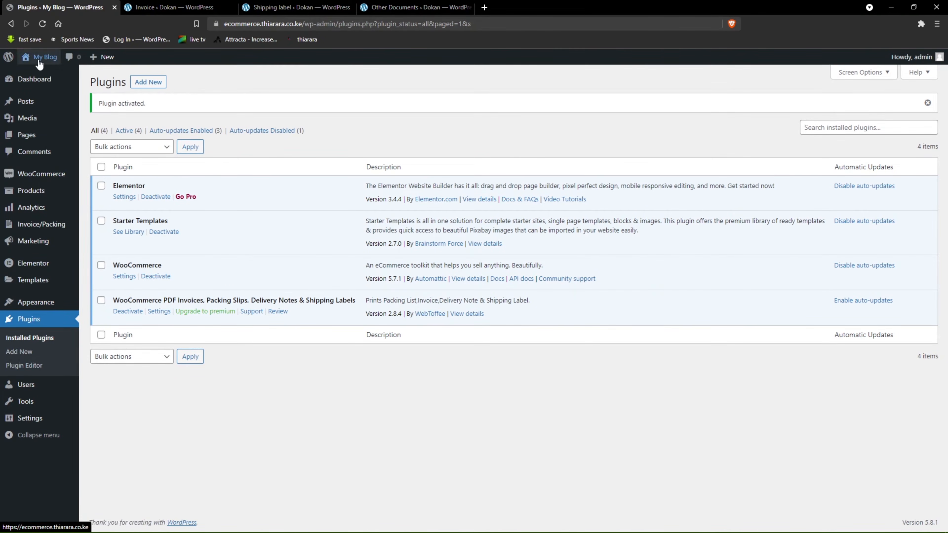
{"action": "mouse_move", "coordinate": [34, 232]}
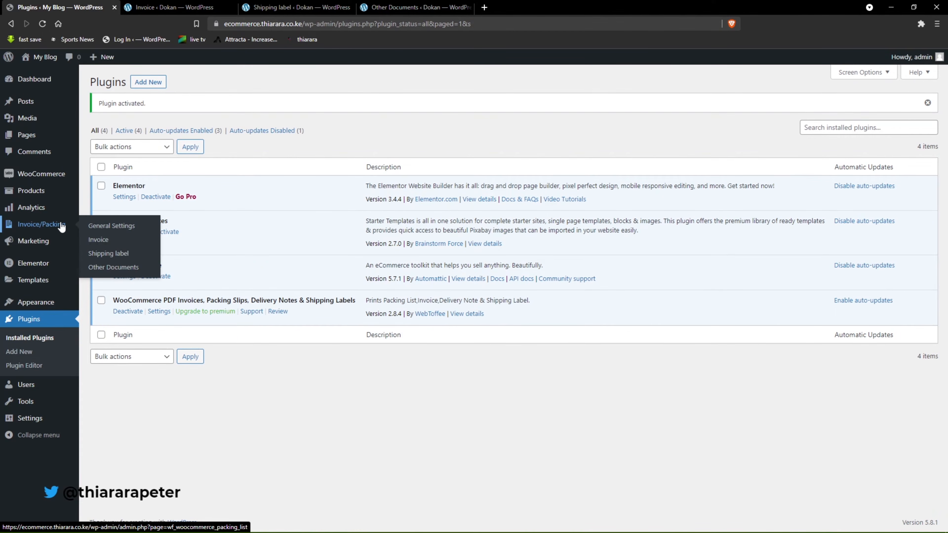
{"action": "left_click", "coordinate": [115, 229]}
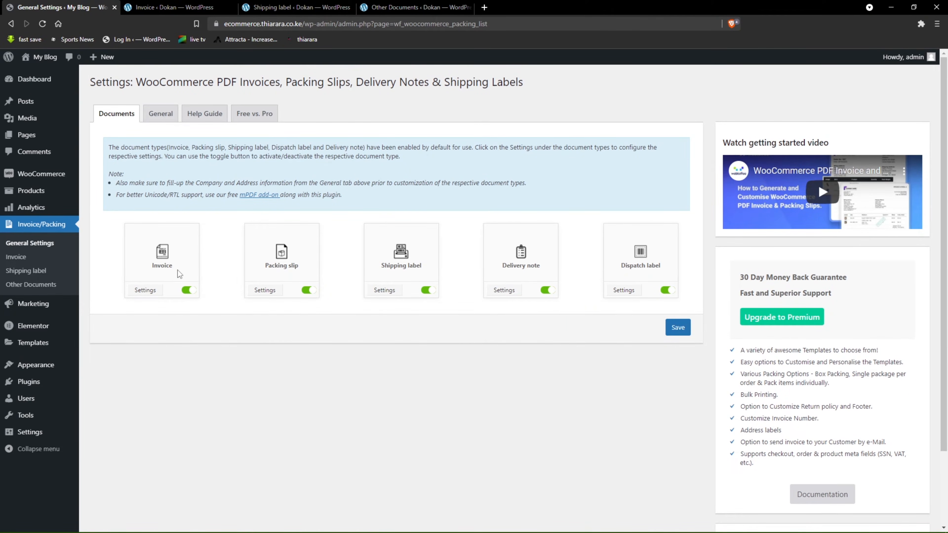
Try the Invoice document's on/off switch, and review the packing slip, shipping label and delivery note document types.
{"action": "left_click", "coordinate": [189, 291]}
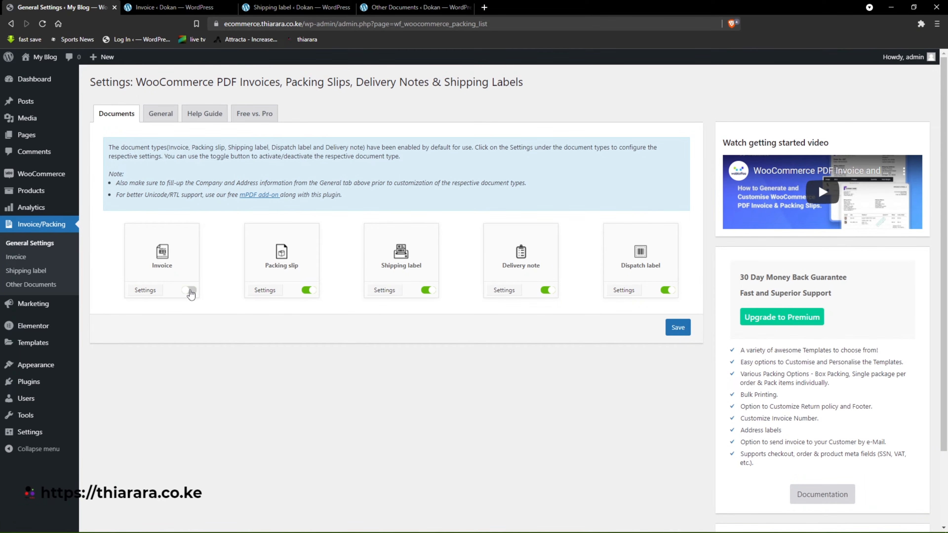
{"action": "left_click", "coordinate": [189, 290]}
{"action": "left_click_drag", "start_coordinate": [296, 269], "coordinate": [257, 271]}
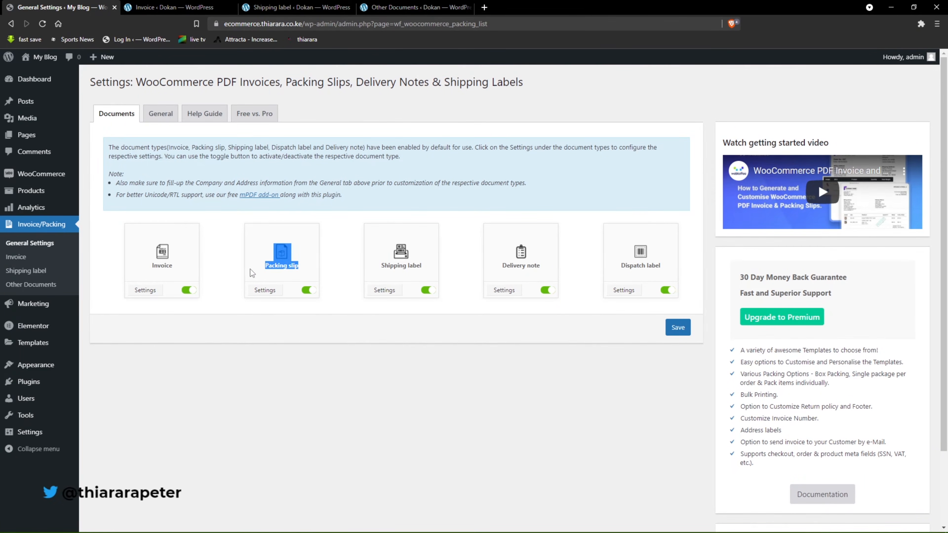
{"action": "left_click_drag", "start_coordinate": [425, 269], "coordinate": [378, 271]}
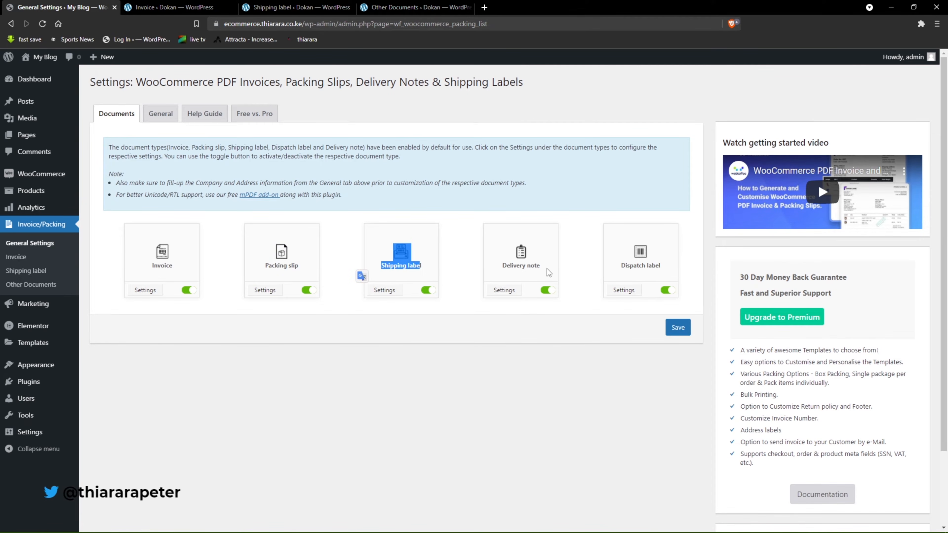
{"action": "left_click_drag", "start_coordinate": [549, 272], "coordinate": [499, 270]}
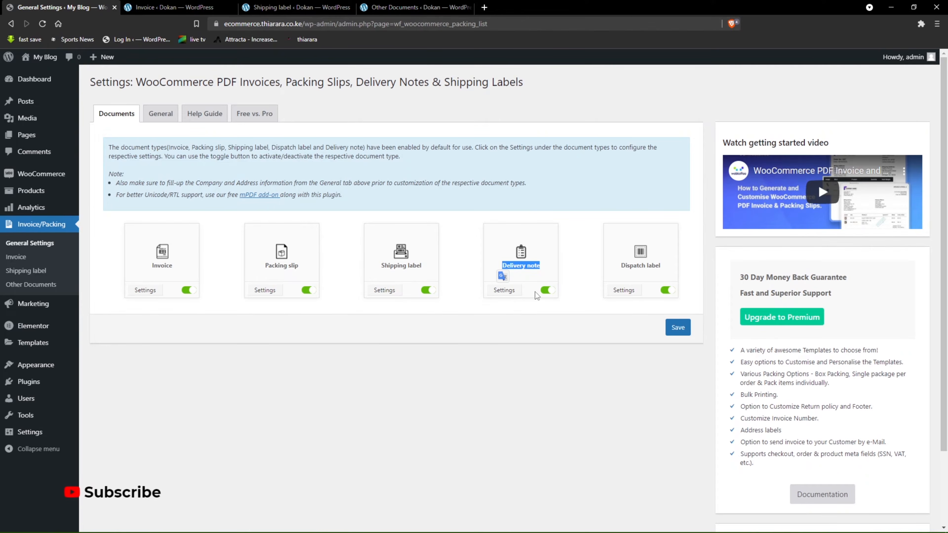
Switch the Delivery note document off and on again, and save the document types with all of them enabled.
{"action": "left_click", "coordinate": [547, 290]}
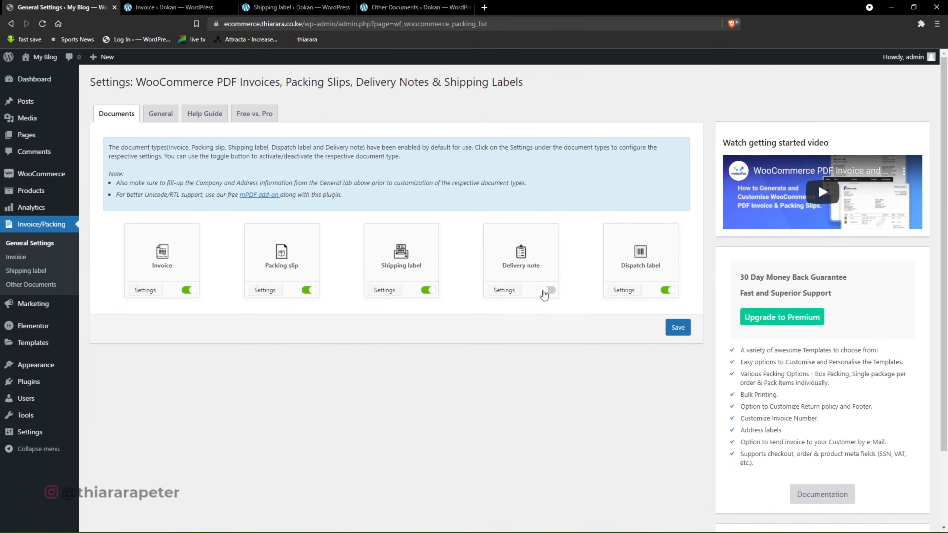
{"action": "left_click", "coordinate": [547, 291]}
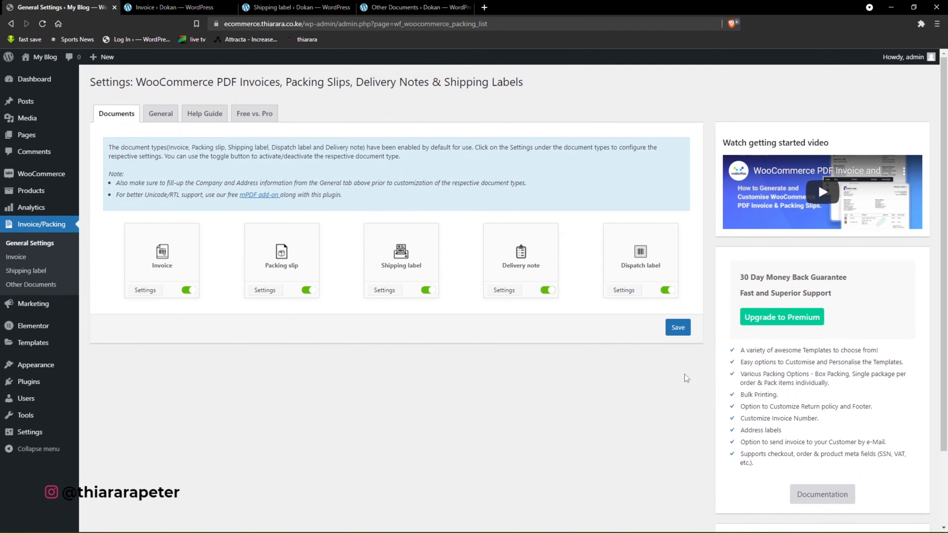
{"action": "left_click", "coordinate": [676, 329]}
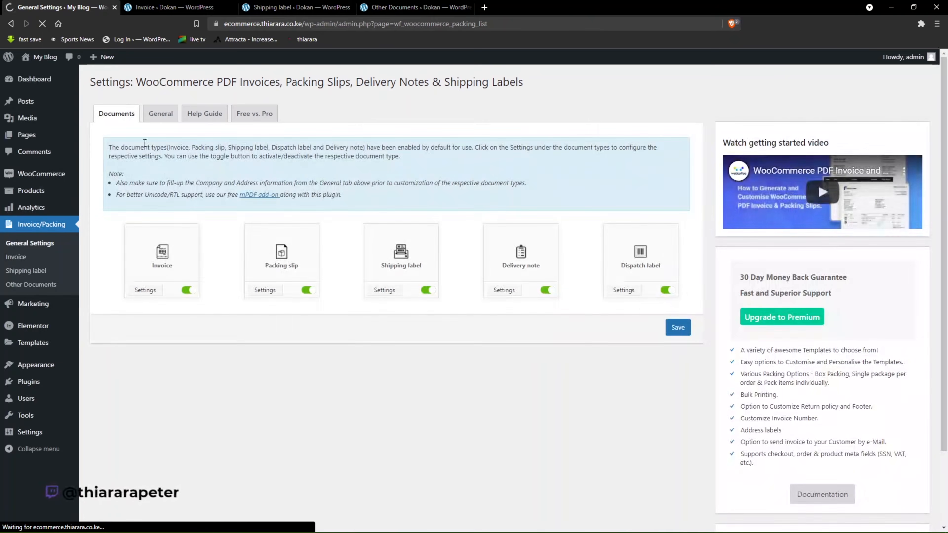
Open the plugin's General company settings, and examine the sender details on the demo site's shipping label and invoice.
{"action": "left_click", "coordinate": [161, 118]}
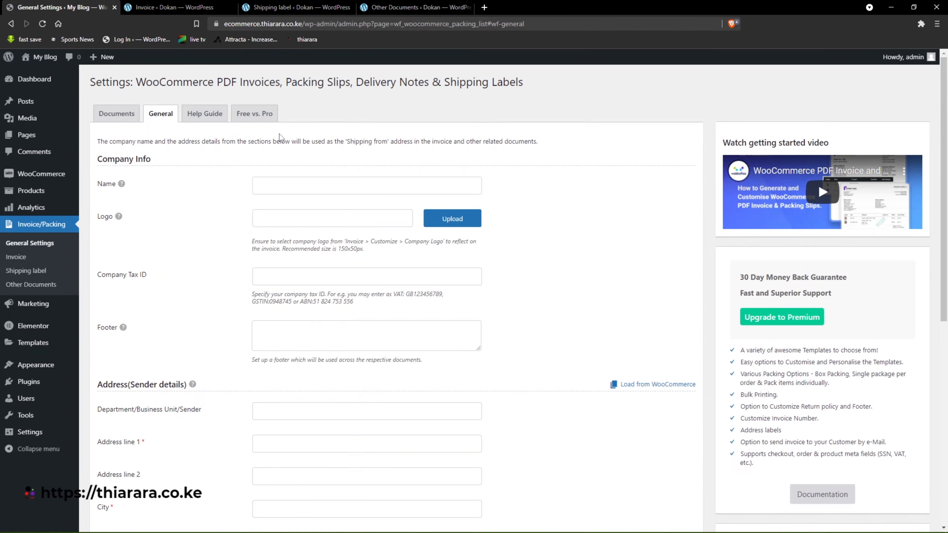
{"action": "left_click", "coordinate": [294, 7]}
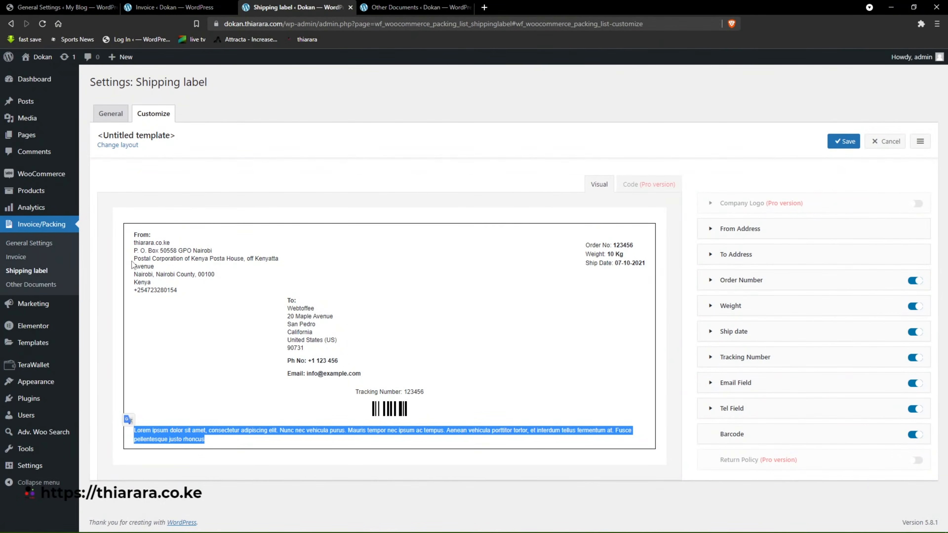
{"action": "key", "text": "ctrl+shift+Tab"}
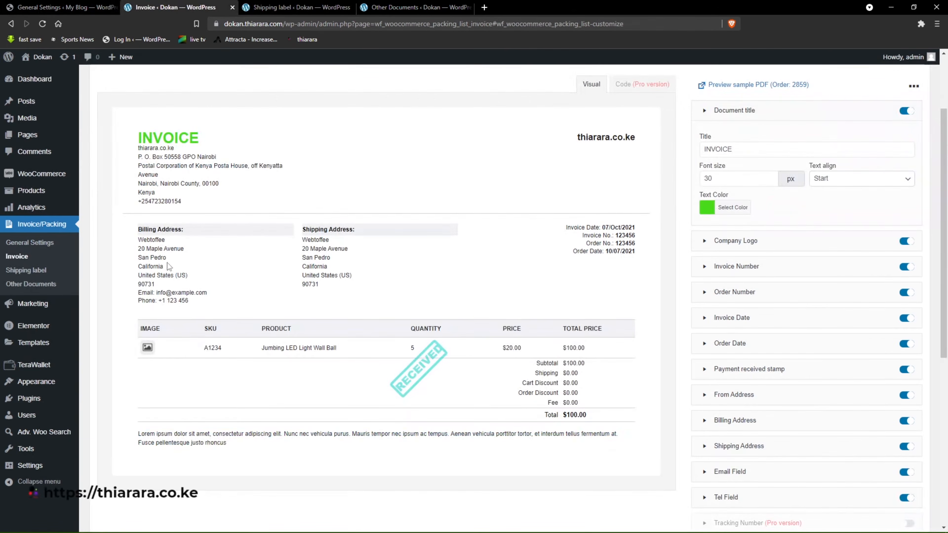
{"action": "left_click_drag", "start_coordinate": [172, 196], "coordinate": [141, 157]}
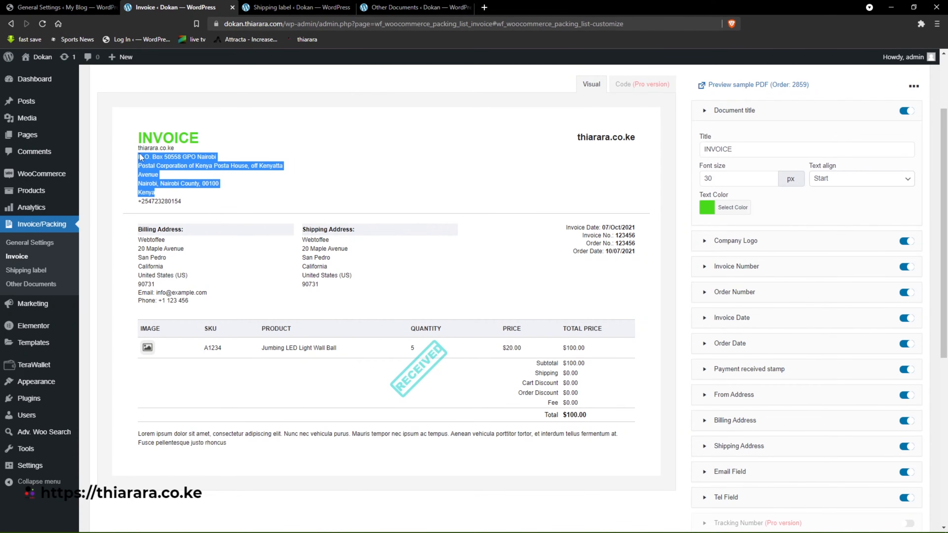
On the My Blog site, set the company name to thiarara.co.ke and fill the logo with the saved dokan.thiarara.com image URL.
{"action": "left_click", "coordinate": [62, 8]}
{"action": "left_click", "coordinate": [276, 188]}
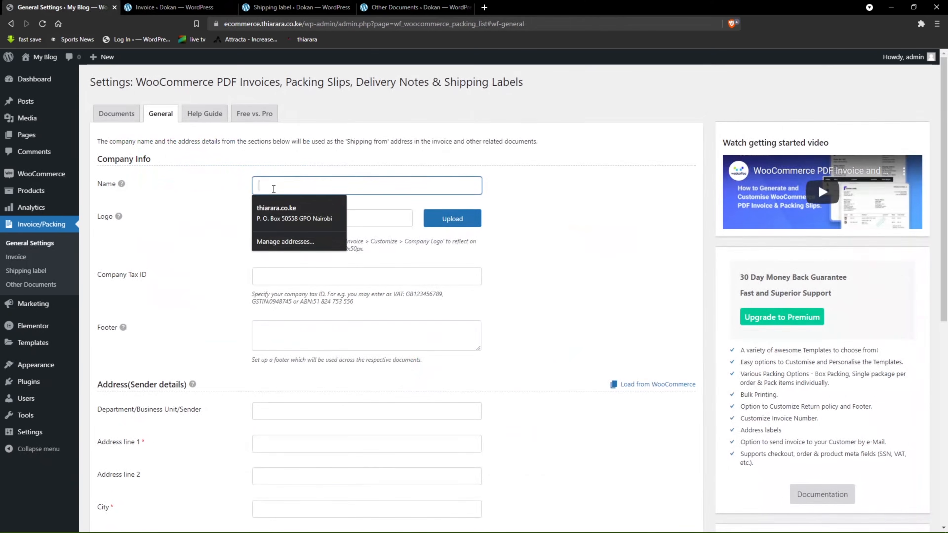
{"action": "left_click", "coordinate": [276, 214]}
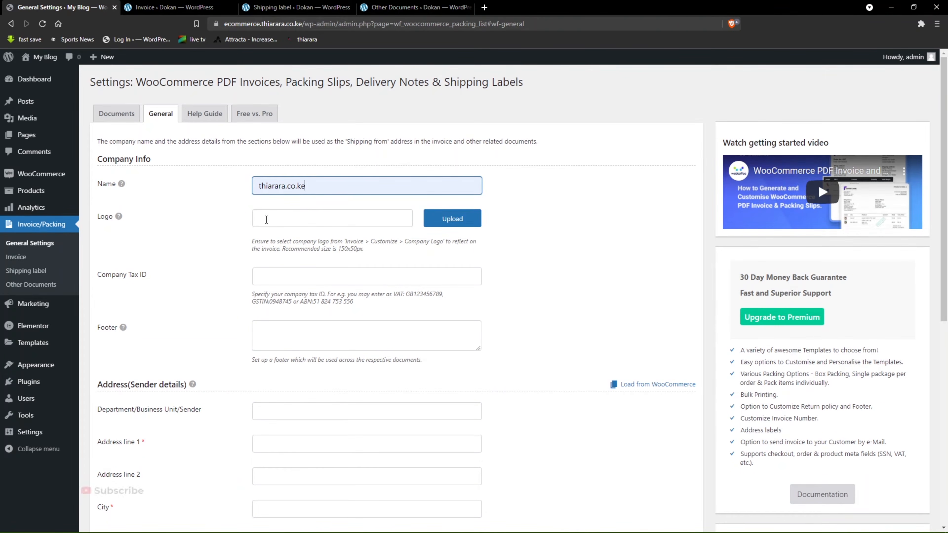
{"action": "left_click", "coordinate": [266, 219]}
{"action": "left_click", "coordinate": [357, 241]}
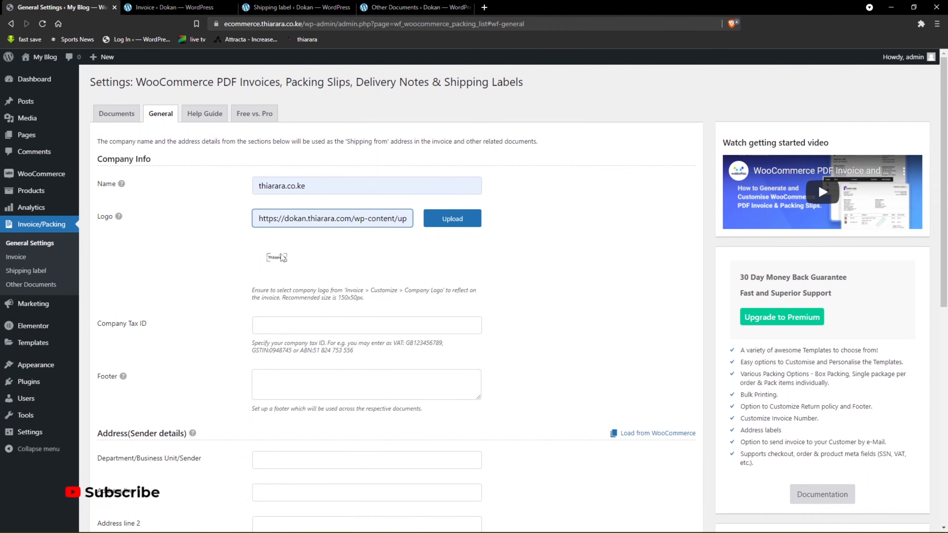
Look through the media library and the file upload option for choosing a company logo, and leave without selecting an image.
{"action": "left_click", "coordinate": [452, 224]}
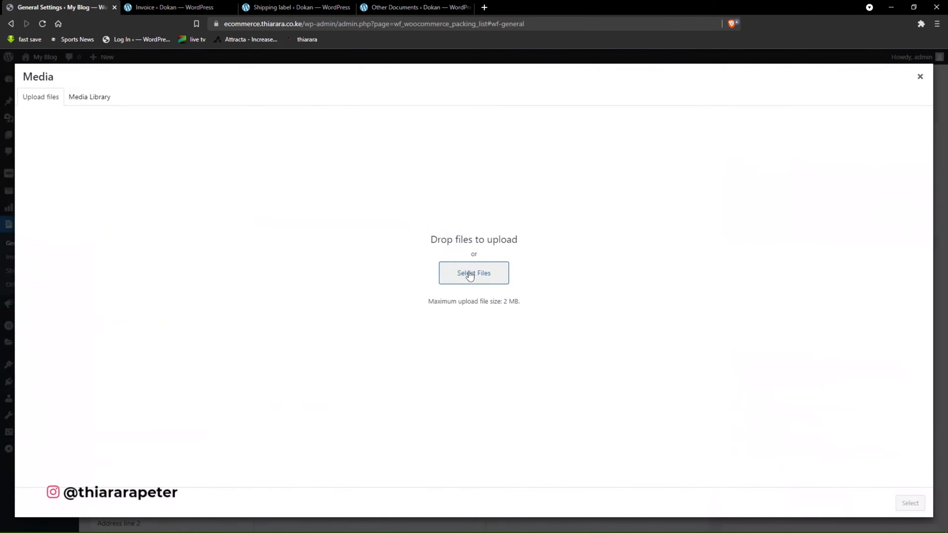
{"action": "left_click", "coordinate": [85, 105]}
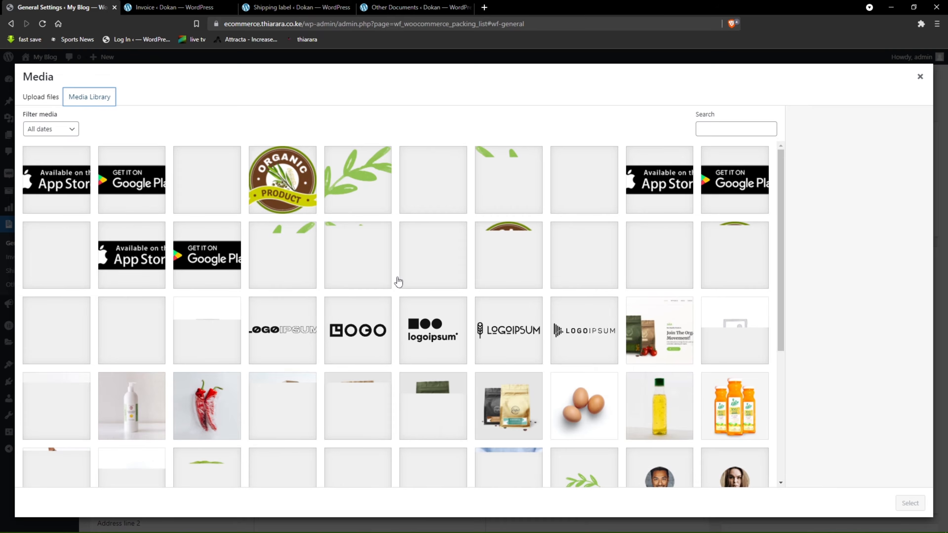
{"action": "scroll", "coordinate": [393, 283], "scroll_direction": "down", "scroll_amount": 3}
{"action": "scroll", "coordinate": [549, 374], "scroll_direction": "down", "scroll_amount": 3}
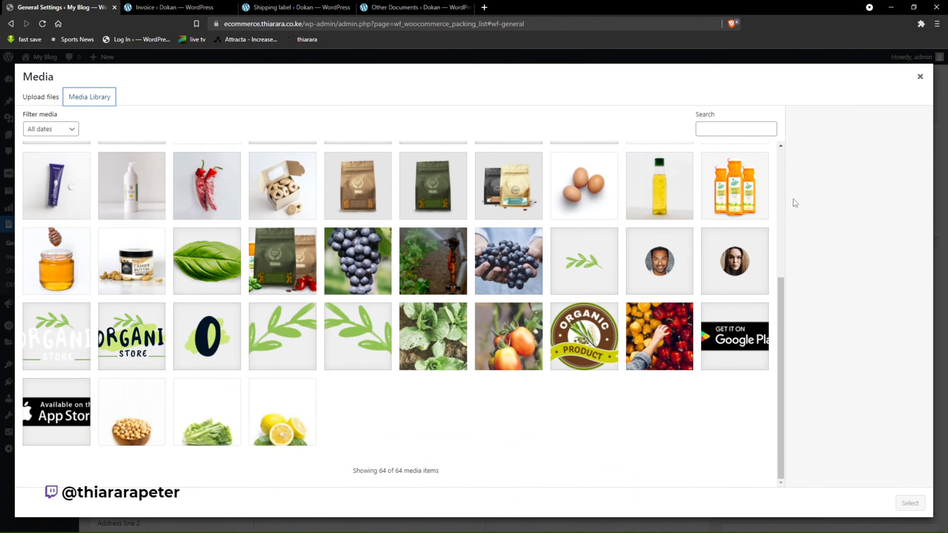
{"action": "left_click", "coordinate": [920, 77]}
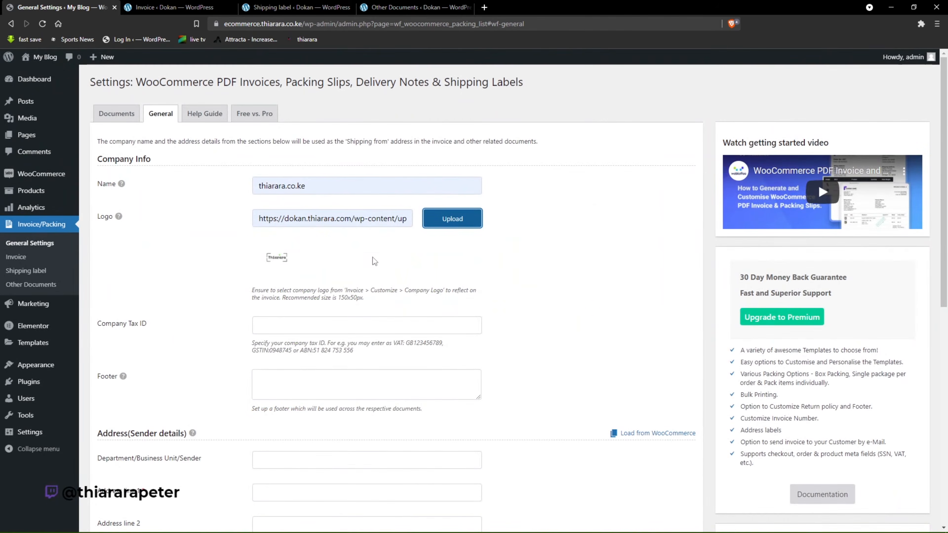
{"action": "left_click", "coordinate": [453, 220]}
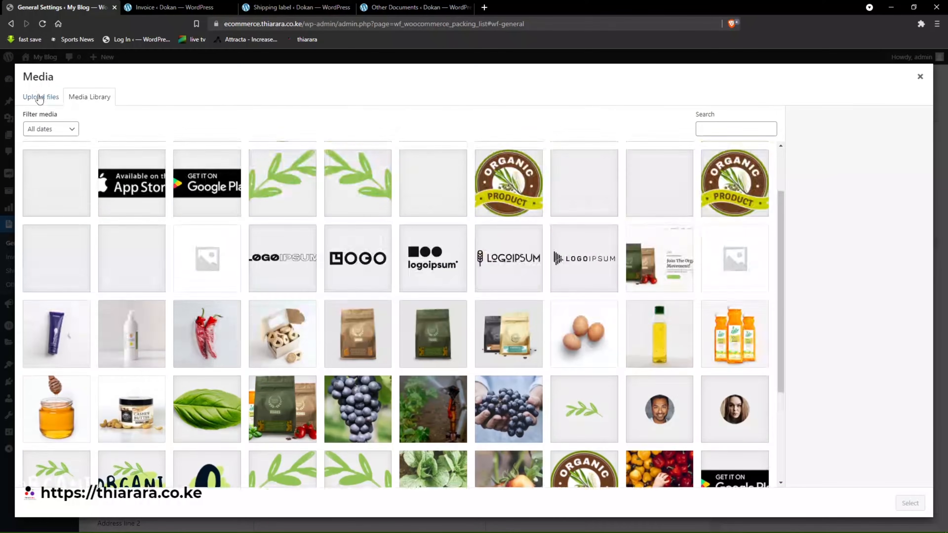
{"action": "left_click", "coordinate": [37, 96]}
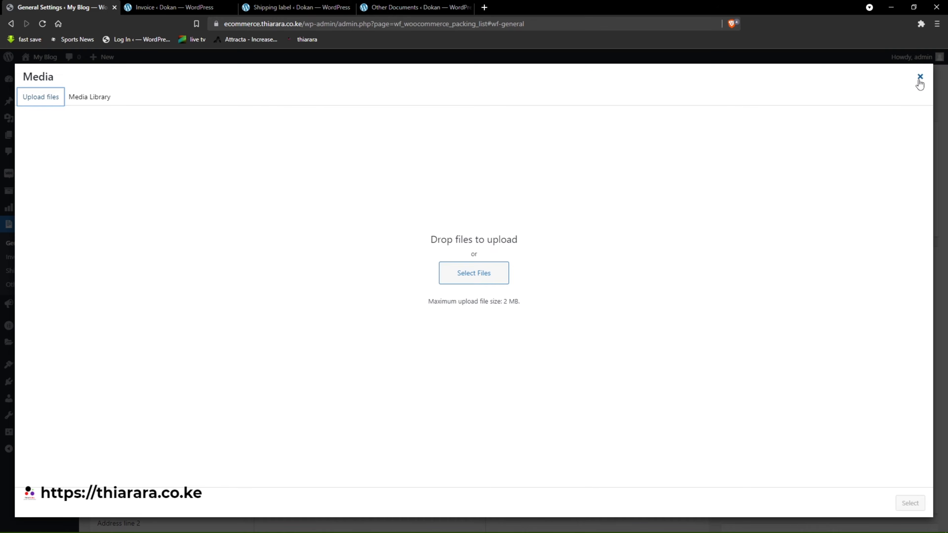
{"action": "left_click", "coordinate": [920, 78]}
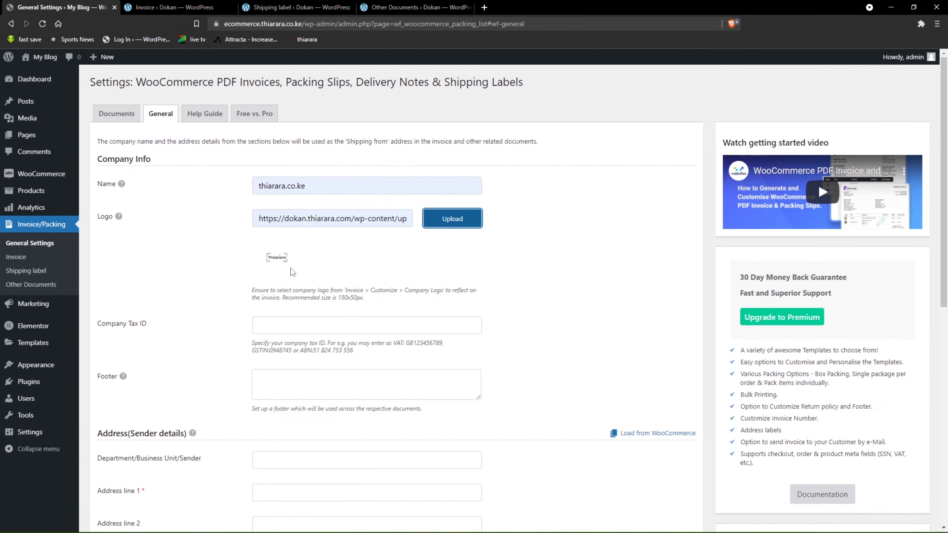
Fill in the Company Tax ID with the saved entry thiarara.co.ke.
{"action": "left_click_drag", "start_coordinate": [146, 326], "coordinate": [119, 341]}
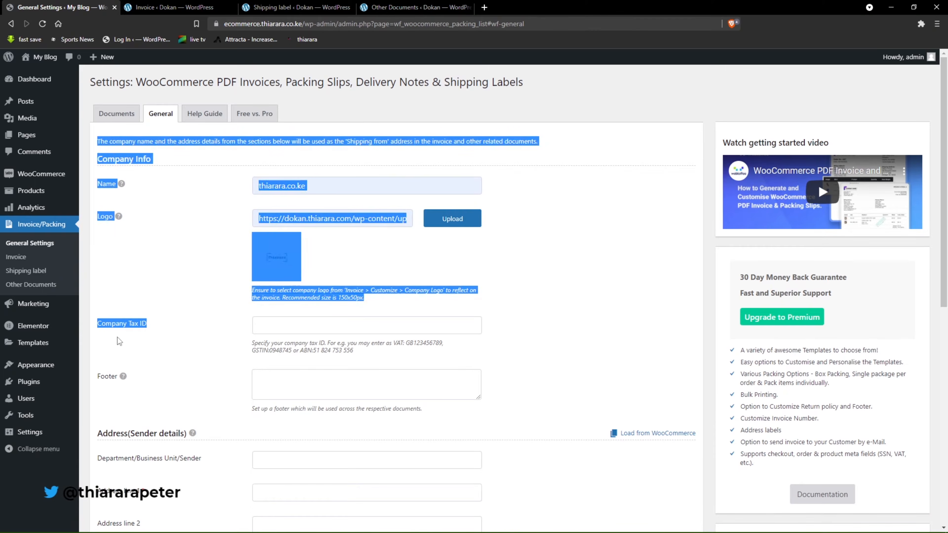
{"action": "left_click", "coordinate": [131, 345]}
{"action": "left_click", "coordinate": [324, 329]}
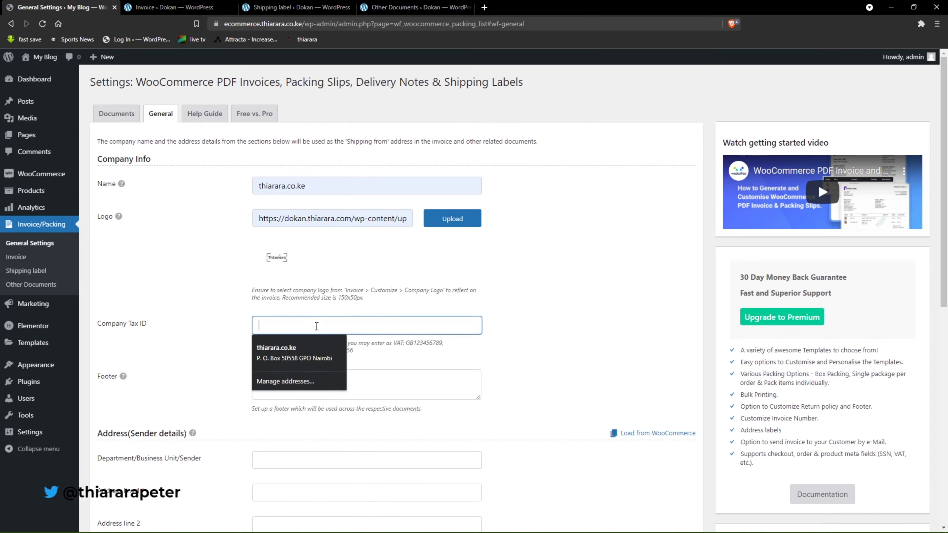
{"action": "left_click", "coordinate": [294, 352]}
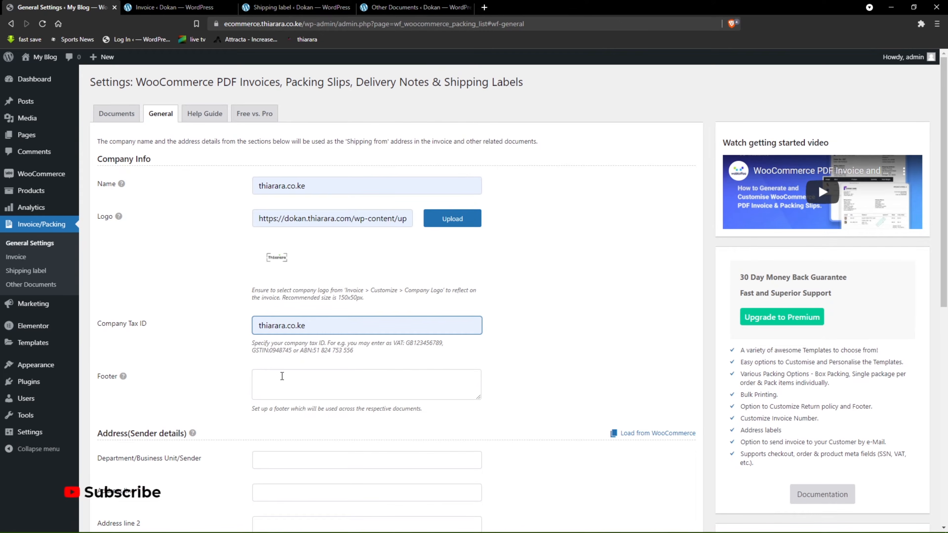
{"action": "left_click_drag", "start_coordinate": [315, 323], "coordinate": [260, 322]}
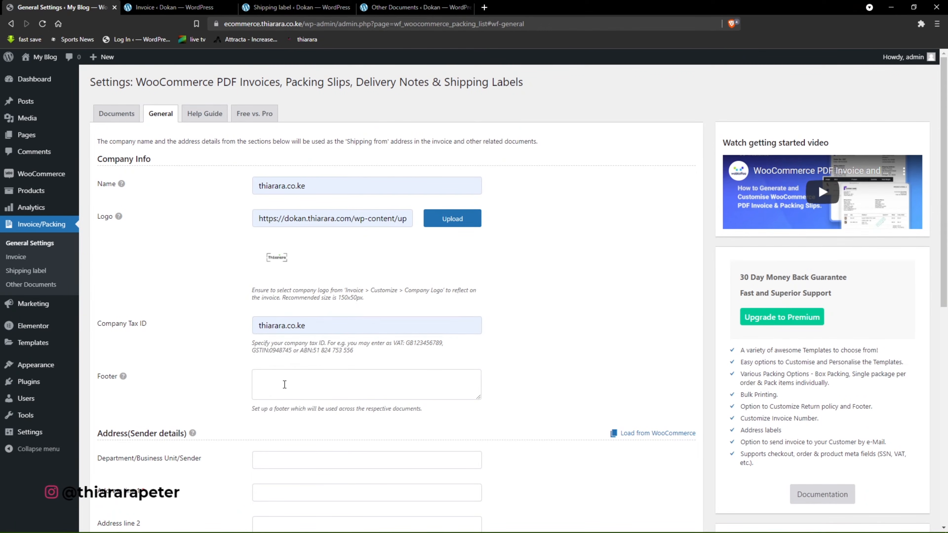
Check the demo shipping label's footer, and enter a footer with "1: Return once delivered faulty" and "2. Return if not what you ordered".
{"action": "left_click", "coordinate": [285, 383]}
{"action": "left_click", "coordinate": [269, 6]}
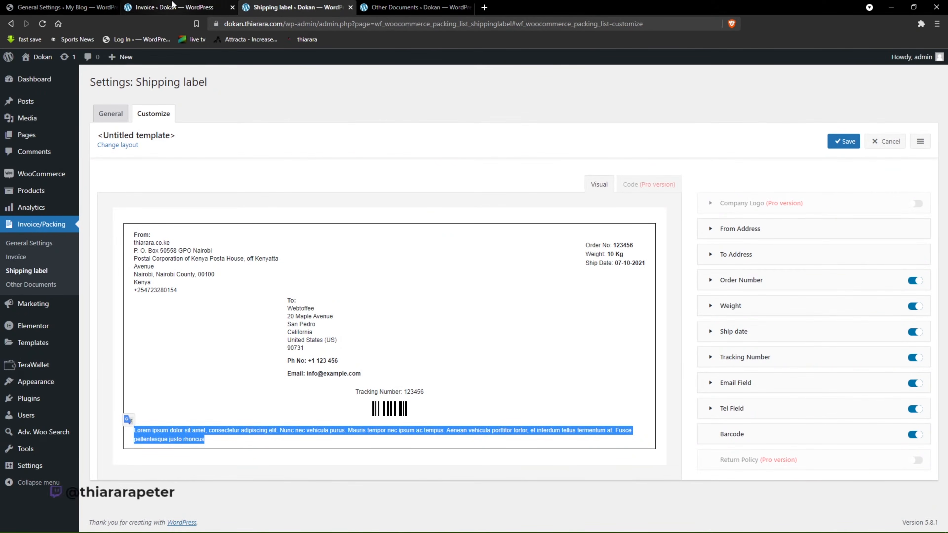
{"action": "key", "text": "ctrl+shift+Tab"}
{"action": "key", "text": "ctrl+shift+Tab"}
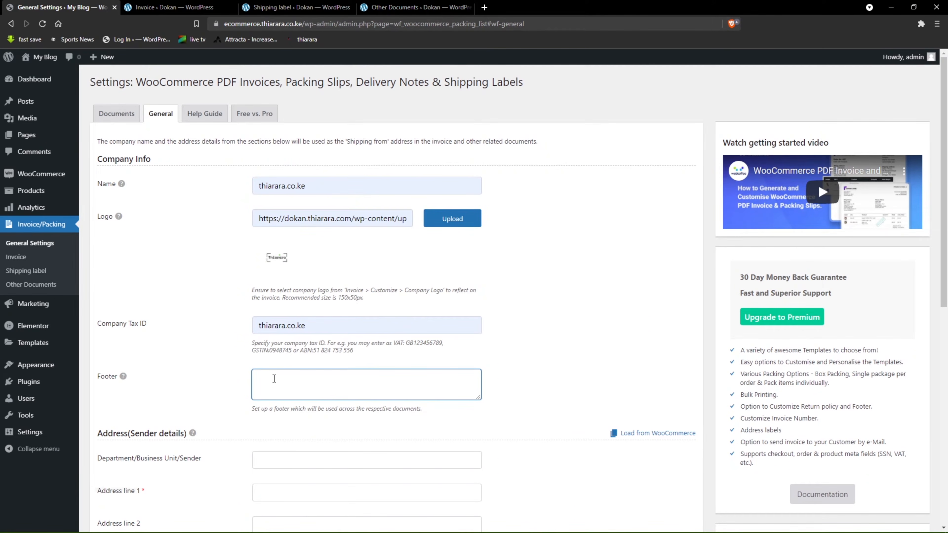
{"action": "type", "text": "Return Policy:"}
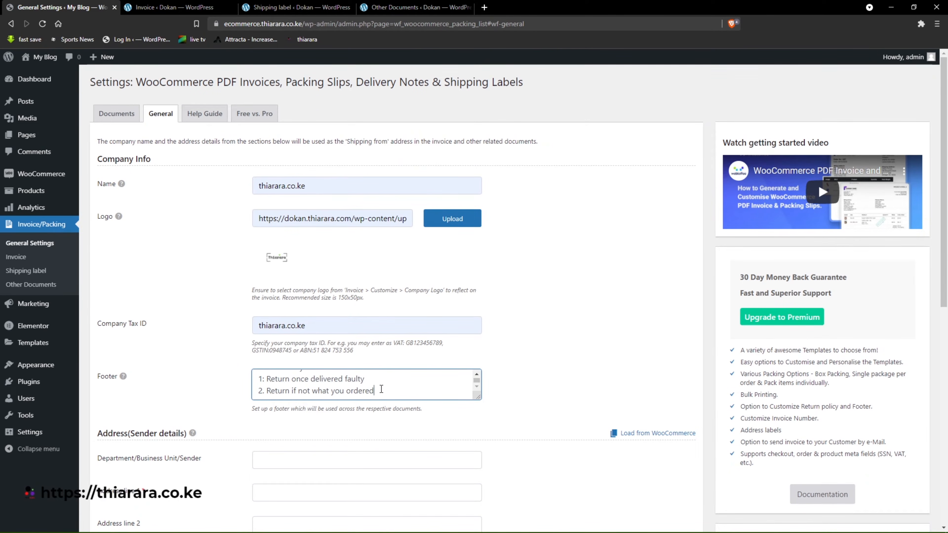
Fill in the sender details with the saved thiarara.co.ke entry, covering the address lines, city, postal code and contact number.
{"action": "scroll", "coordinate": [267, 399], "scroll_direction": "down", "scroll_amount": 3}
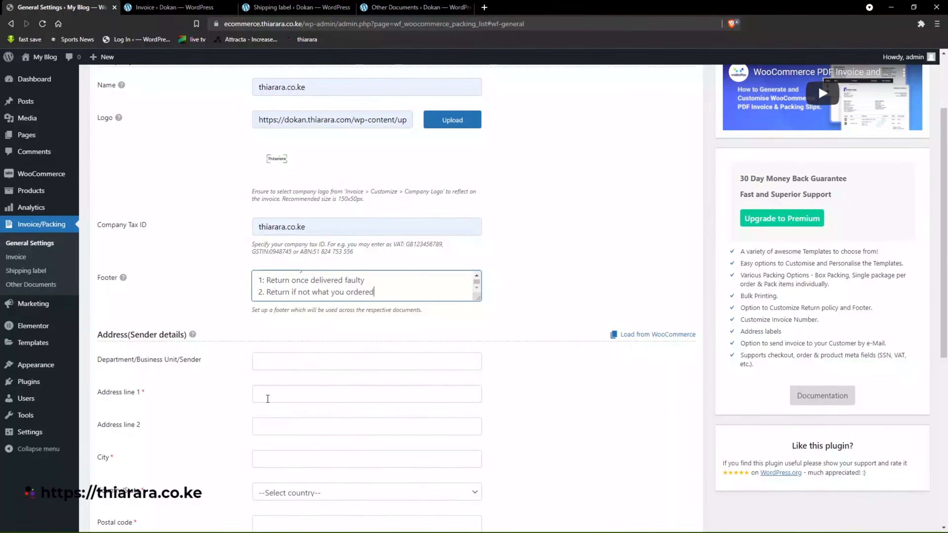
{"action": "scroll", "coordinate": [276, 379], "scroll_direction": "down", "scroll_amount": 3}
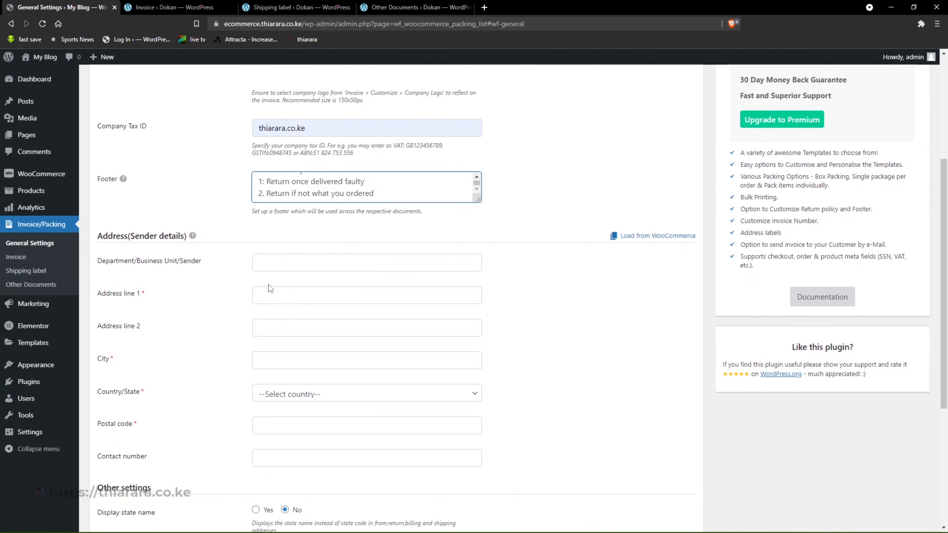
{"action": "left_click", "coordinate": [282, 265]}
{"action": "left_click", "coordinate": [280, 295]}
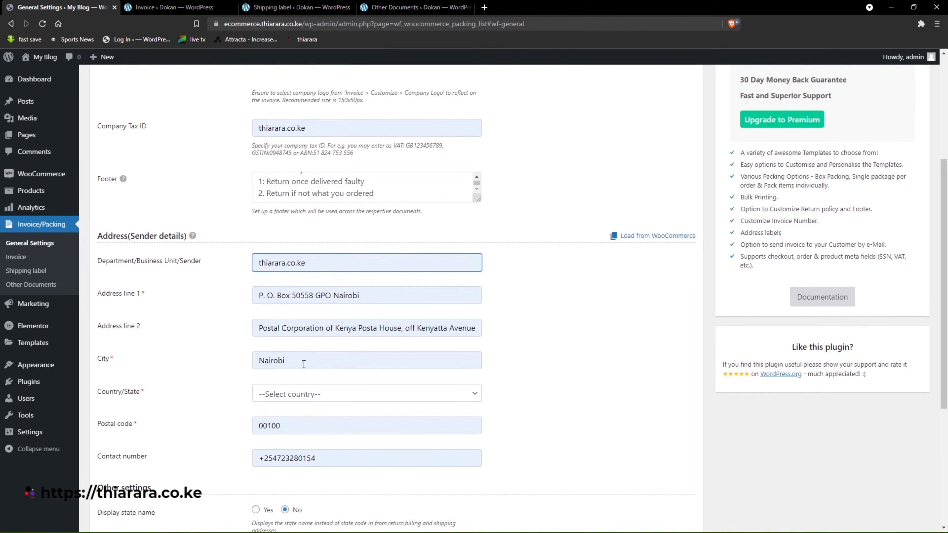
Set the sender address's country/state to Kenya — Nairobi County.
{"action": "left_click", "coordinate": [326, 394]}
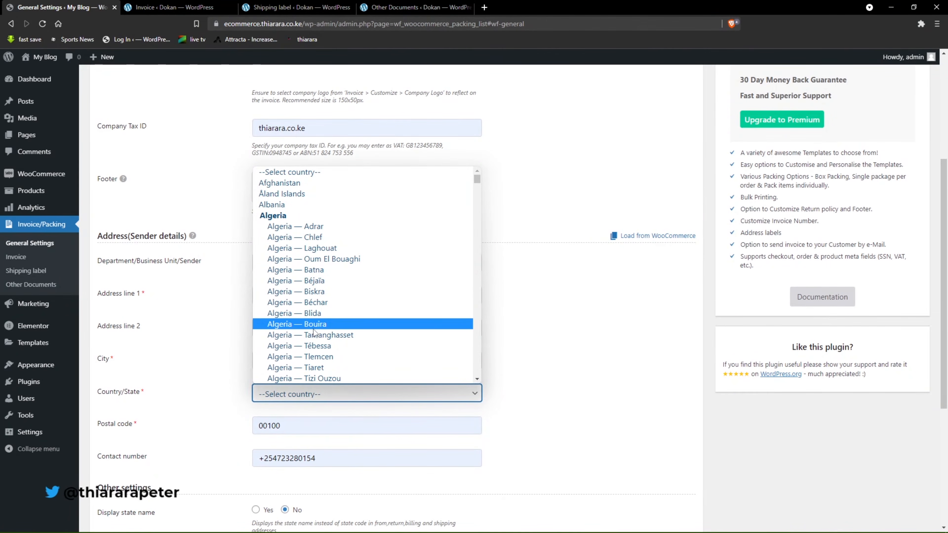
{"action": "key", "text": "k"}
{"action": "key", "text": "e"}
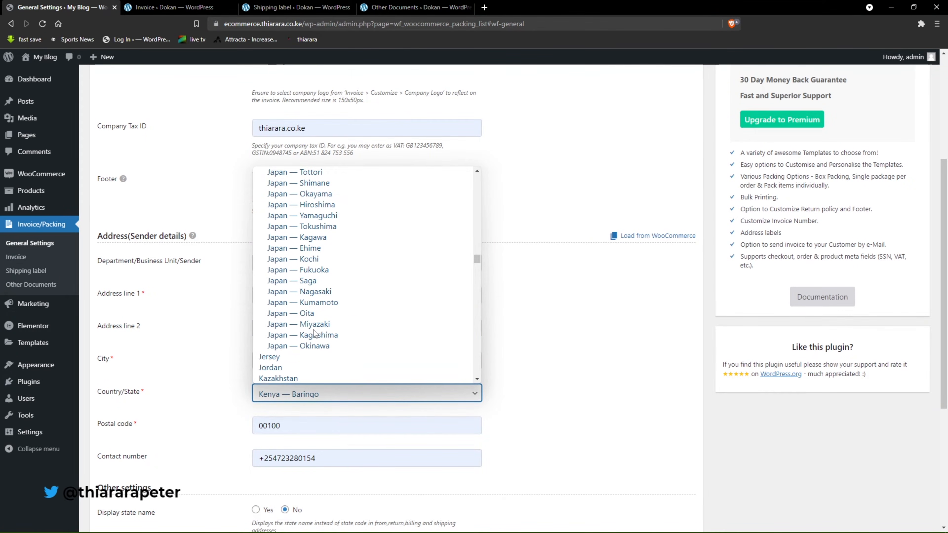
{"action": "scroll", "coordinate": [298, 333], "scroll_direction": "down", "scroll_amount": 5}
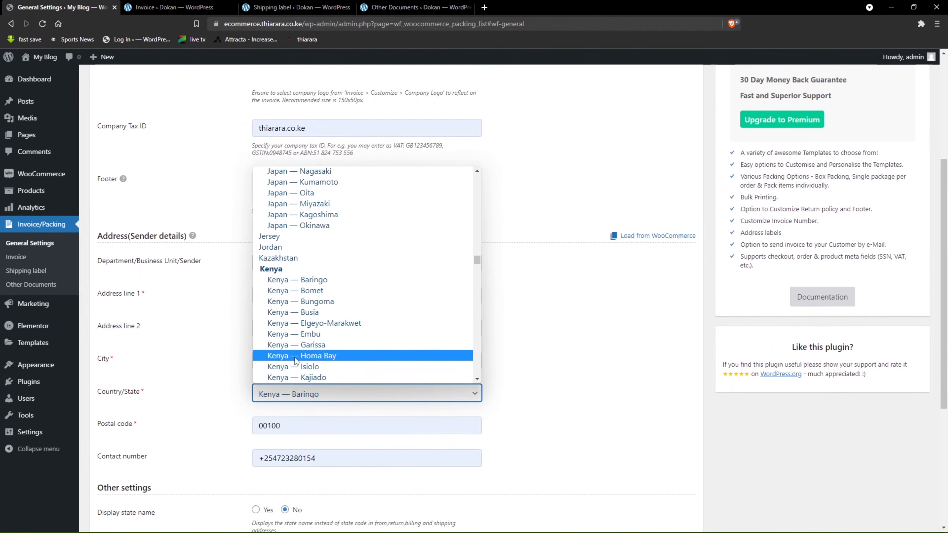
{"action": "scroll", "coordinate": [327, 357], "scroll_direction": "down", "scroll_amount": 8}
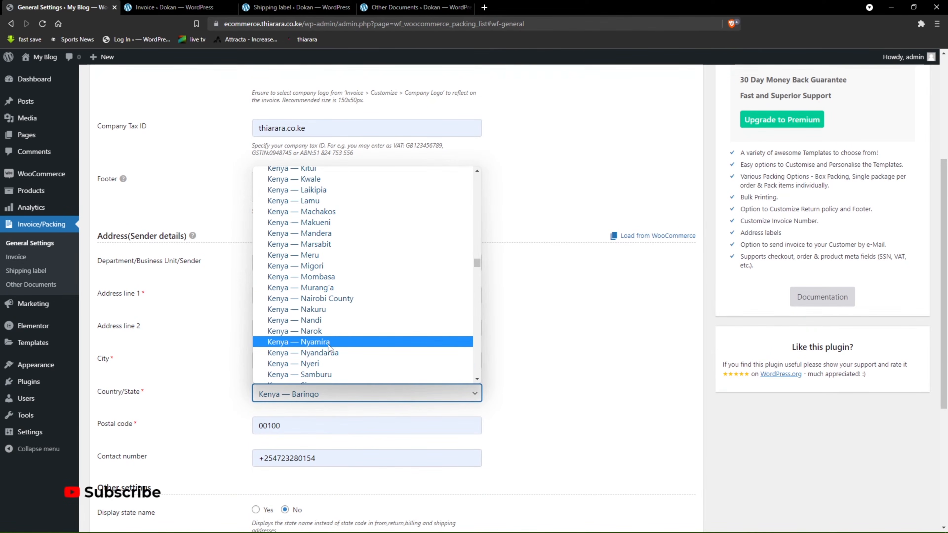
{"action": "left_click", "coordinate": [339, 299]}
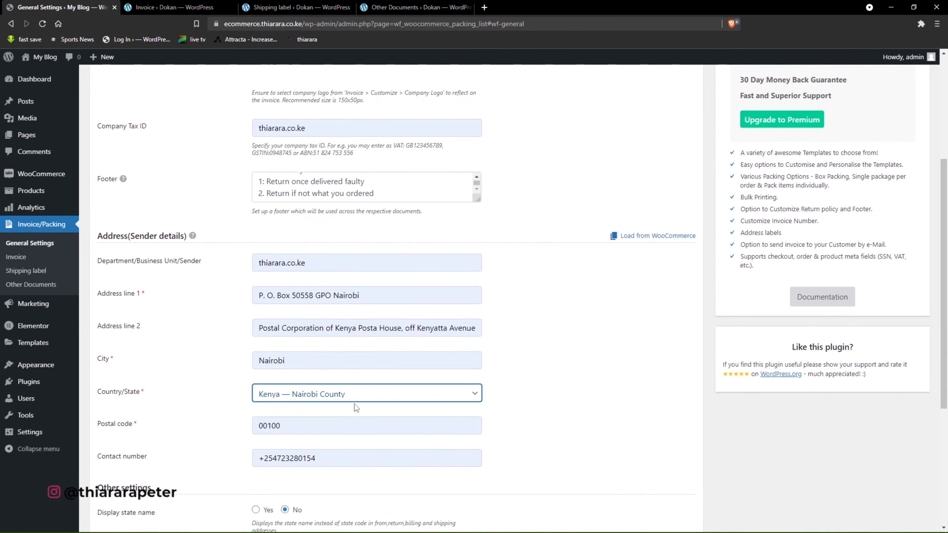
In the other settings, set Display state name to Yes and Enable RTL support to Yes.
{"action": "scroll", "coordinate": [299, 422], "scroll_direction": "down", "scroll_amount": 4}
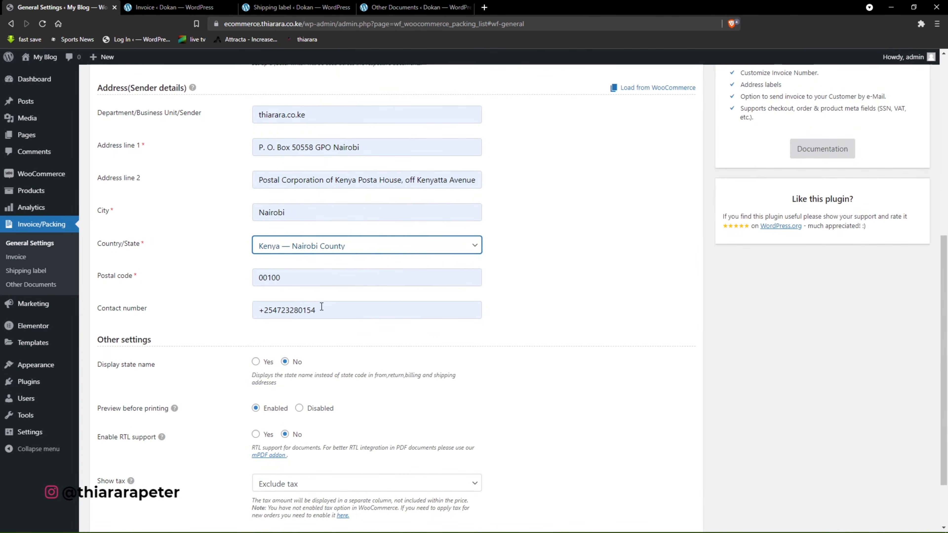
{"action": "scroll", "coordinate": [192, 371], "scroll_direction": "down", "scroll_amount": 2}
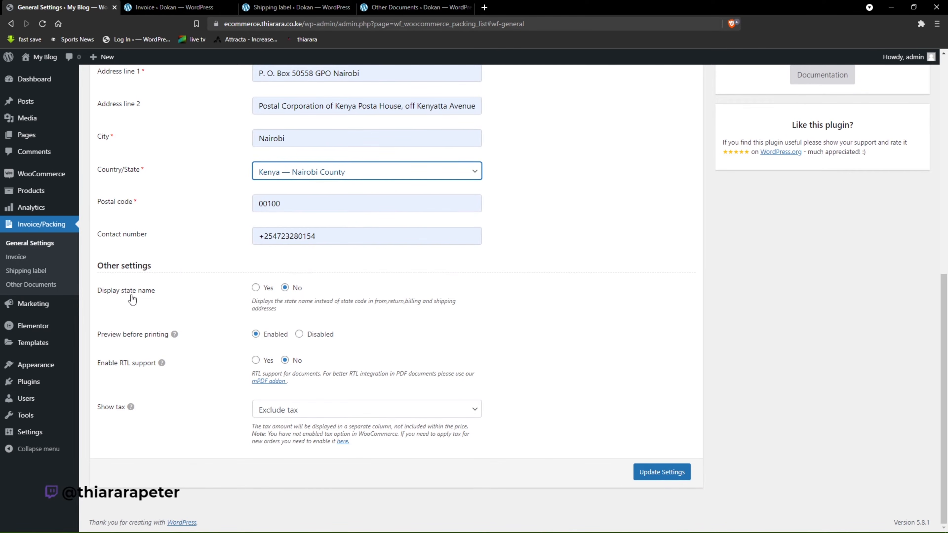
{"action": "left_click", "coordinate": [256, 290]}
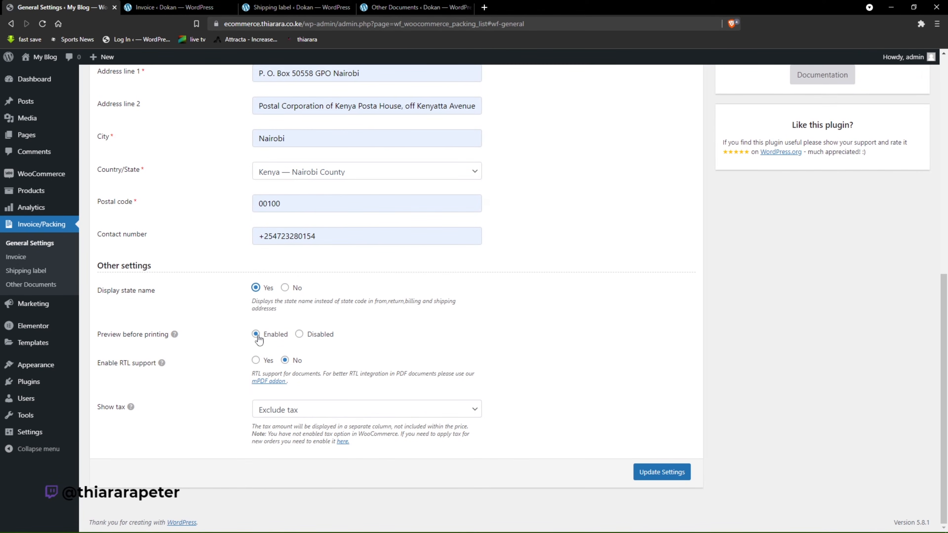
{"action": "scroll", "coordinate": [263, 332], "scroll_direction": "up", "scroll_amount": 2}
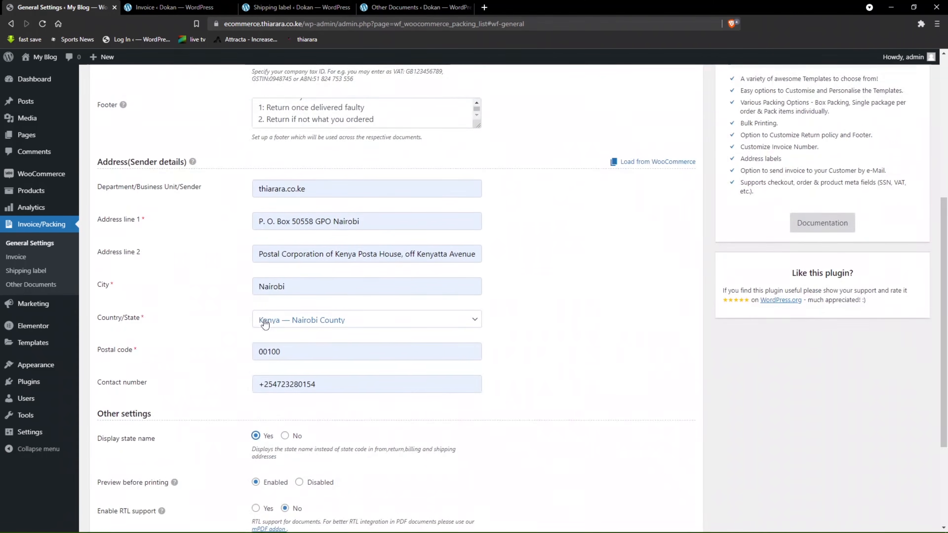
{"action": "scroll", "coordinate": [322, 322], "scroll_direction": "down", "scroll_amount": 2}
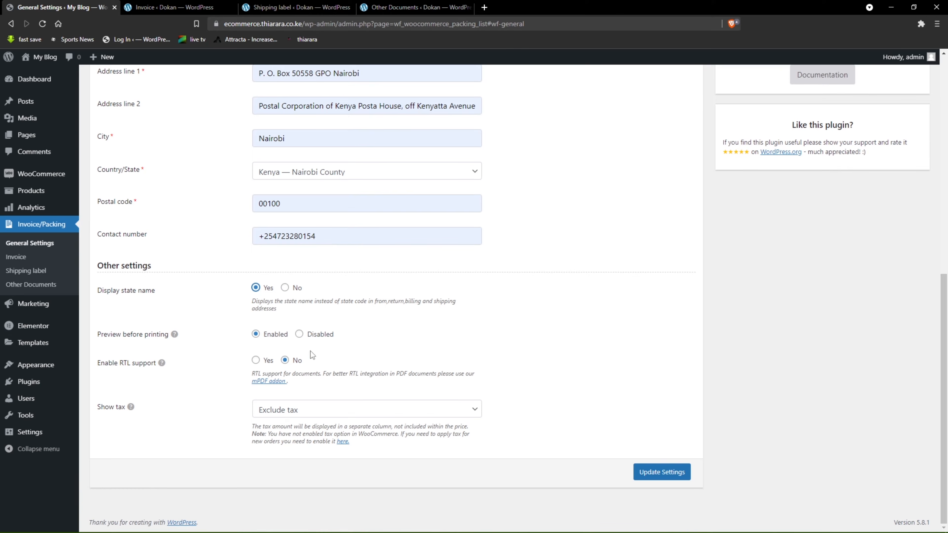
{"action": "left_click", "coordinate": [256, 360]}
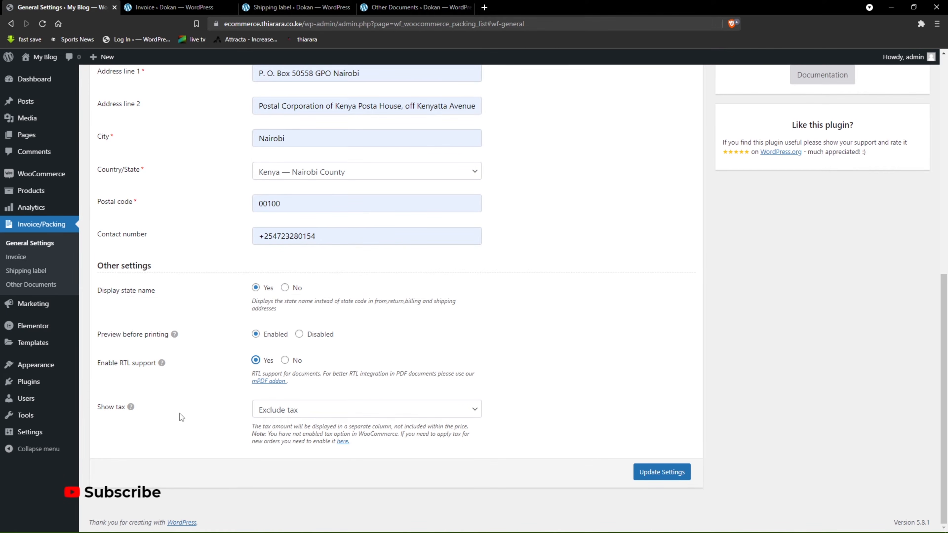
Set Show tax to Include tax and save the general settings.
{"action": "left_click", "coordinate": [309, 417]}
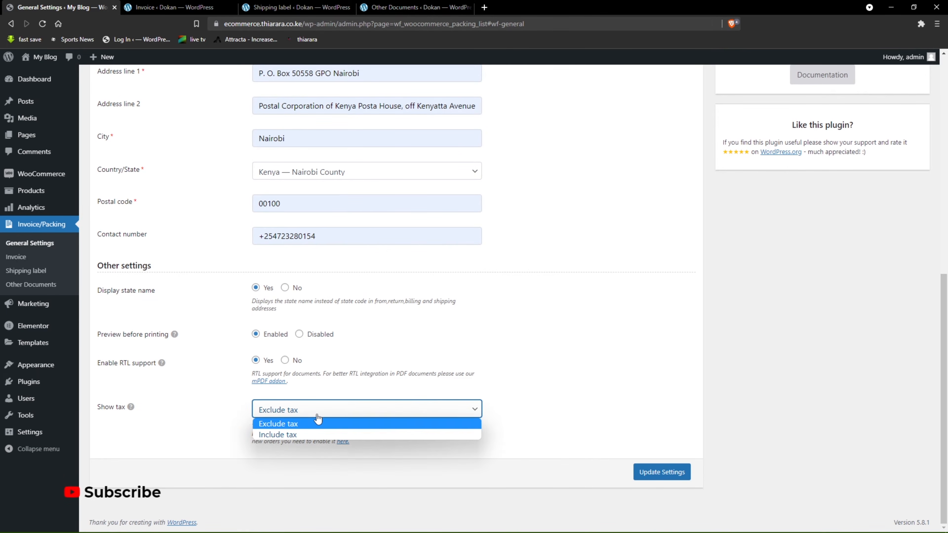
{"action": "left_click", "coordinate": [291, 432]}
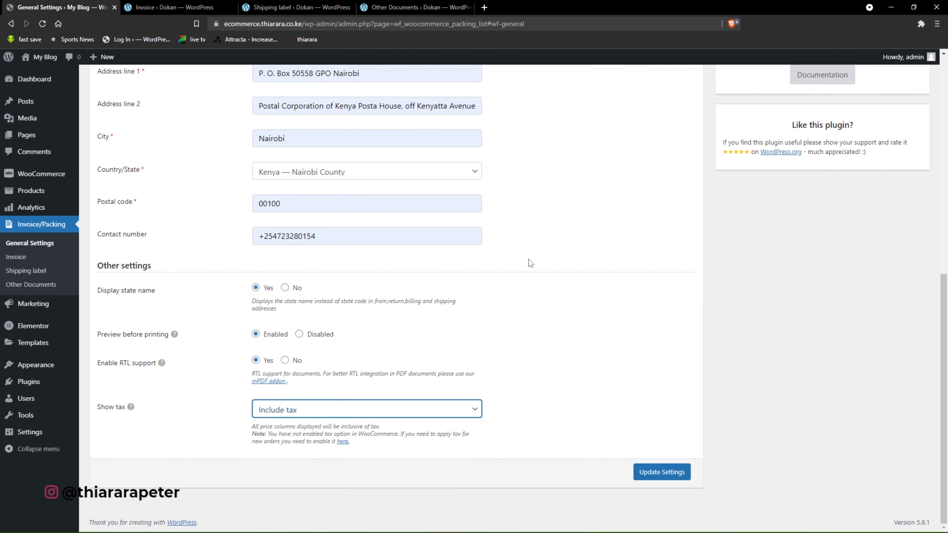
{"action": "left_click", "coordinate": [657, 472]}
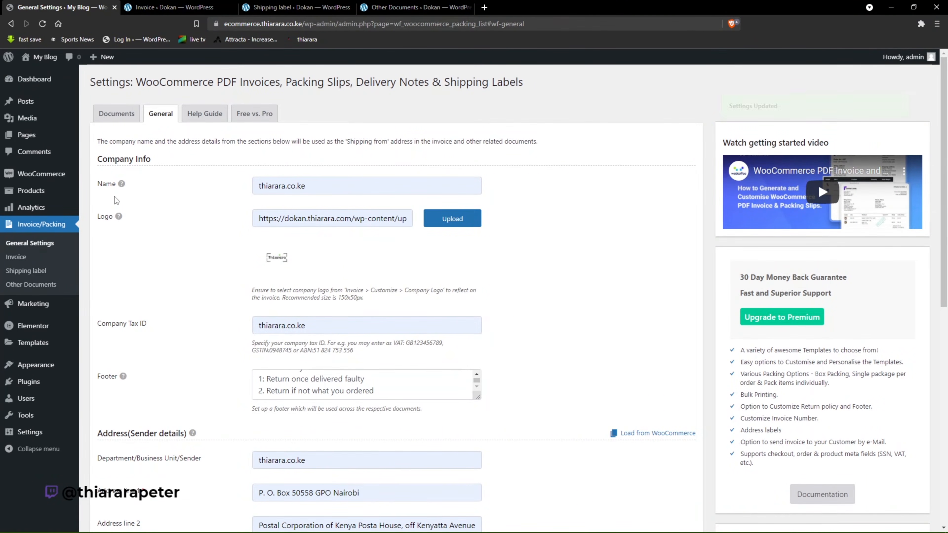
Open the plugin's Invoice settings and review the Enable invoice option.
{"action": "left_click", "coordinate": [22, 263]}
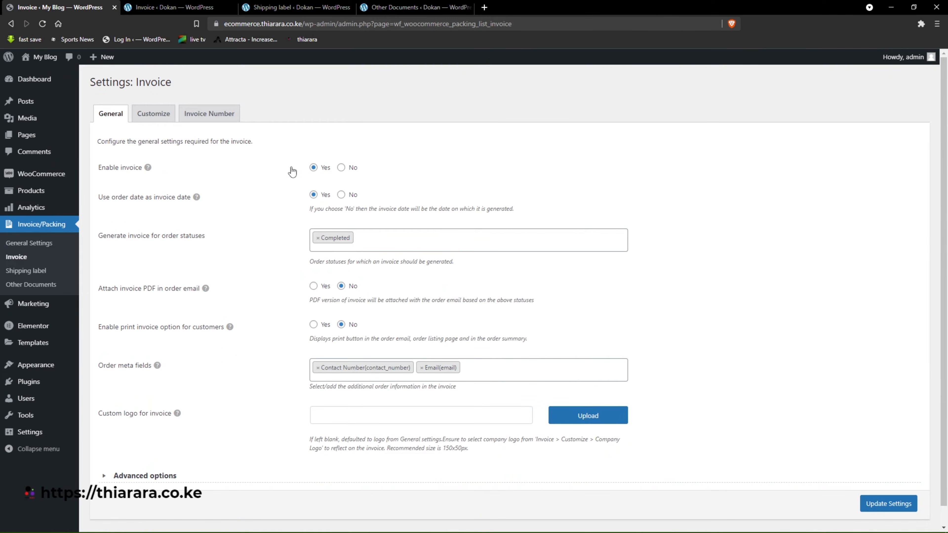
{"action": "left_click_drag", "start_coordinate": [158, 169], "coordinate": [121, 170]}
{"action": "left_click", "coordinate": [277, 183]}
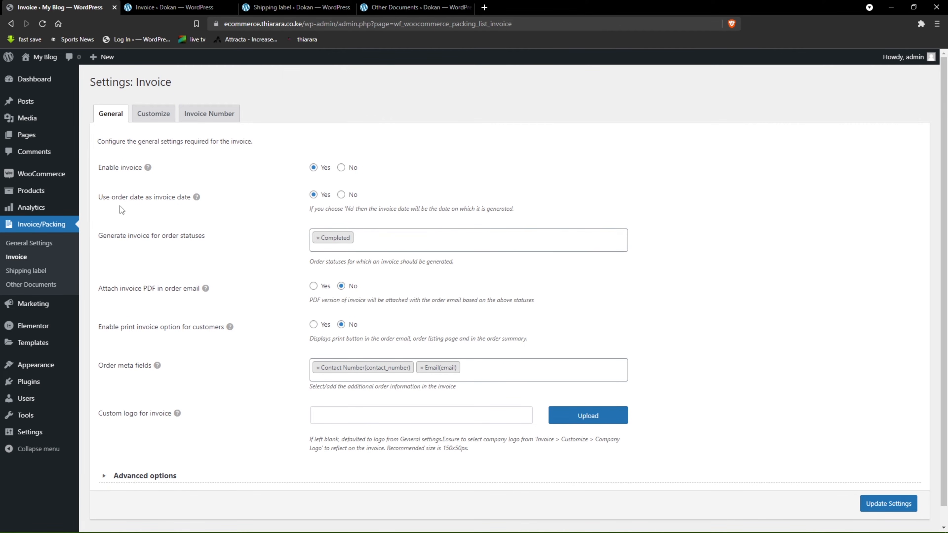
Try No for using the order date as invoice date, and switch the option back to Yes.
{"action": "left_click", "coordinate": [342, 197]}
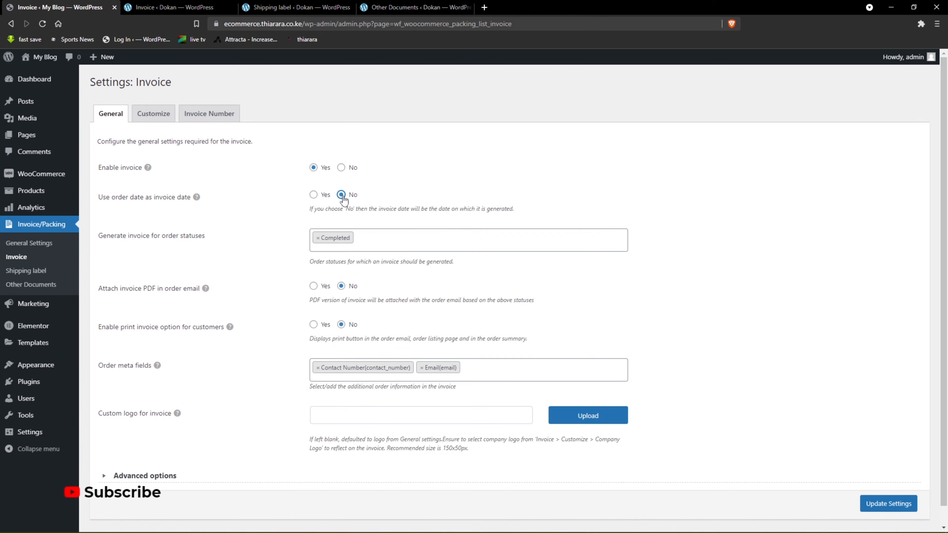
{"action": "left_click", "coordinate": [312, 195]}
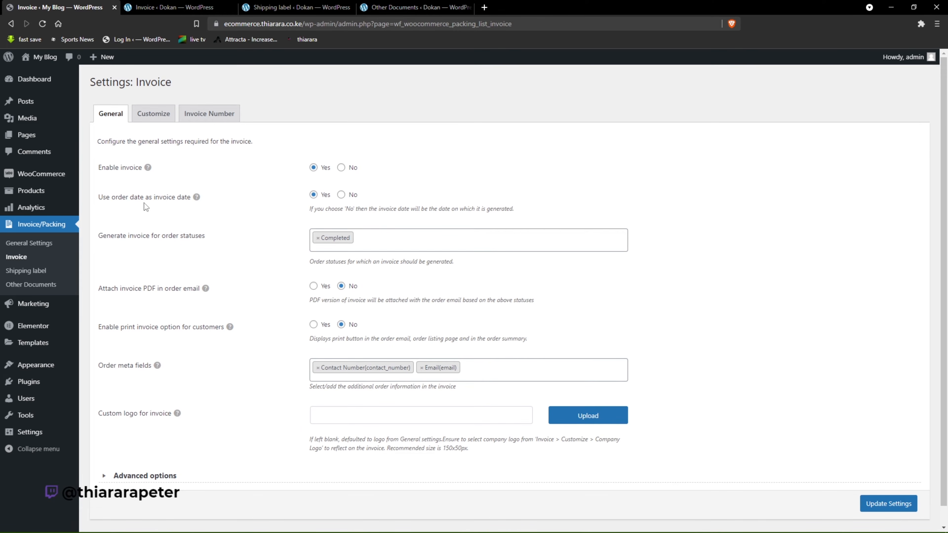
{"action": "left_click_drag", "start_coordinate": [98, 198], "coordinate": [126, 204]}
{"action": "left_click", "coordinate": [134, 211]}
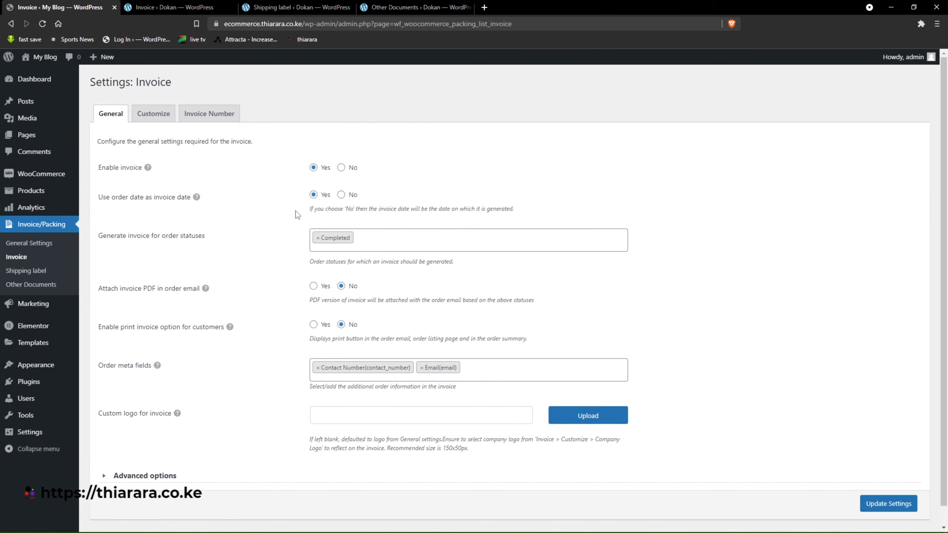
{"action": "left_click", "coordinate": [341, 195]}
{"action": "left_click", "coordinate": [312, 196]}
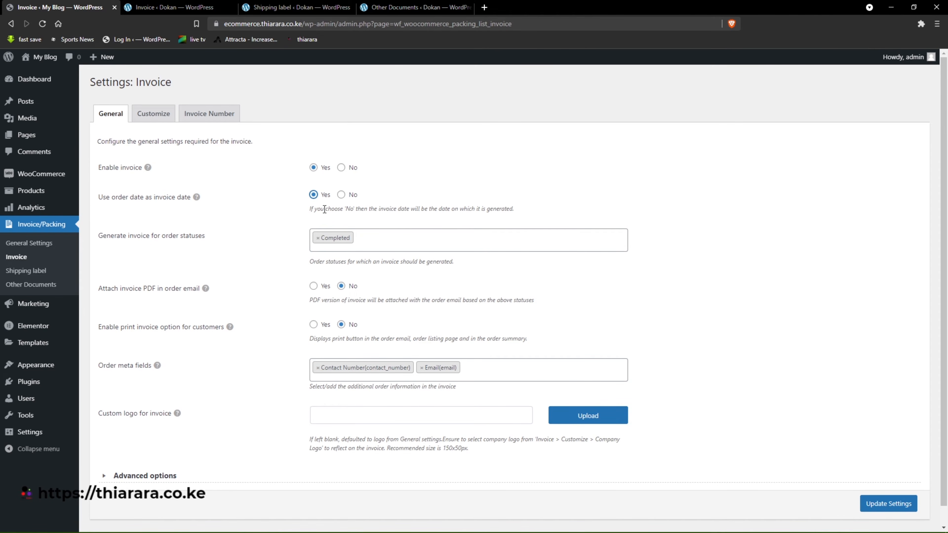
{"action": "left_click_drag", "start_coordinate": [363, 197], "coordinate": [301, 192]}
{"action": "left_click", "coordinate": [284, 198]}
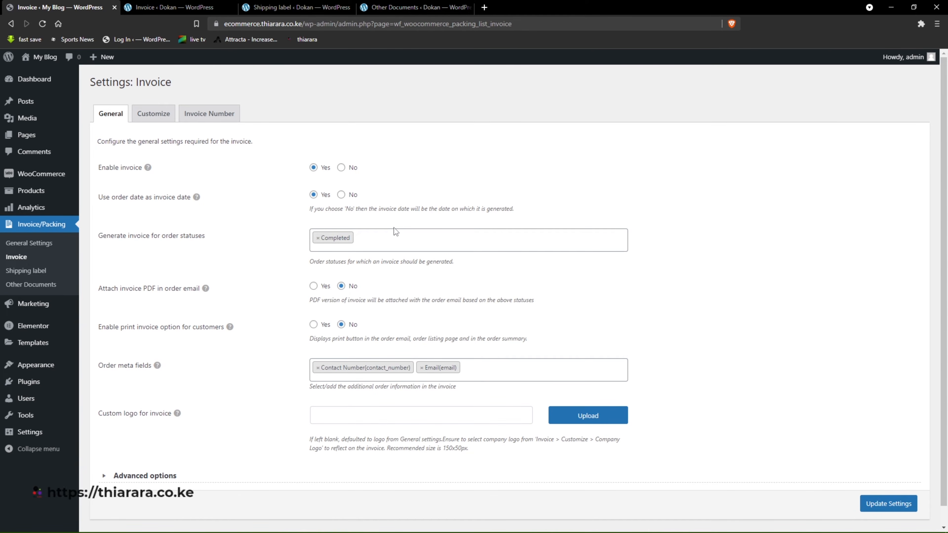
Look through the order statuses available for generating invoices.
{"action": "left_click", "coordinate": [380, 243]}
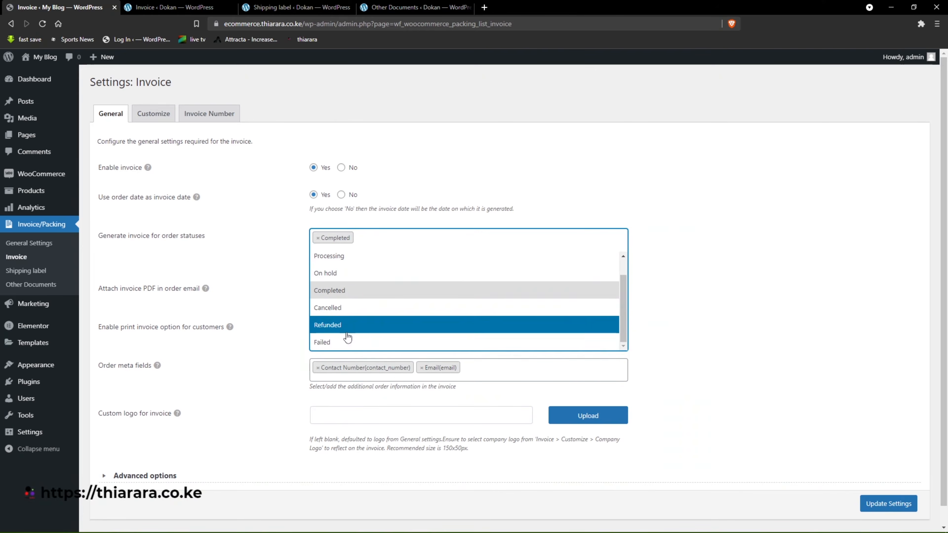
{"action": "scroll", "coordinate": [346, 317], "scroll_direction": "down", "scroll_amount": 1}
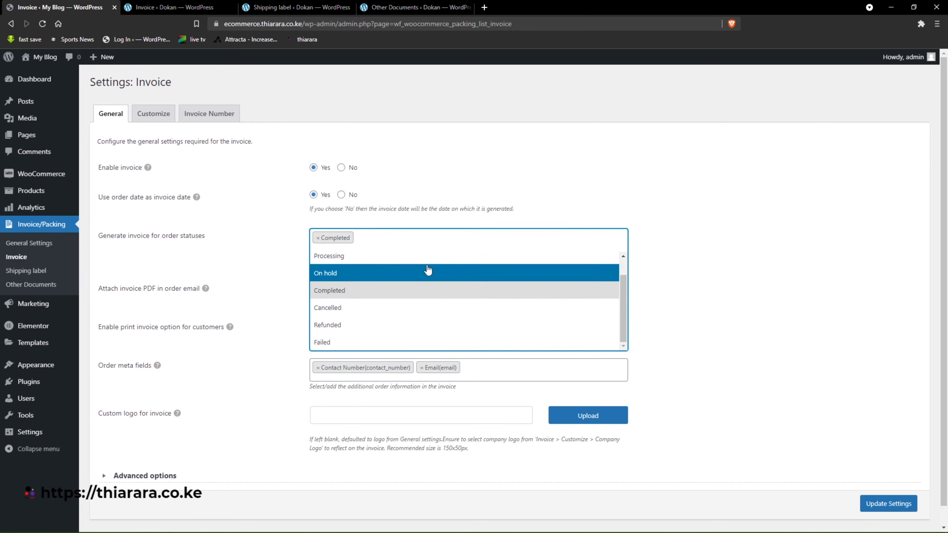
{"action": "left_click", "coordinate": [412, 237]}
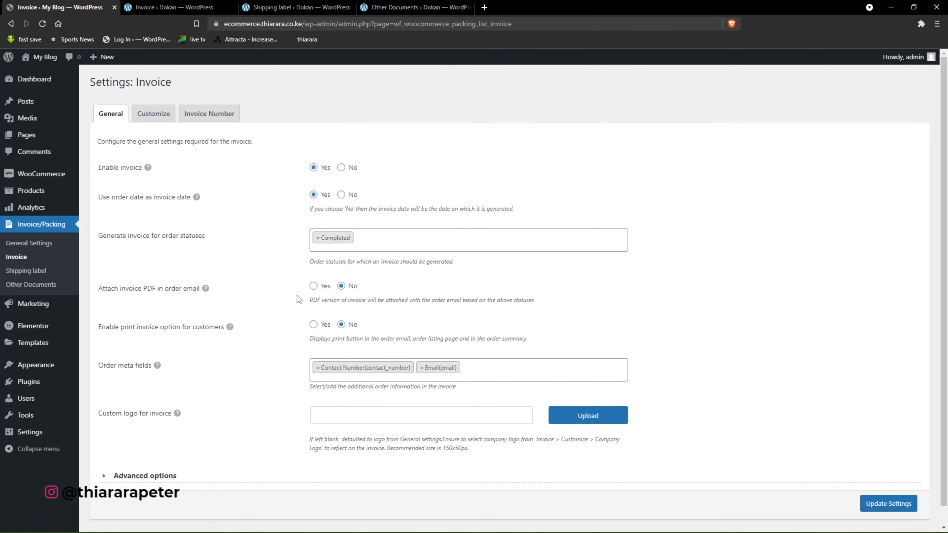
Enable attaching the invoice PDF to order emails and the customer print option, showing the print button only for Completed orders.
{"action": "left_click", "coordinate": [313, 286]}
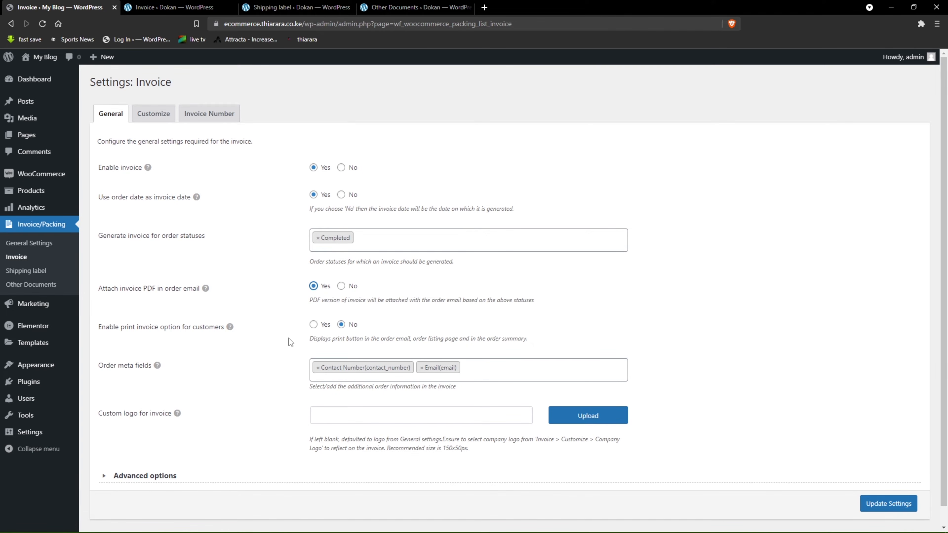
{"action": "left_click", "coordinate": [314, 324]}
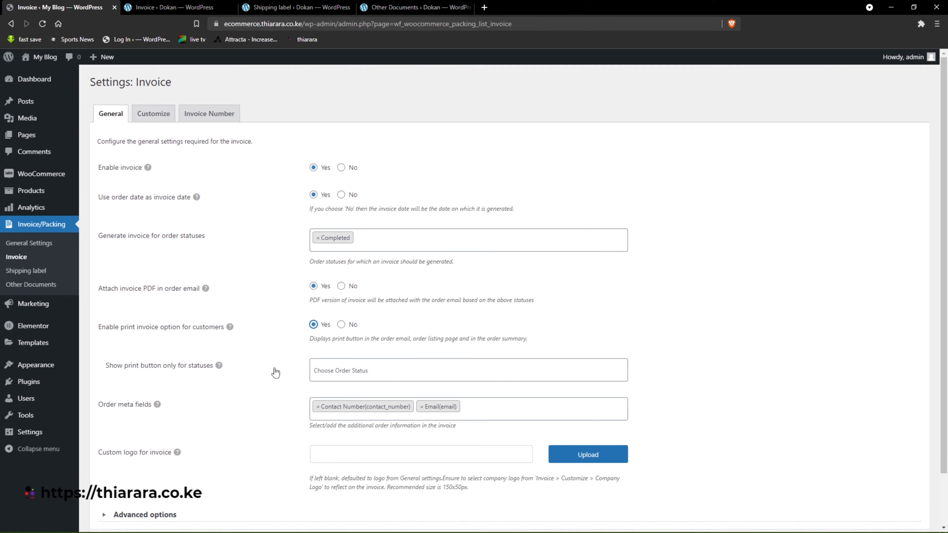
{"action": "left_click", "coordinate": [363, 367]}
{"action": "left_click", "coordinate": [337, 388]}
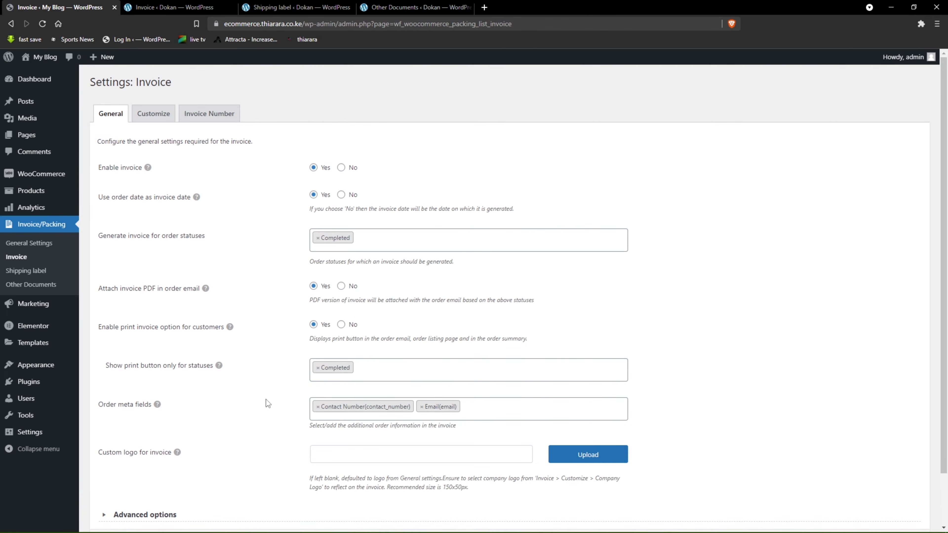
Compare the order meta fields with the demo site's shipping label and invoice, examining the billing and shipping address details.
{"action": "scroll", "coordinate": [155, 392], "scroll_direction": "down", "scroll_amount": 2}
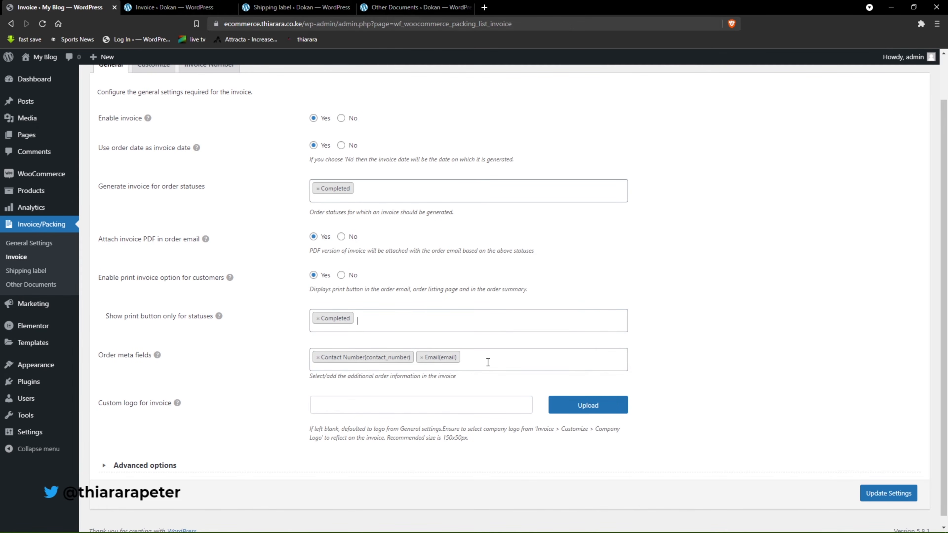
{"action": "left_click", "coordinate": [336, 8]}
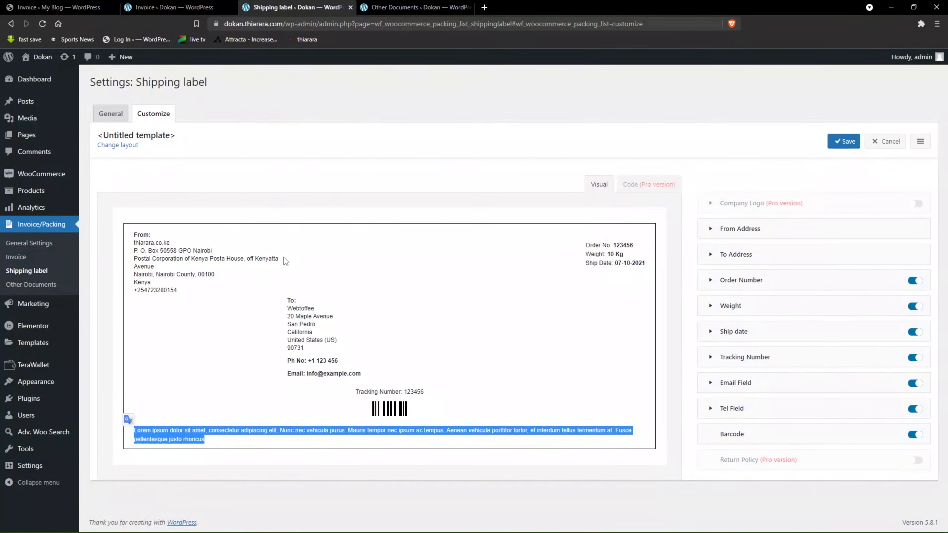
{"action": "left_click", "coordinate": [175, 8]}
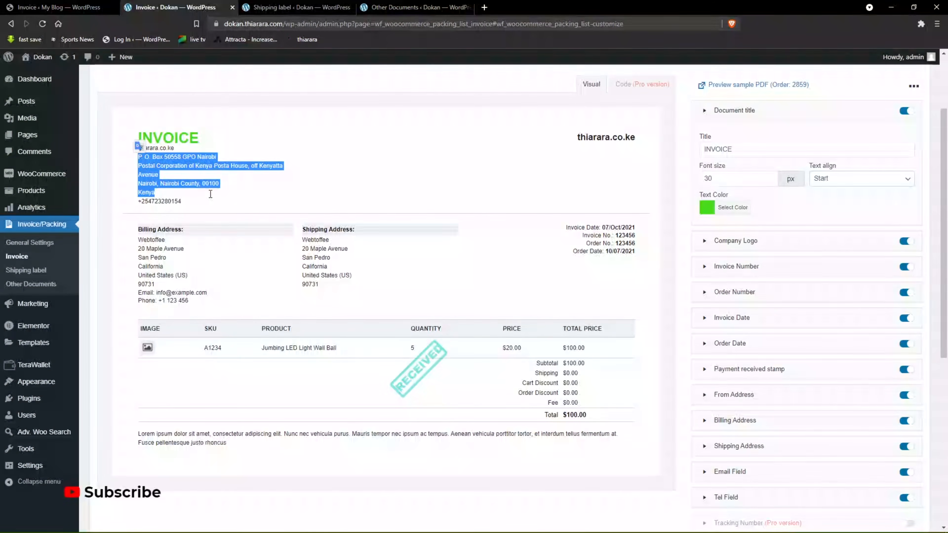
{"action": "scroll", "coordinate": [323, 286], "scroll_direction": "down", "scroll_amount": 1}
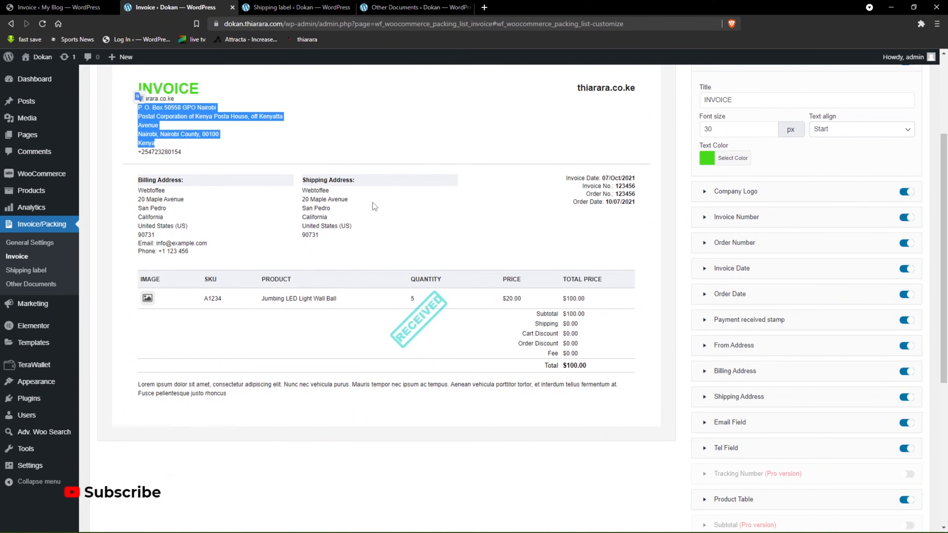
{"action": "left_click_drag", "start_coordinate": [331, 190], "coordinate": [295, 190]}
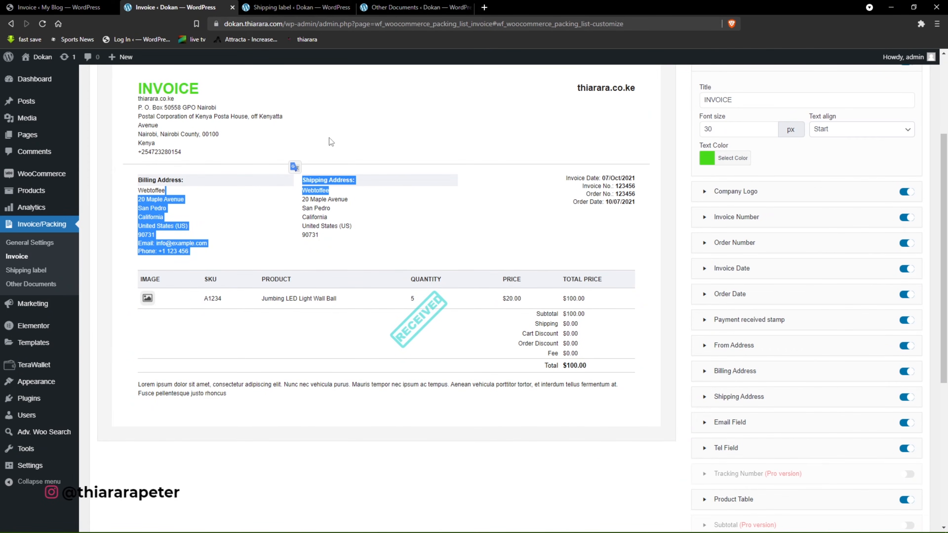
Upload Thiarara_Logo-removebg-preview.png as the My Blog site's custom invoice logo, and check the logo position on the demo site's invoice.
{"action": "left_click", "coordinate": [56, 7]}
{"action": "scroll", "coordinate": [264, 313], "scroll_direction": "down", "scroll_amount": 1}
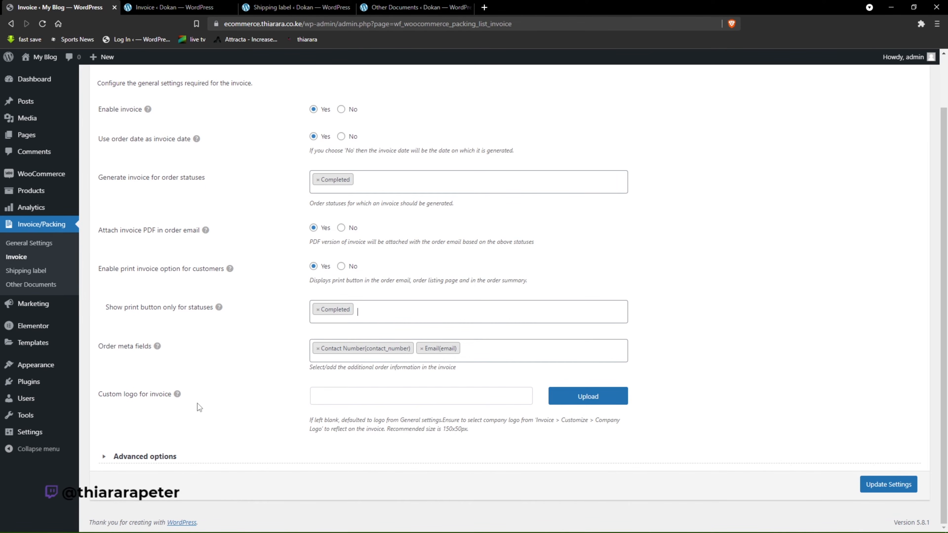
{"action": "left_click", "coordinate": [571, 404]}
{"action": "left_click", "coordinate": [464, 273]}
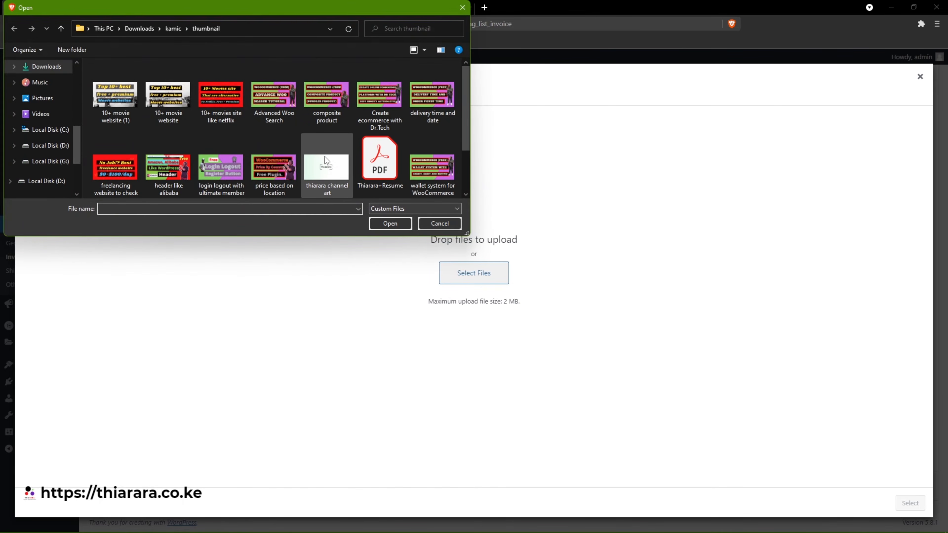
{"action": "scroll", "coordinate": [329, 161], "scroll_direction": "down", "scroll_amount": 2}
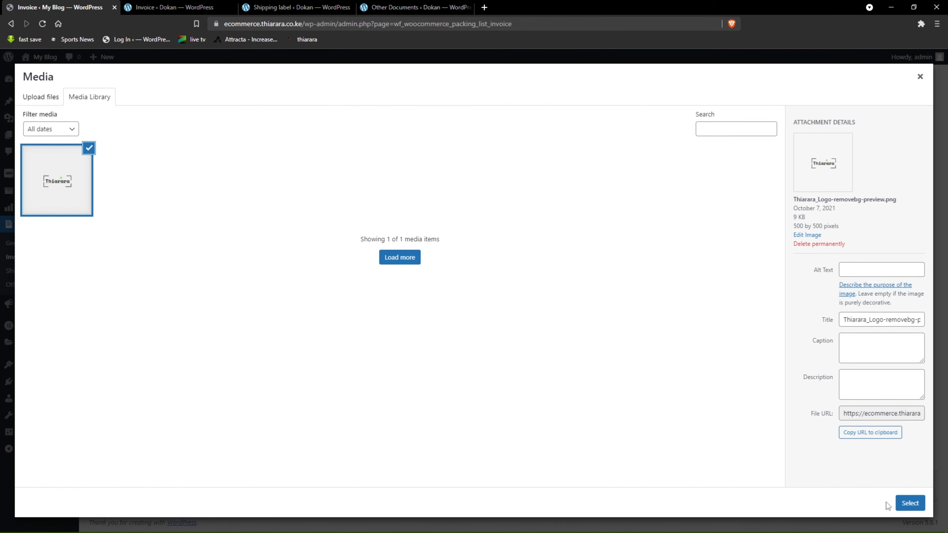
{"action": "left_click", "coordinate": [909, 504]}
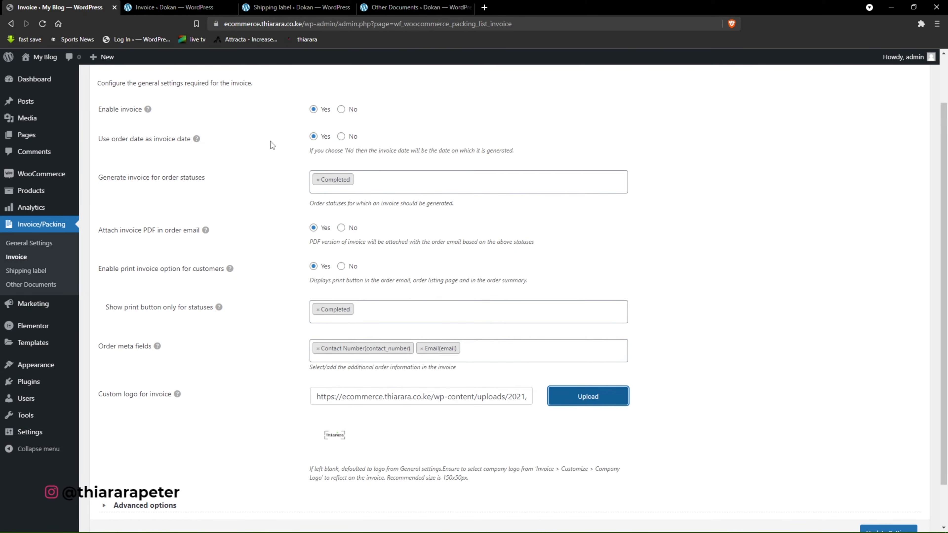
{"action": "left_click", "coordinate": [186, 7]}
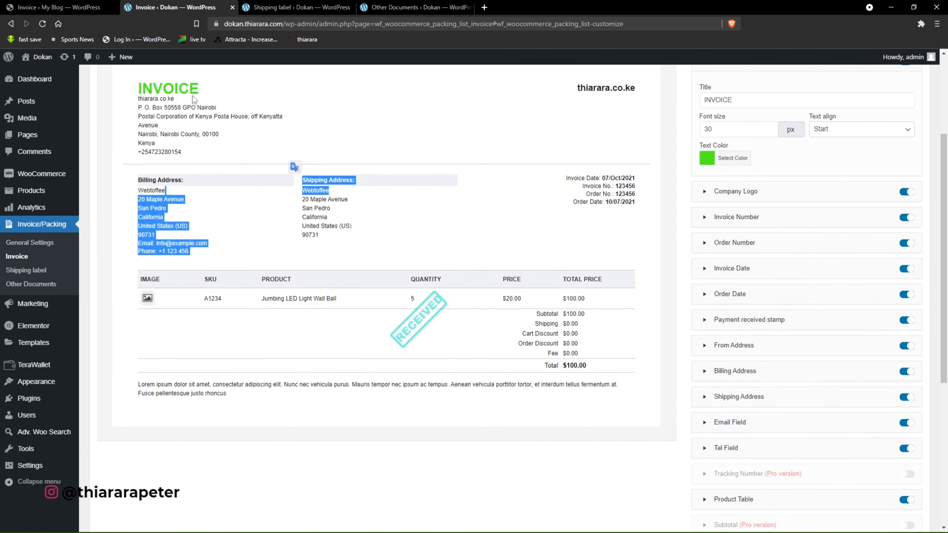
{"action": "left_click", "coordinate": [56, 7]}
Expand the advanced invoice options and set the PDF name format to [prefix][invoice_no].
{"action": "scroll", "coordinate": [288, 389], "scroll_direction": "down", "scroll_amount": 2}
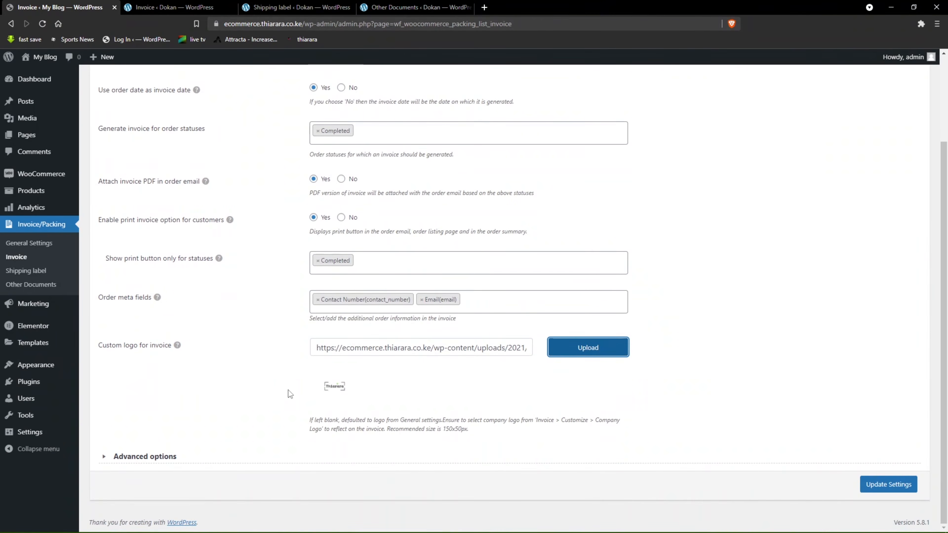
{"action": "left_click", "coordinate": [107, 460]}
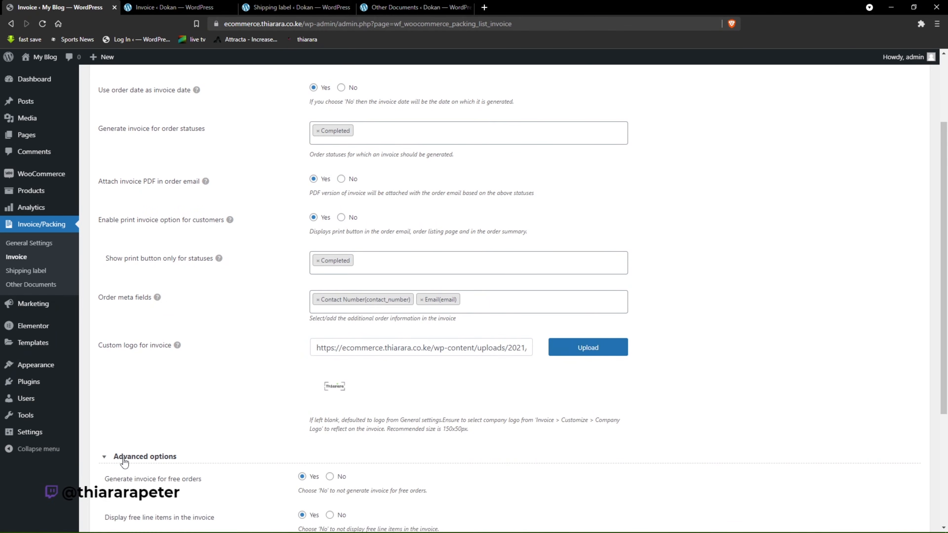
{"action": "scroll", "coordinate": [185, 465], "scroll_direction": "down", "scroll_amount": 4}
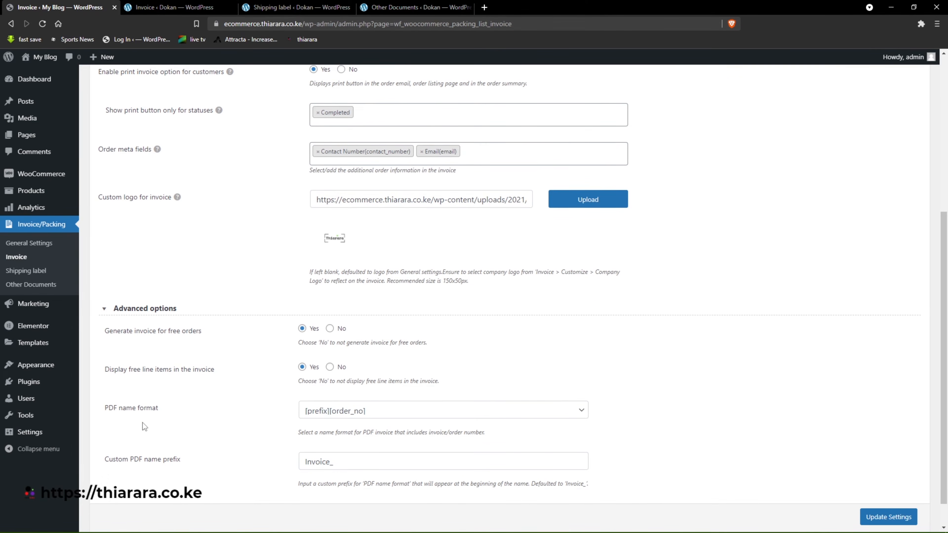
{"action": "scroll", "coordinate": [117, 389], "scroll_direction": "down", "scroll_amount": 1}
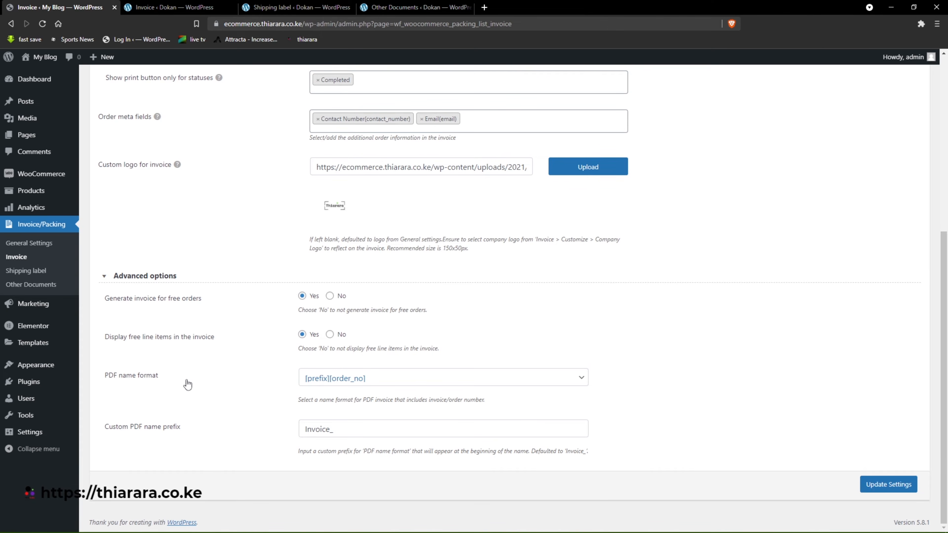
{"action": "left_click", "coordinate": [349, 381]}
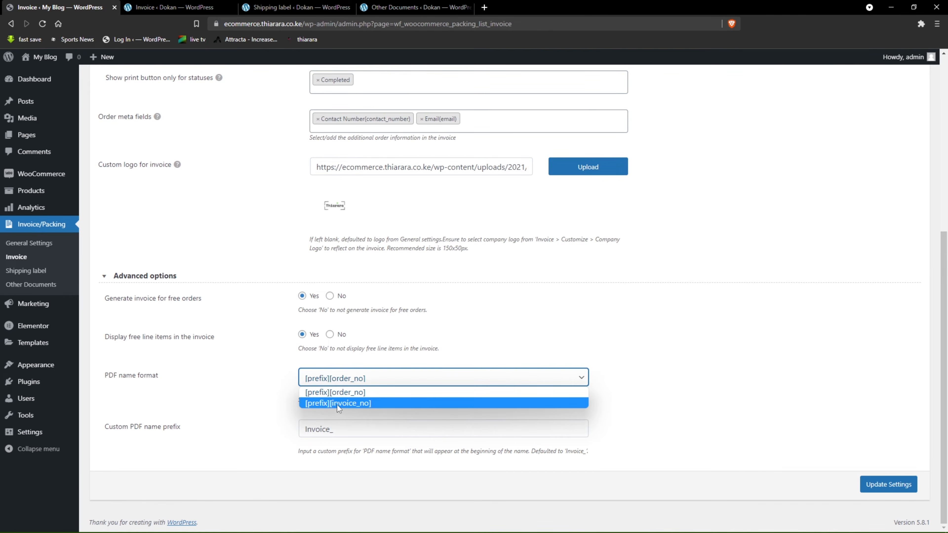
{"action": "left_click", "coordinate": [365, 405]}
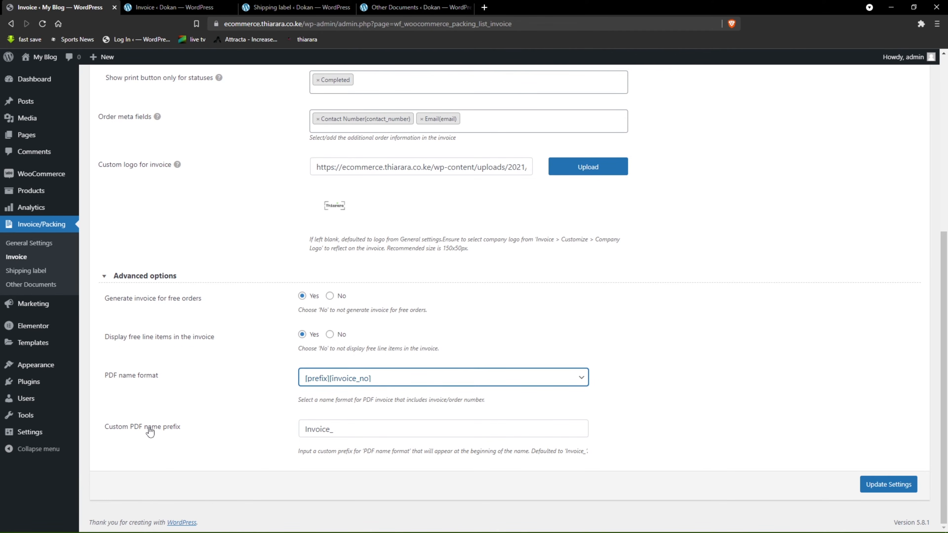
Set the custom PDF name prefix to INv-, checking the demo invoice's number field for reference, and save the invoice settings.
{"action": "key", "text": "Tab"}
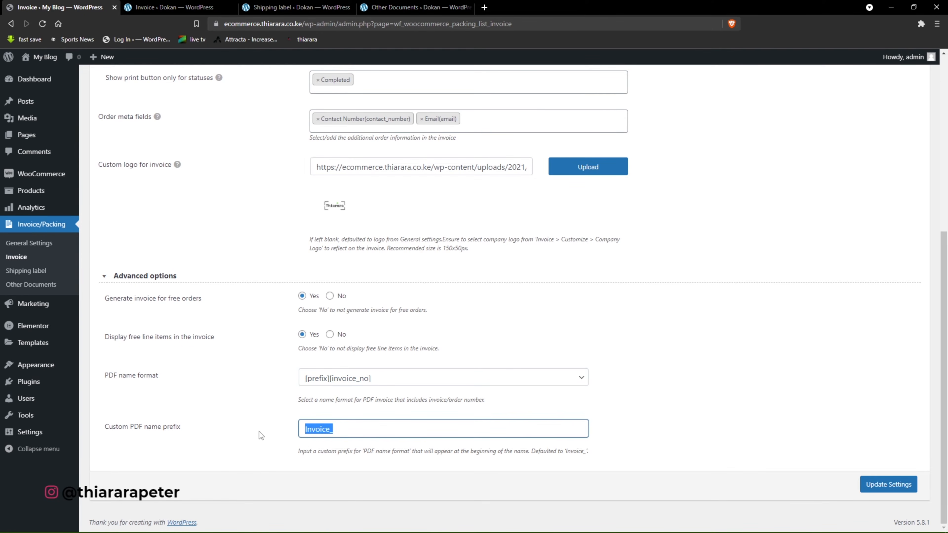
{"action": "left_click", "coordinate": [214, 6]}
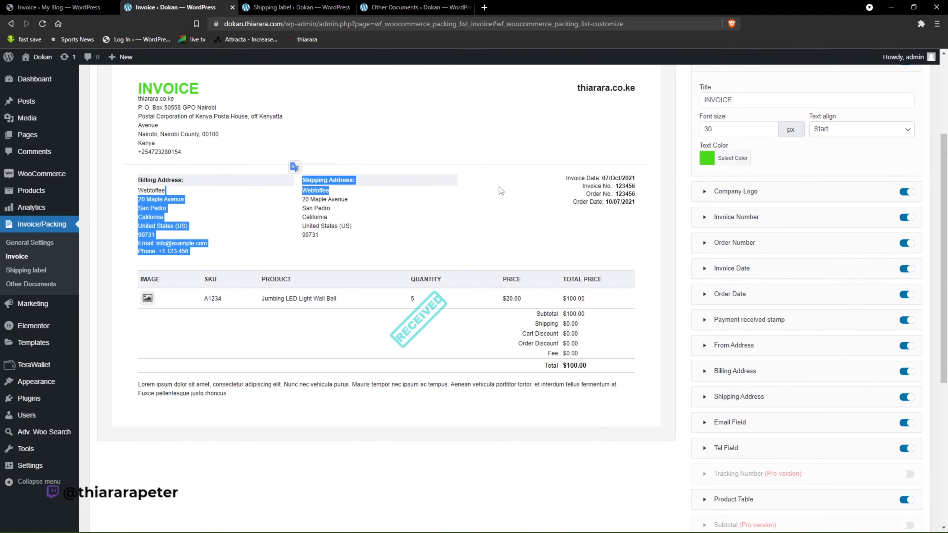
{"action": "left_click_drag", "start_coordinate": [610, 187], "coordinate": [581, 190]}
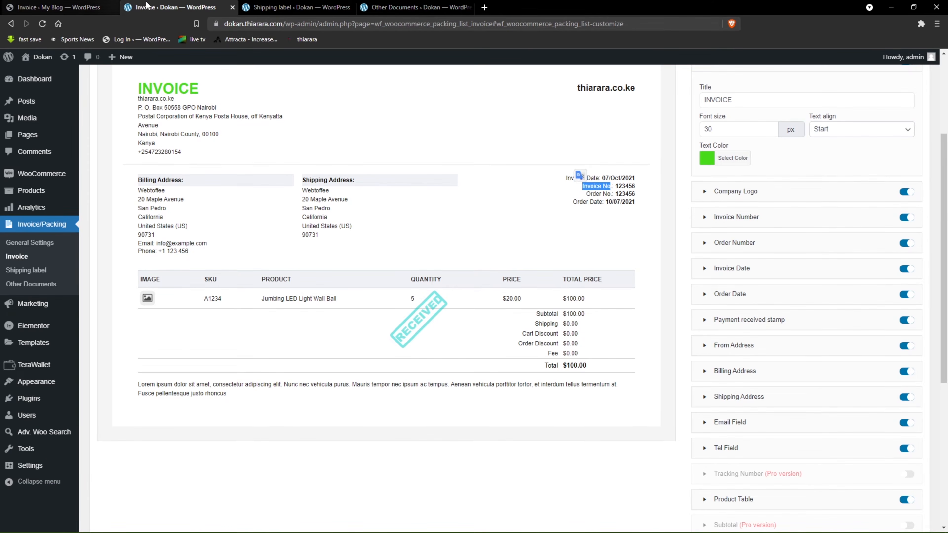
{"action": "left_click", "coordinate": [60, 7]}
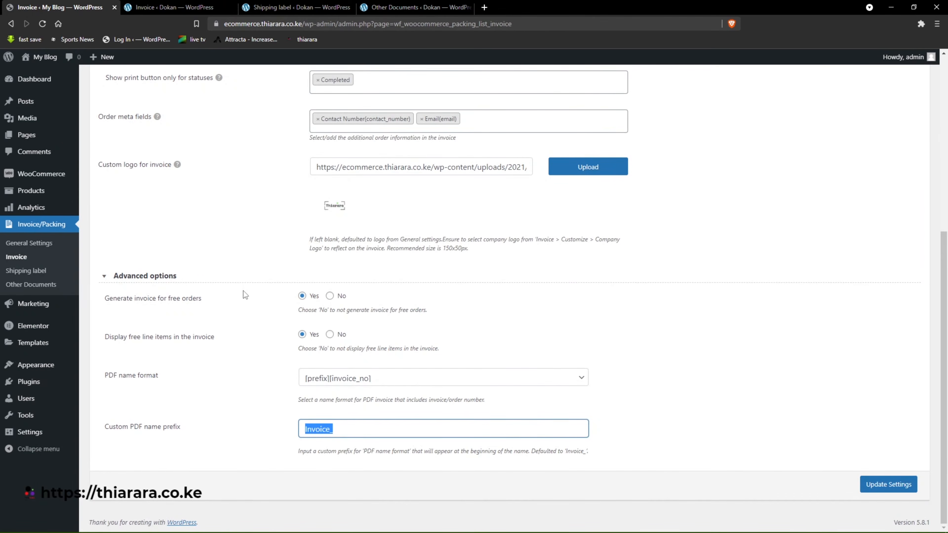
{"action": "type", "text": "IN"}
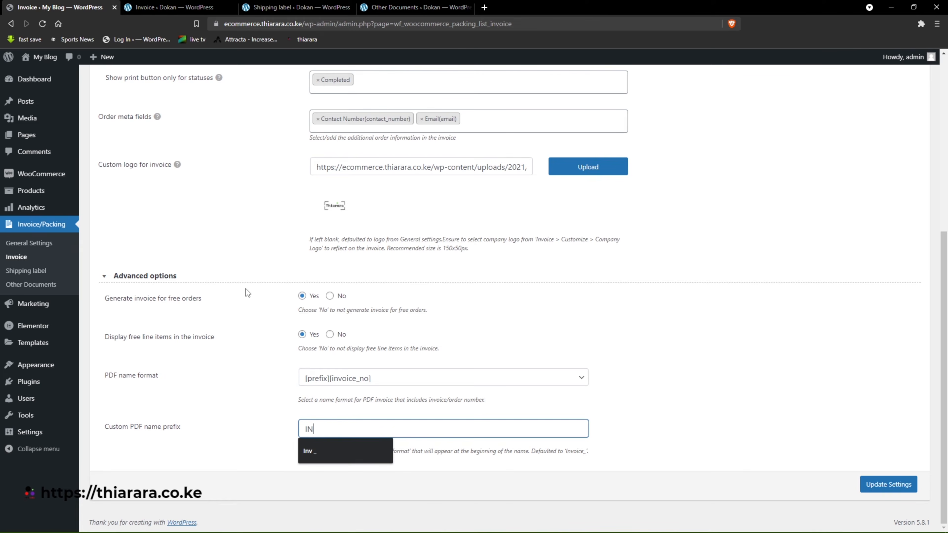
{"action": "type", "text": "v"}
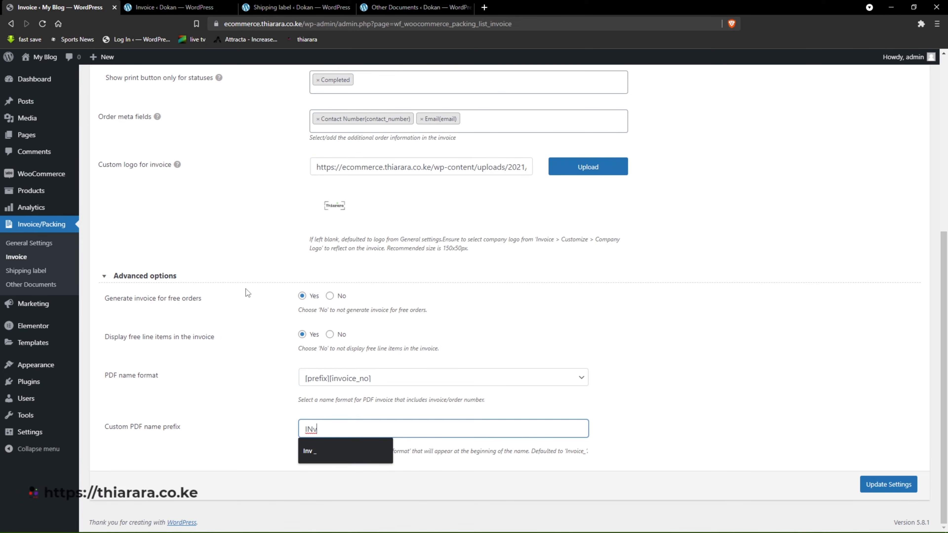
{"action": "type", "text": "-"}
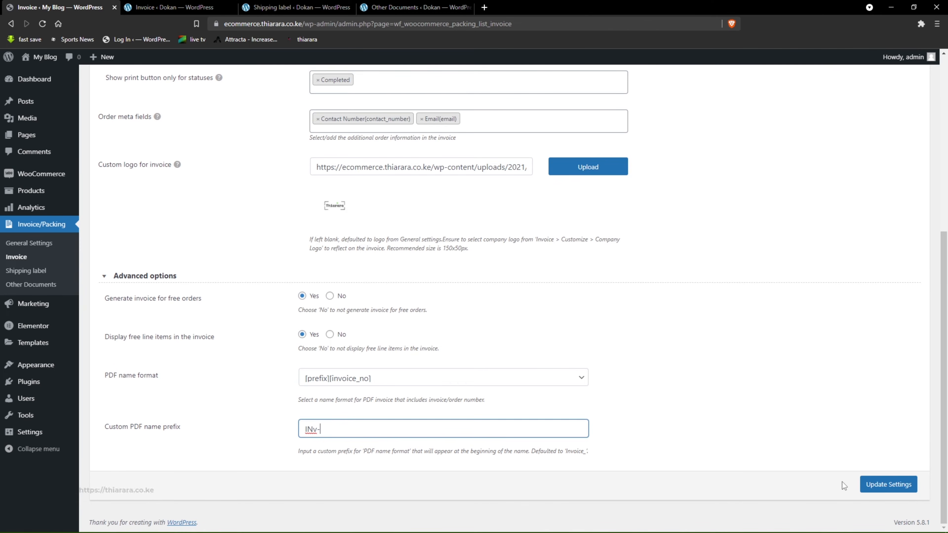
{"action": "left_click", "coordinate": [868, 481]}
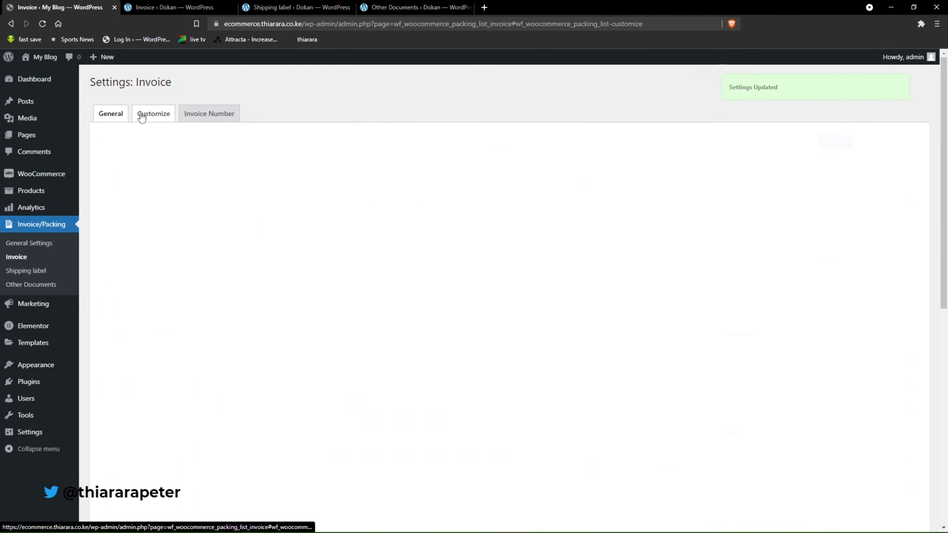
Compare the invoice template design with the demo site's invoice, and switch the My Blog template to the Standard layout.
{"action": "left_click", "coordinate": [140, 115]}
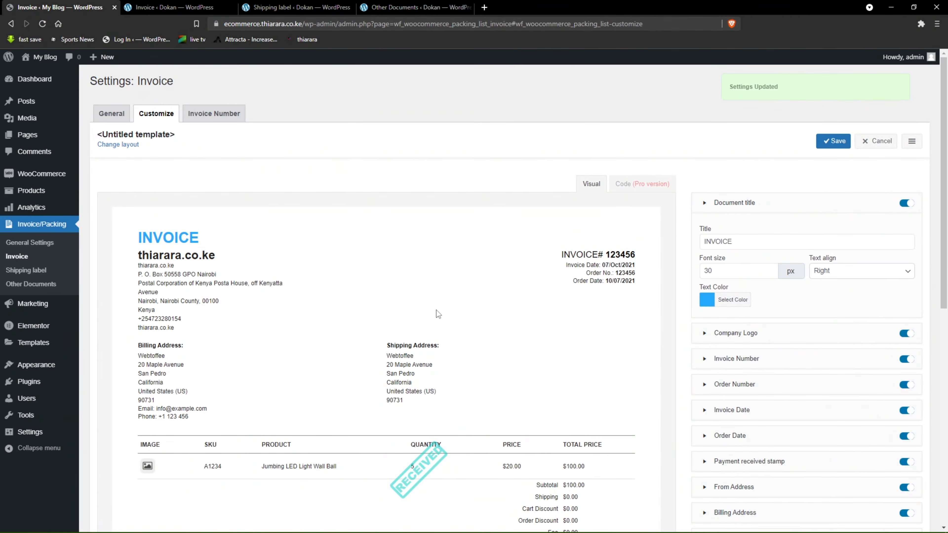
{"action": "scroll", "coordinate": [434, 309], "scroll_direction": "down", "scroll_amount": 5}
{"action": "scroll", "coordinate": [440, 295], "scroll_direction": "up", "scroll_amount": 4}
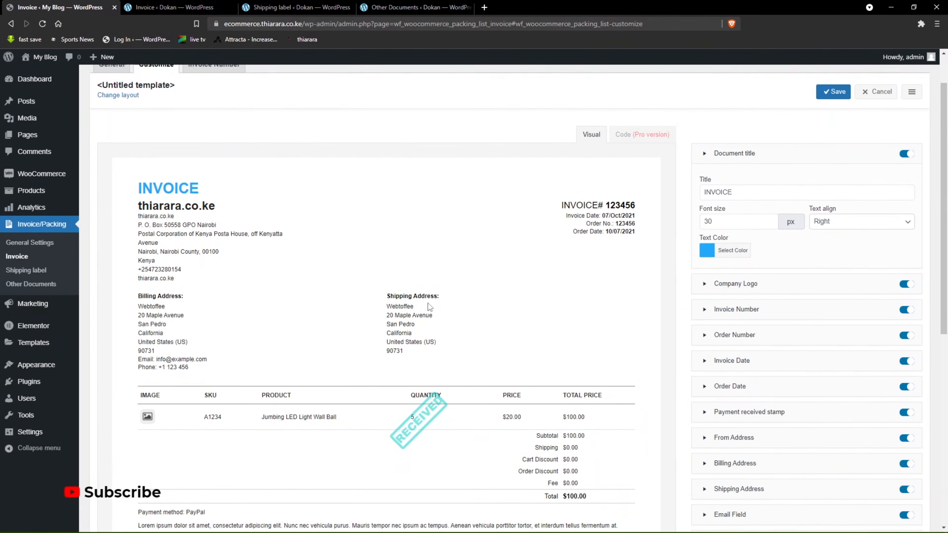
{"action": "left_click", "coordinate": [175, 7]}
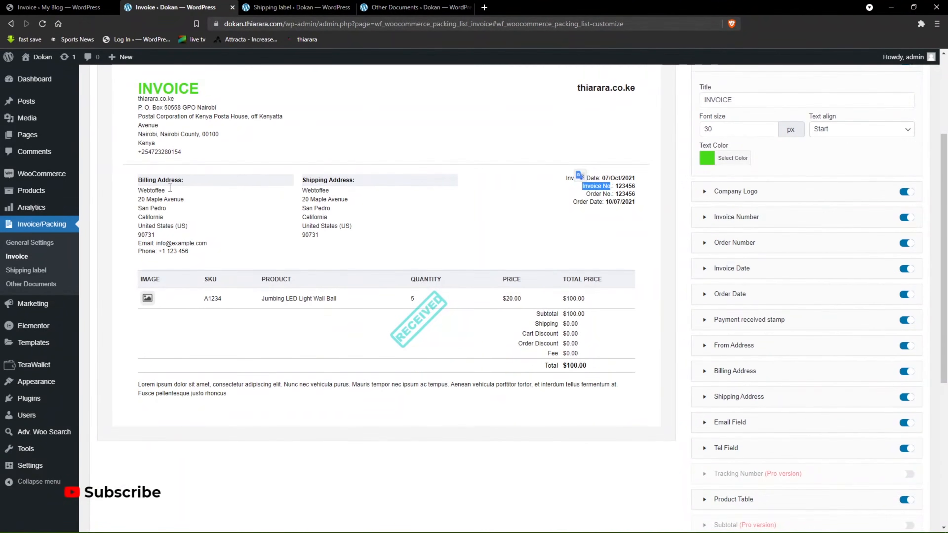
{"action": "scroll", "coordinate": [170, 187], "scroll_direction": "up", "scroll_amount": 2}
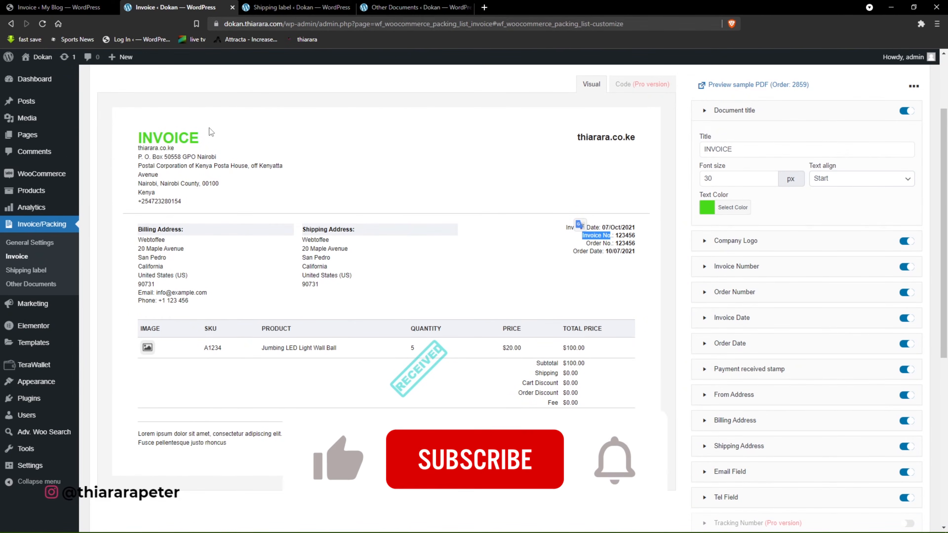
{"action": "left_click", "coordinate": [74, 5]}
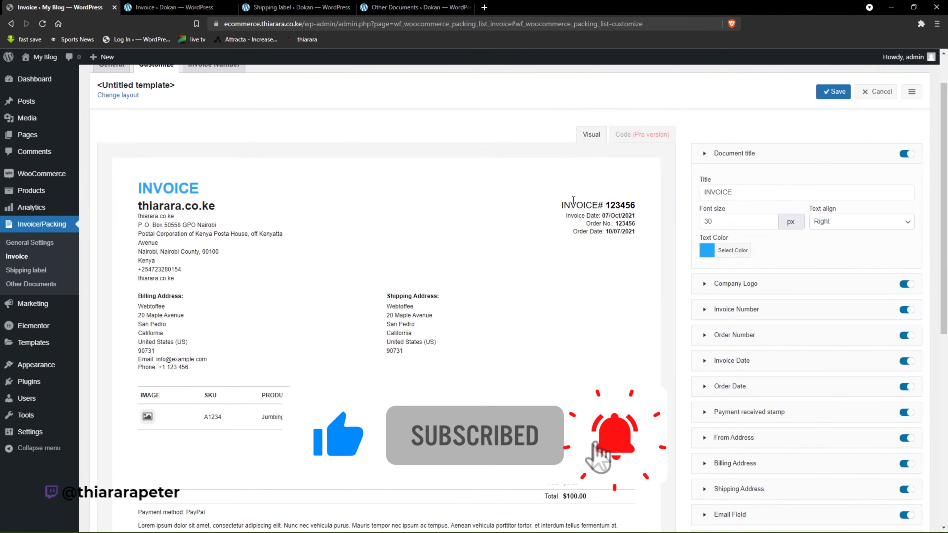
{"action": "left_click", "coordinate": [912, 94]}
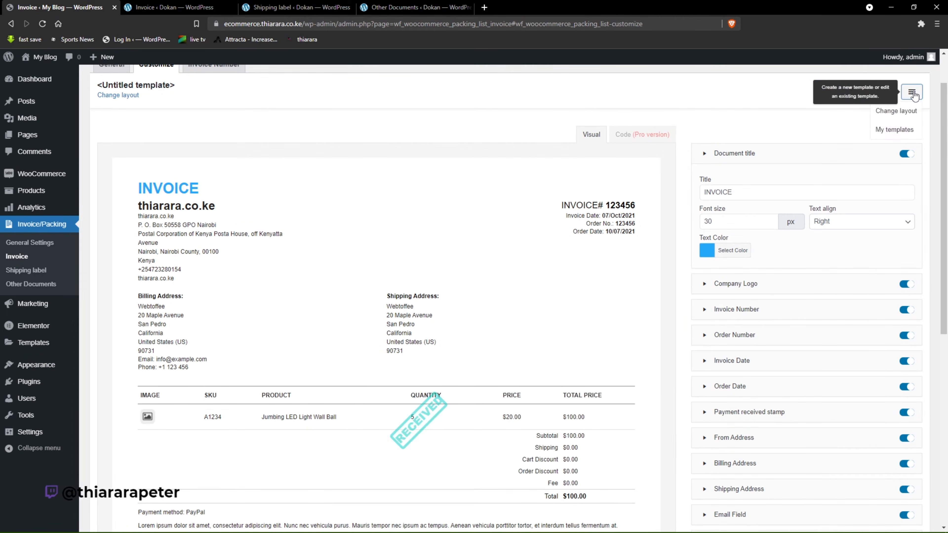
{"action": "left_click", "coordinate": [897, 113]}
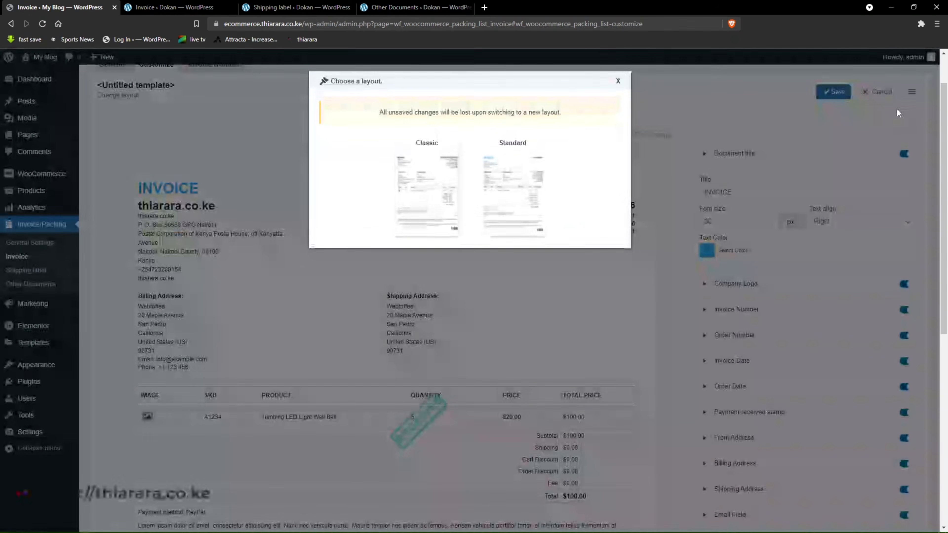
{"action": "left_click", "coordinate": [499, 194]}
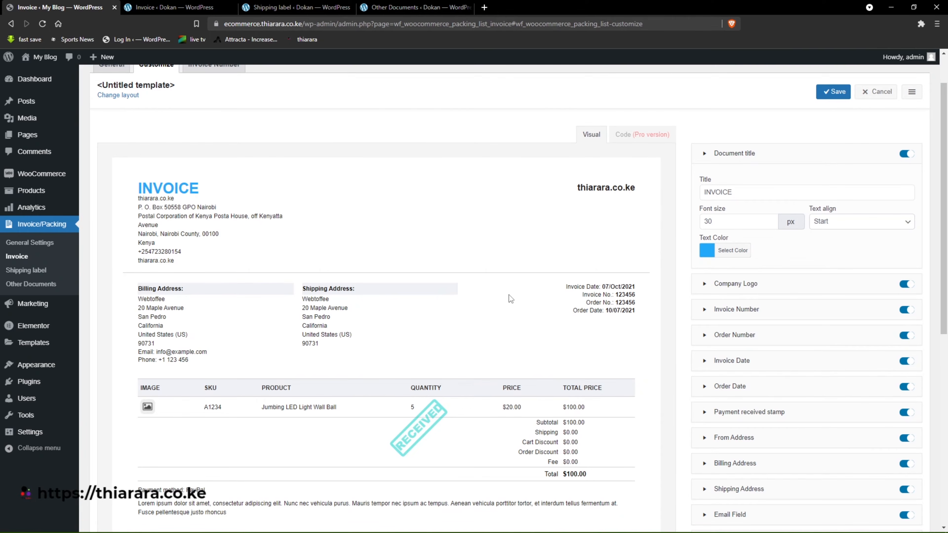
{"action": "scroll", "coordinate": [553, 376], "scroll_direction": "down", "scroll_amount": 1}
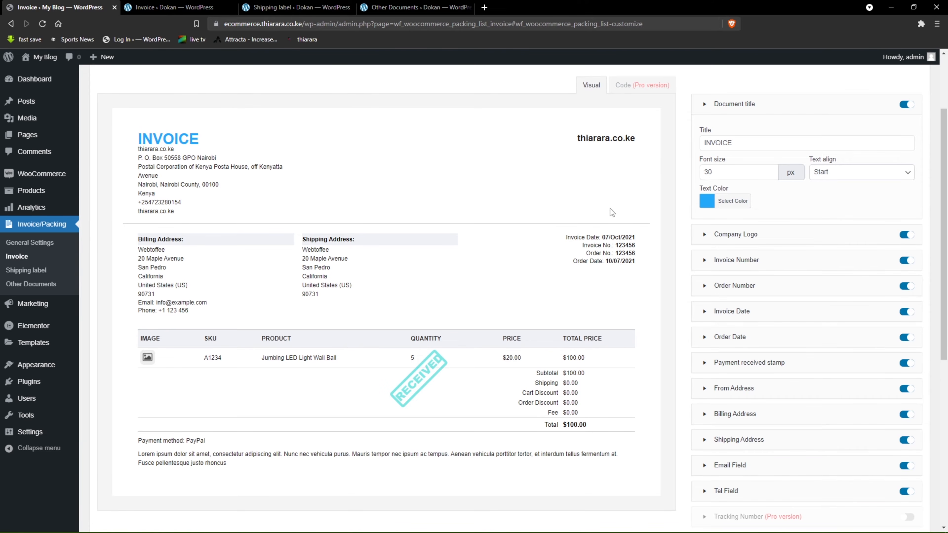
Try hiding the document title on the invoice template, and turn it back on.
{"action": "scroll", "coordinate": [285, 224], "scroll_direction": "up", "scroll_amount": 2}
{"action": "left_click_drag", "start_coordinate": [205, 238], "coordinate": [139, 228]}
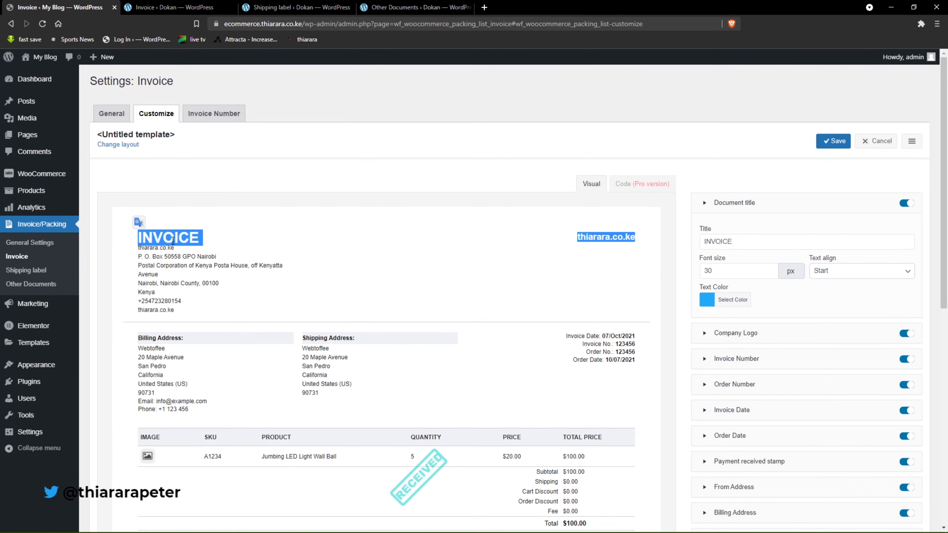
{"action": "left_click", "coordinate": [740, 242]}
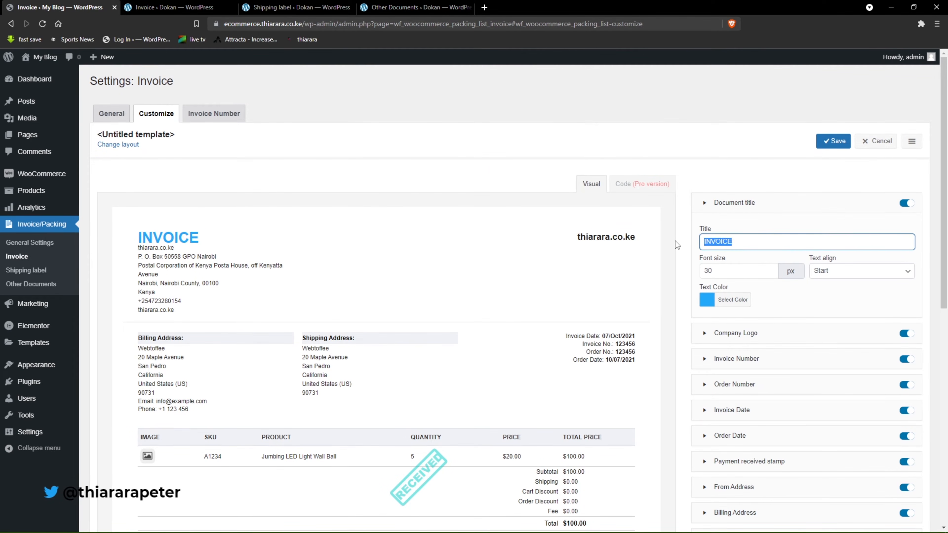
{"action": "left_click", "coordinate": [741, 245]}
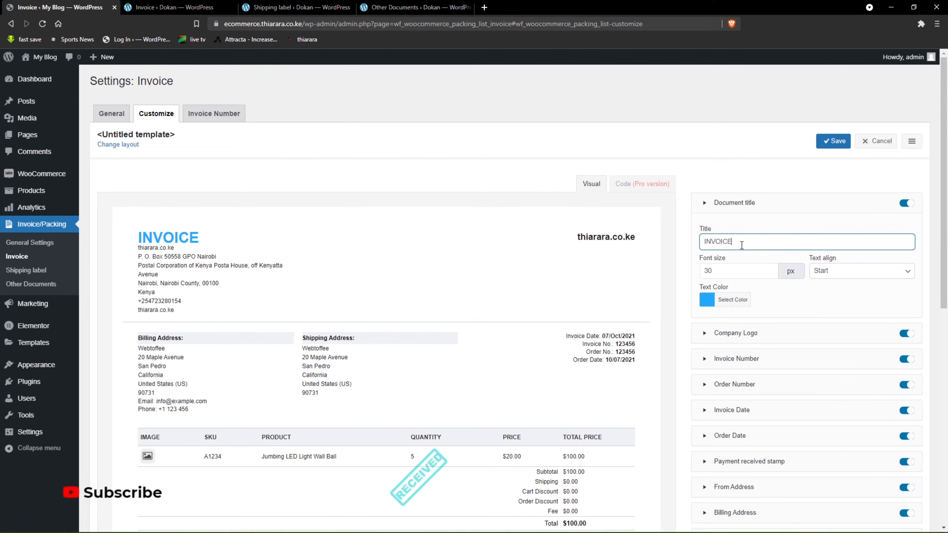
{"action": "left_click", "coordinate": [905, 204]}
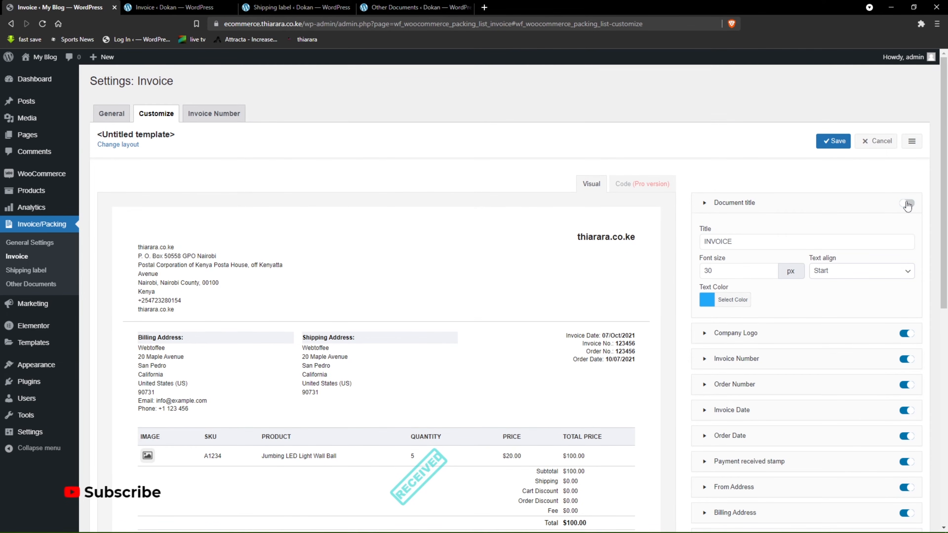
{"action": "left_click", "coordinate": [907, 204]}
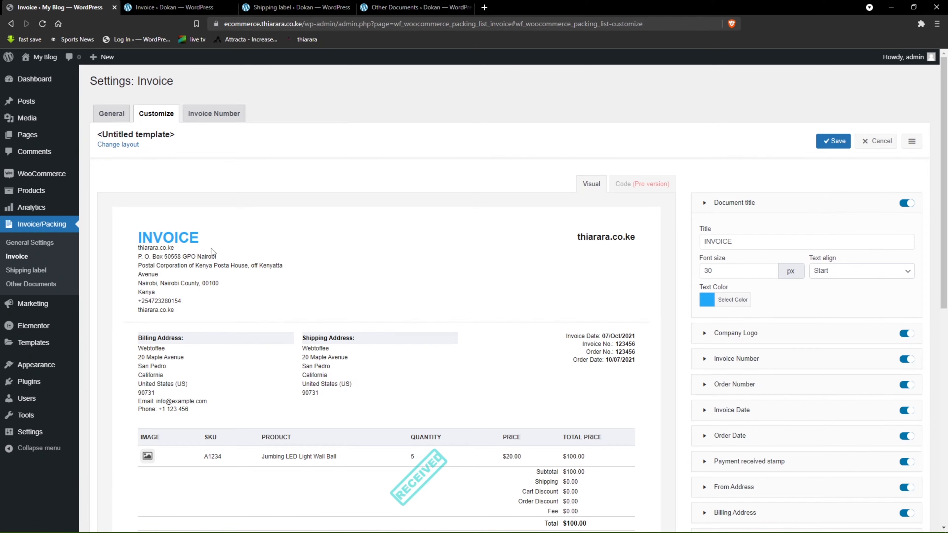
Set the document title's text alignment to Center and its font size to 40 px.
{"action": "double_click", "coordinate": [718, 246]}
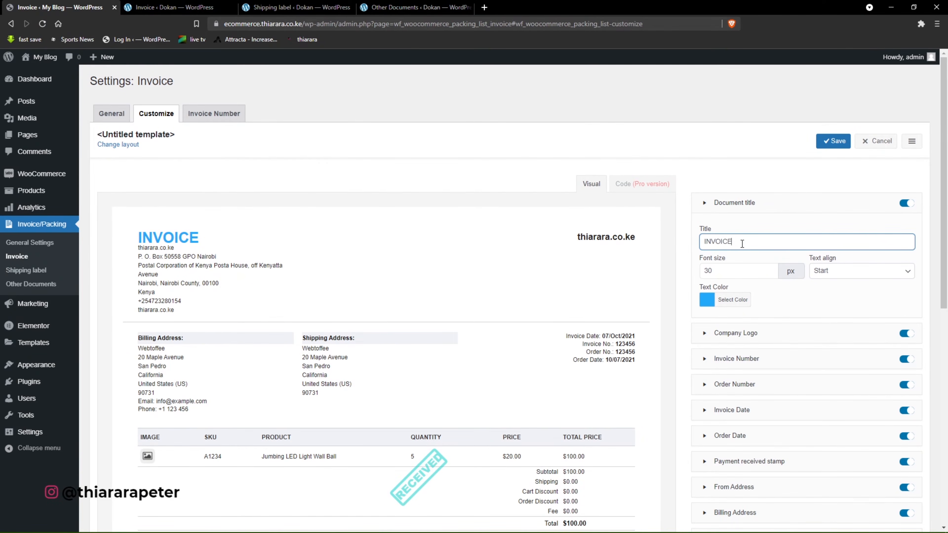
{"action": "double_click", "coordinate": [724, 273]}
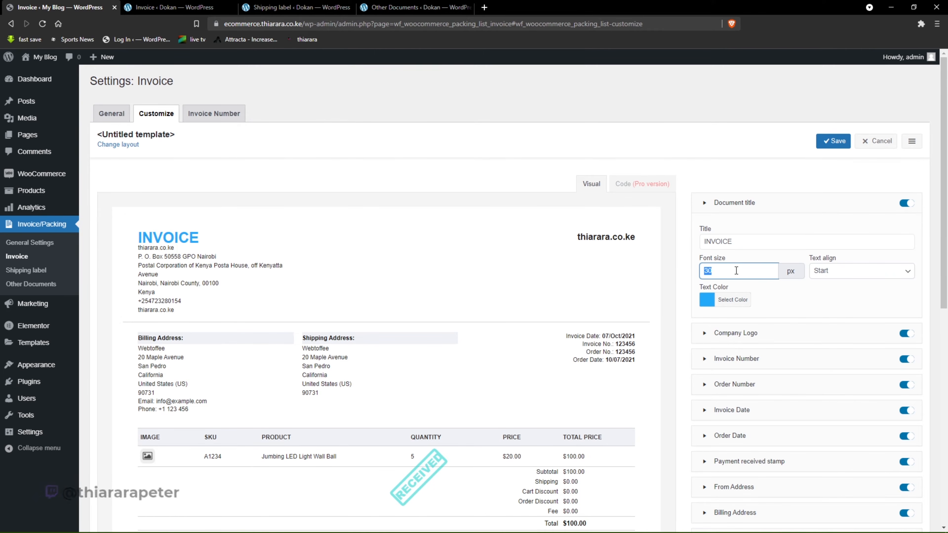
{"action": "left_click", "coordinate": [843, 276]}
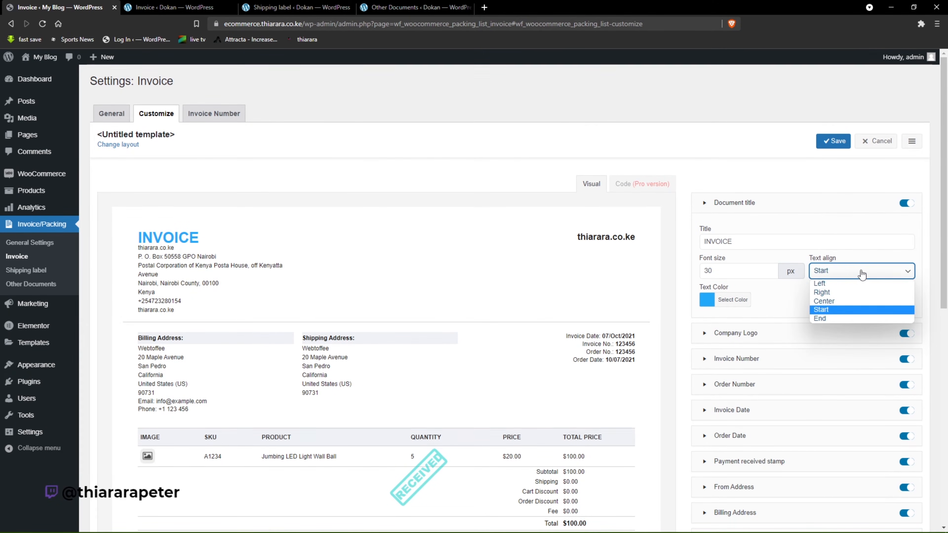
{"action": "left_click", "coordinate": [834, 301]}
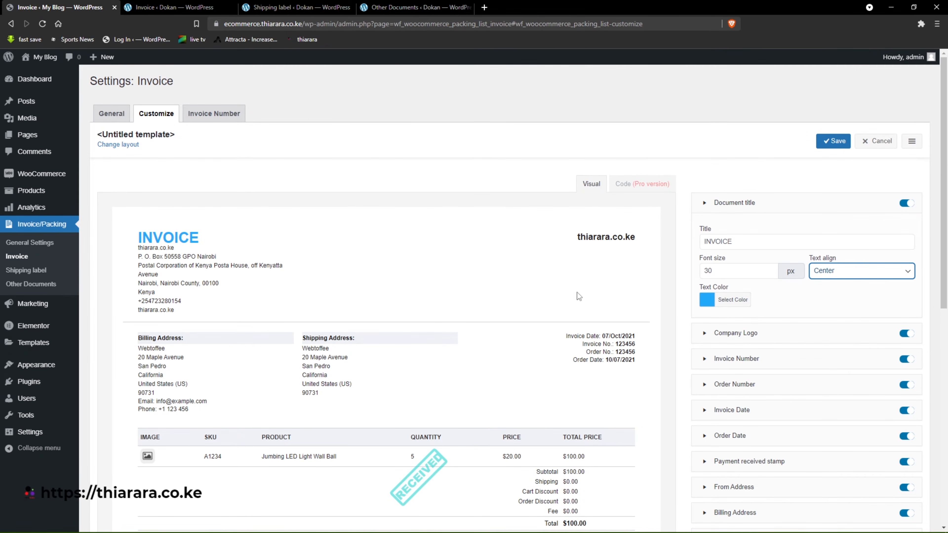
{"action": "left_click", "coordinate": [846, 274]}
{"action": "left_click", "coordinate": [821, 301]}
{"action": "left_click", "coordinate": [744, 276]}
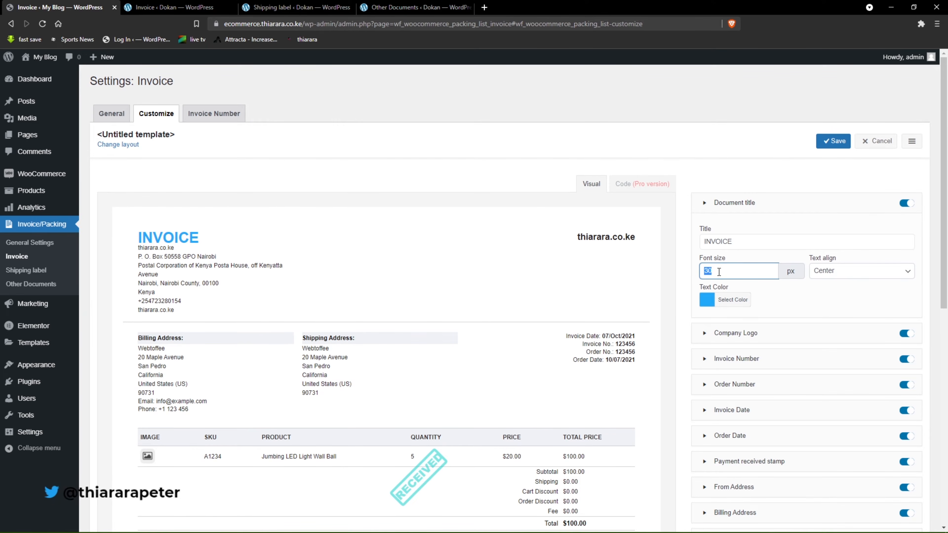
{"action": "type", "text": "40"}
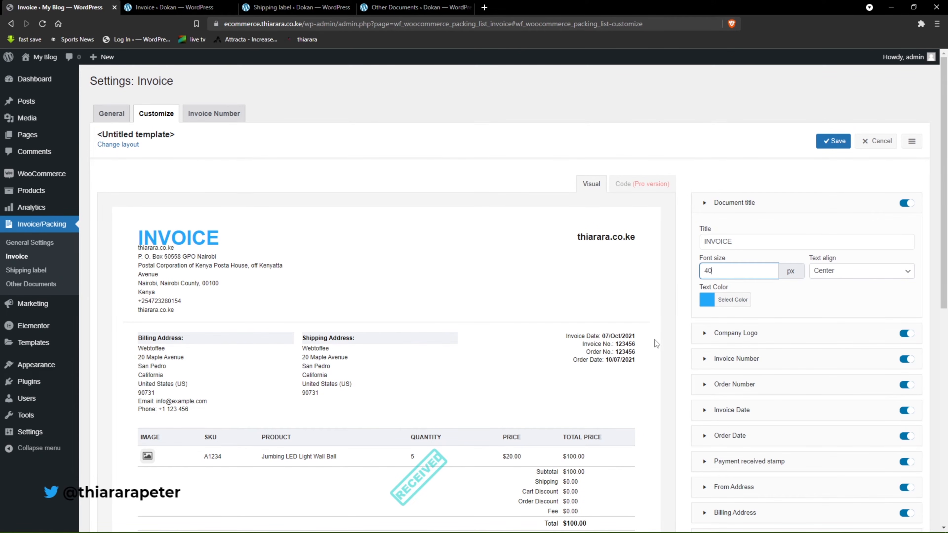
Change the document title's text color to green #13c613 and review the invoice preview.
{"action": "left_click", "coordinate": [705, 303]}
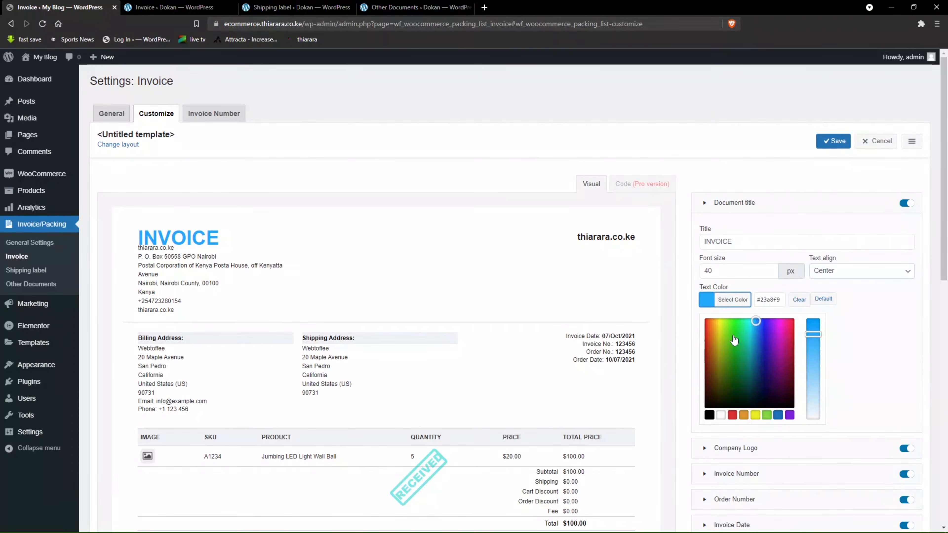
{"action": "left_click", "coordinate": [736, 362]}
{"action": "left_click_drag", "start_coordinate": [736, 362], "coordinate": [735, 337]}
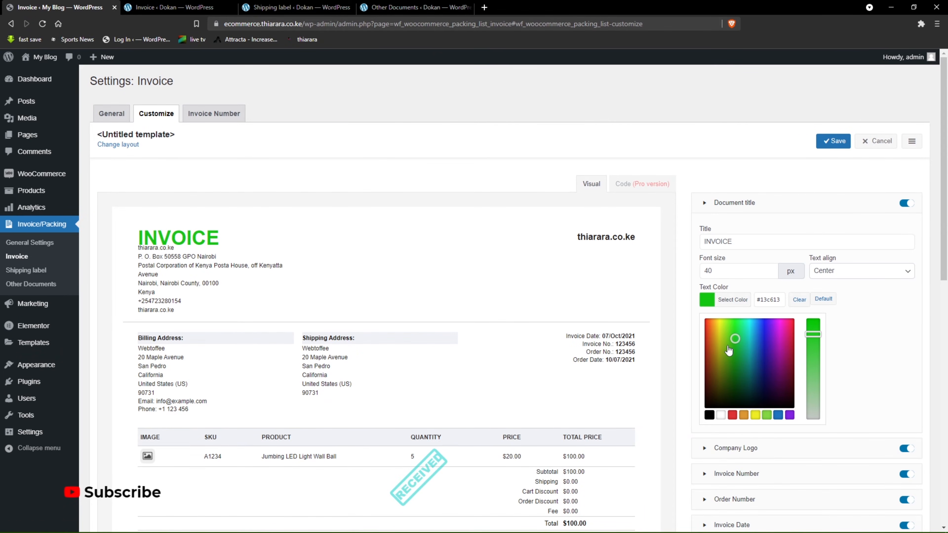
{"action": "scroll", "coordinate": [921, 373], "scroll_direction": "down", "scroll_amount": 10}
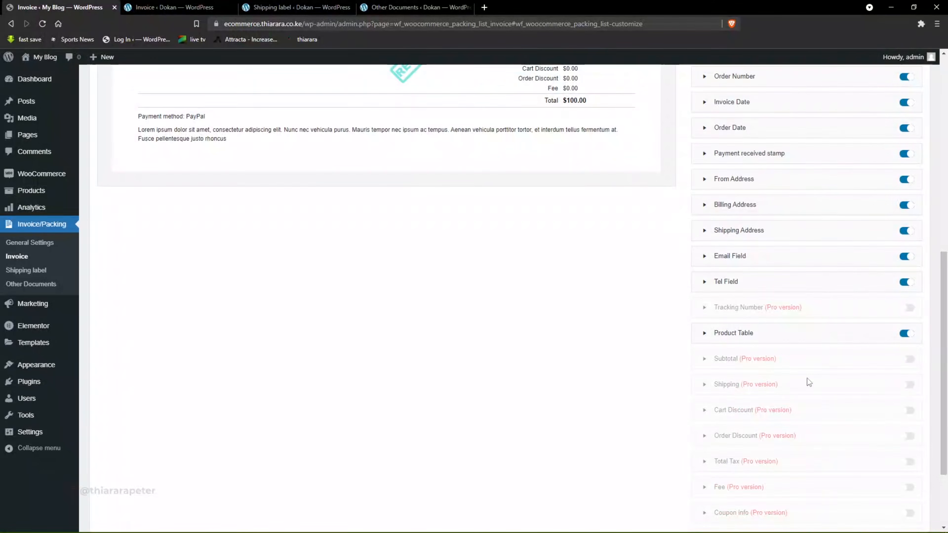
{"action": "scroll", "coordinate": [761, 418], "scroll_direction": "up", "scroll_amount": 5}
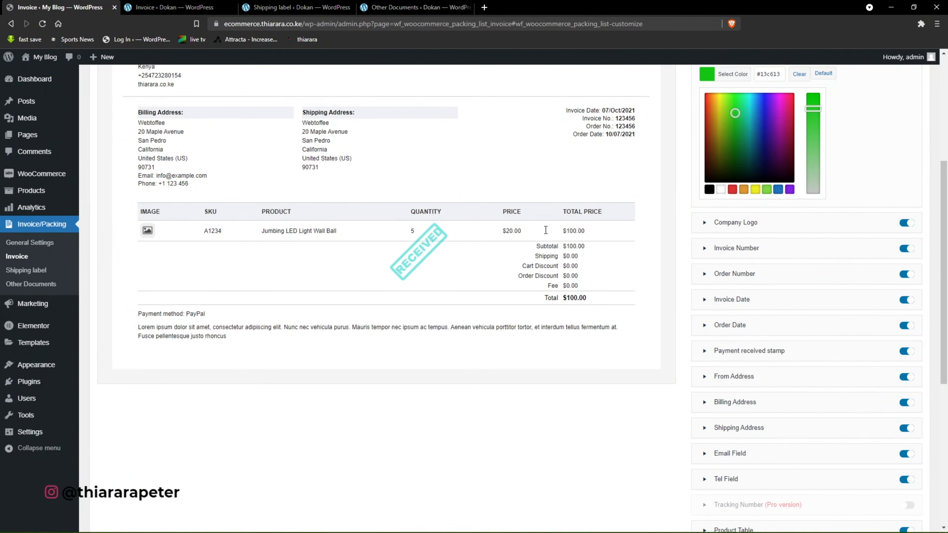
{"action": "scroll", "coordinate": [523, 329], "scroll_direction": "up", "scroll_amount": 5}
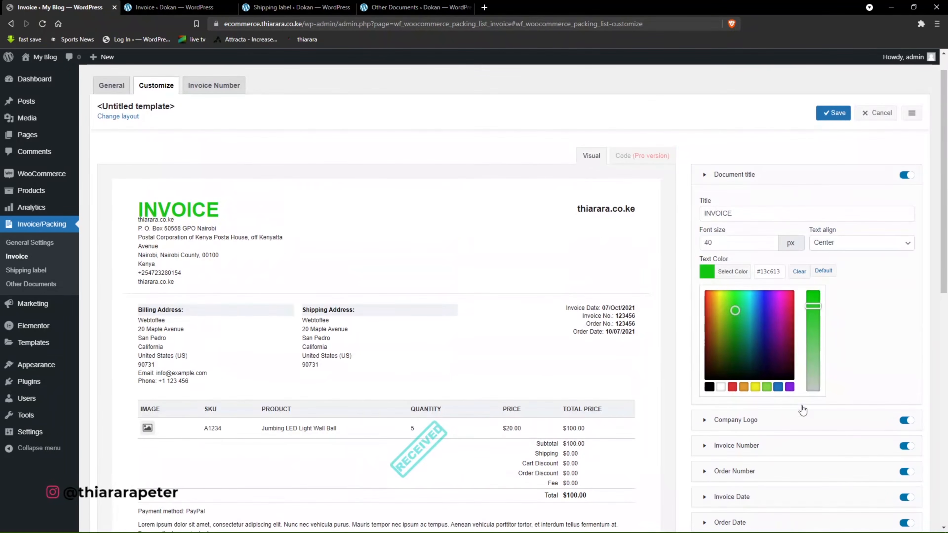
Try hiding the invoice number on the invoice template, and turn it back on.
{"action": "scroll", "coordinate": [809, 440], "scroll_direction": "down", "scroll_amount": 1}
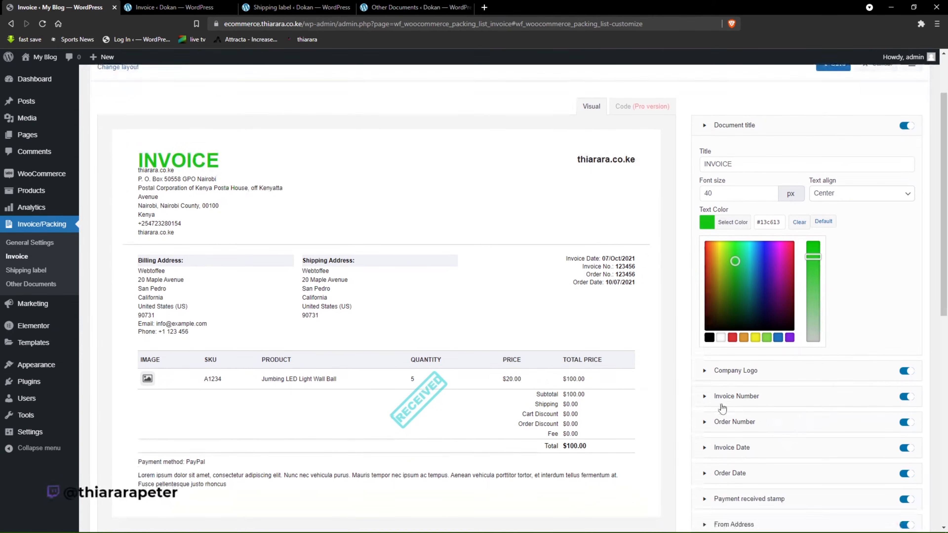
{"action": "left_click", "coordinate": [909, 399]}
{"action": "left_click", "coordinate": [907, 397]}
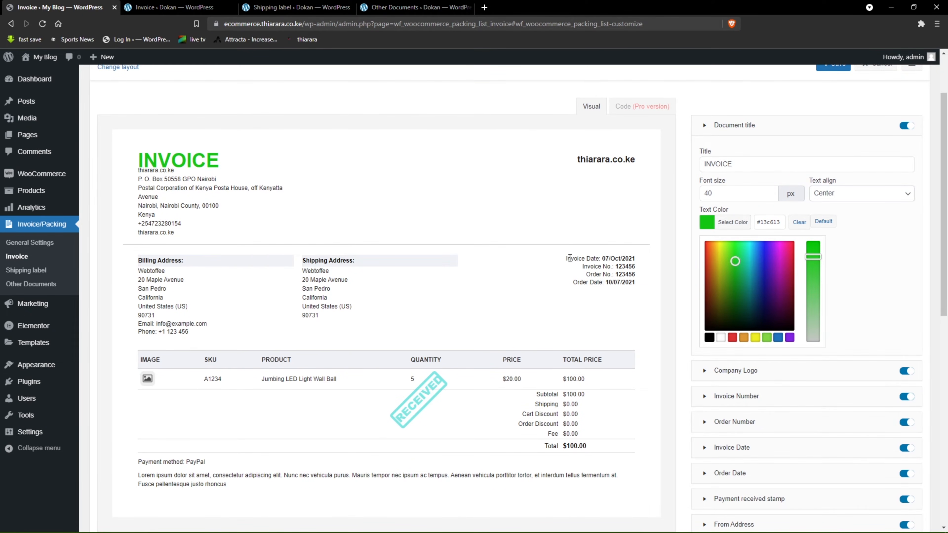
Set the invoice number's text color to bright red #dd0000.
{"action": "scroll", "coordinate": [756, 446], "scroll_direction": "down", "scroll_amount": 1}
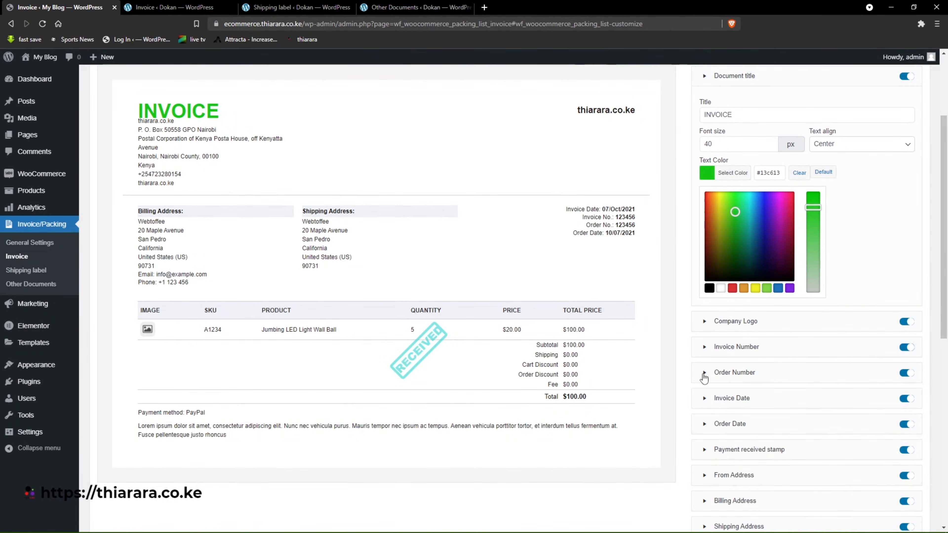
{"action": "left_click", "coordinate": [704, 373]}
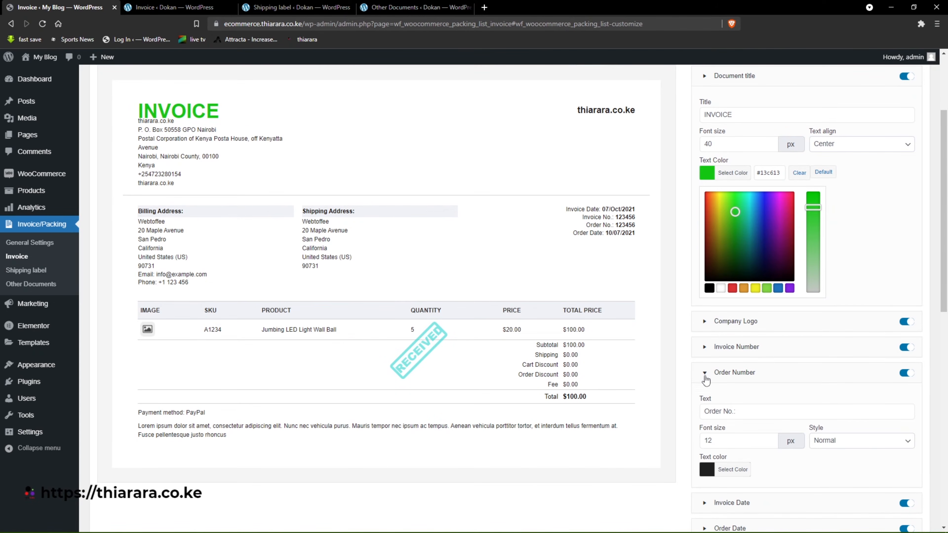
{"action": "left_click", "coordinate": [704, 374]}
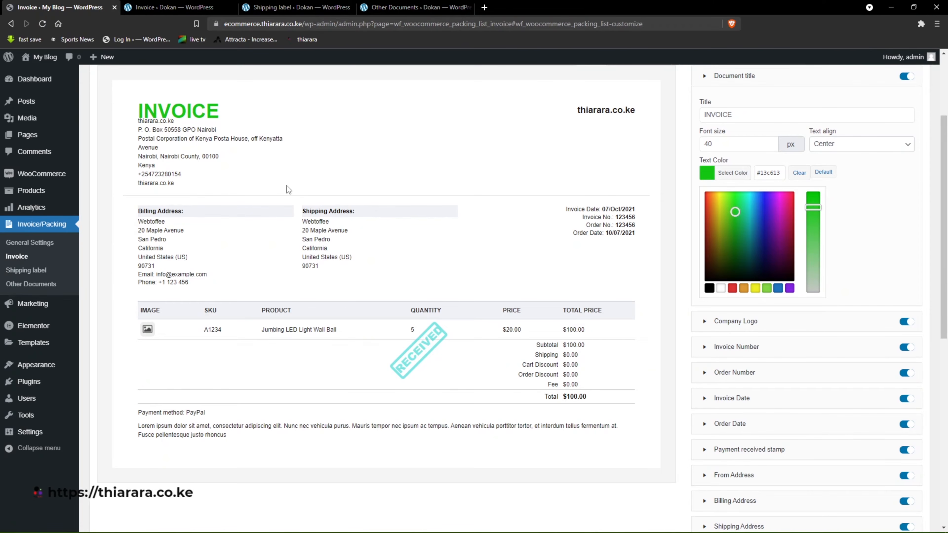
{"action": "left_click", "coordinate": [706, 349]}
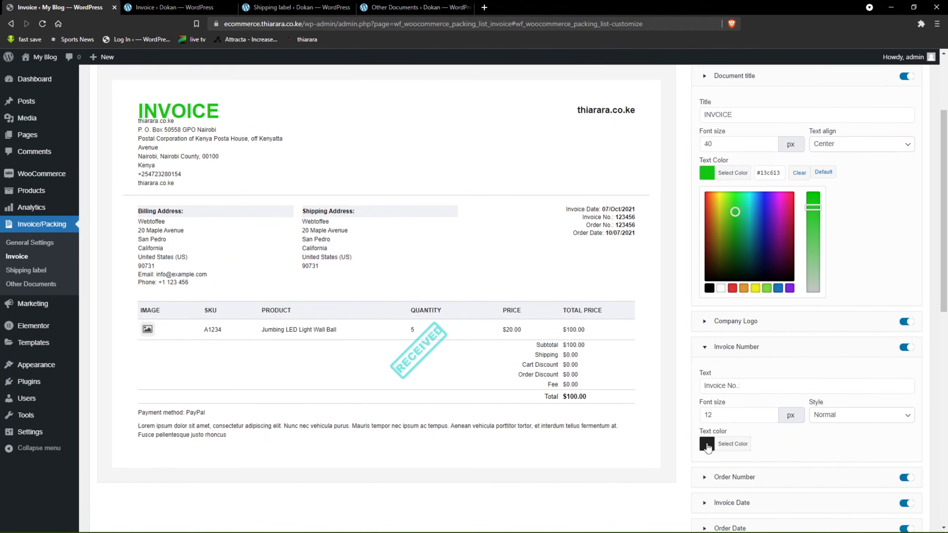
{"action": "left_click", "coordinate": [722, 444]}
{"action": "left_click", "coordinate": [732, 444]}
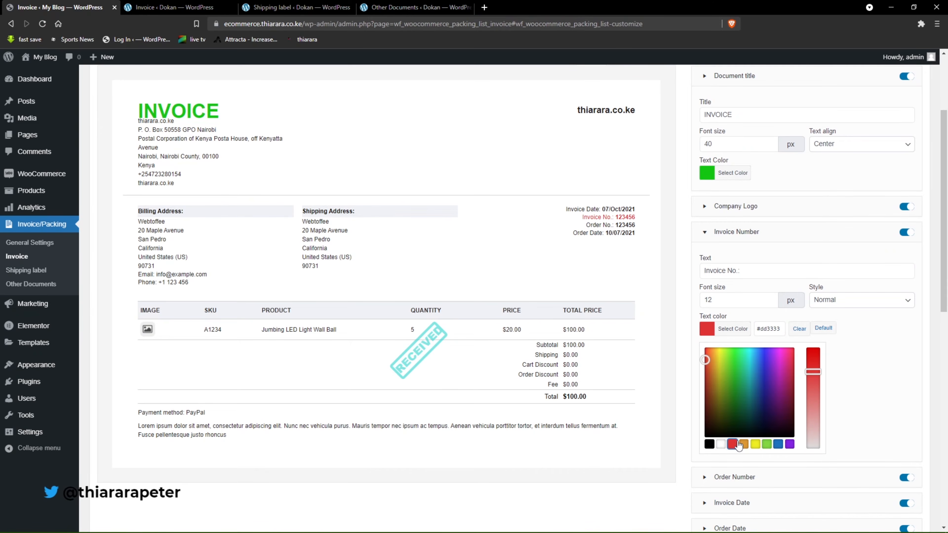
{"action": "left_click_drag", "start_coordinate": [816, 371], "coordinate": [813, 348]}
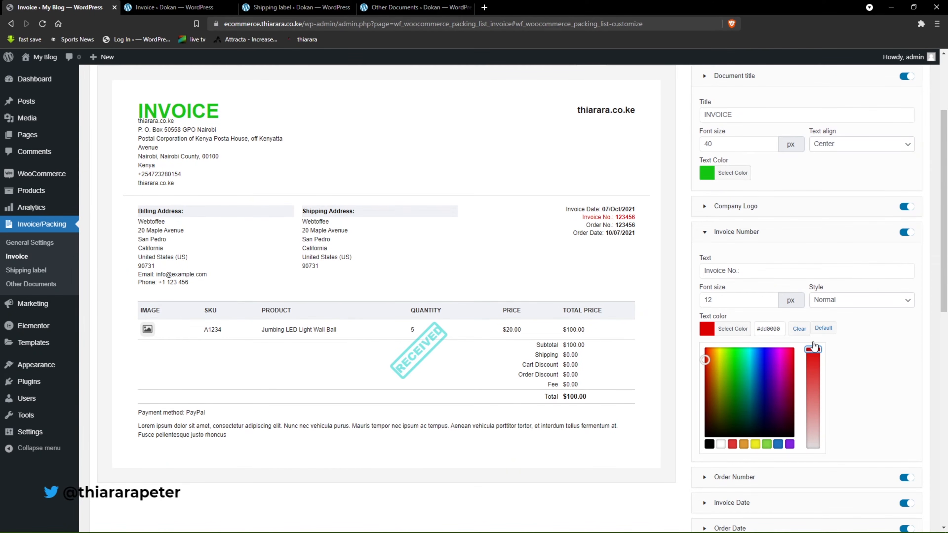
{"action": "left_click", "coordinate": [861, 371]}
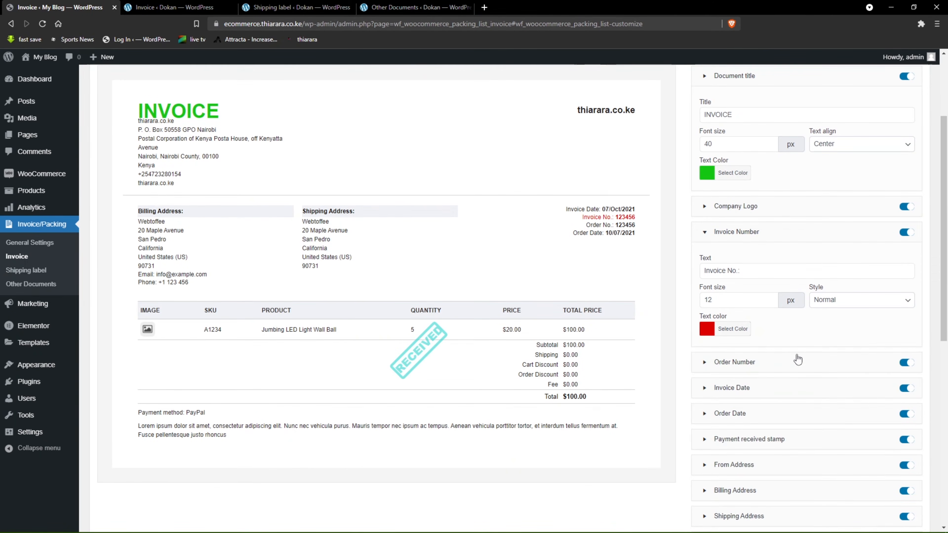
Set the order date's text color to red #dd3333 and check it in the invoice preview.
{"action": "left_click", "coordinate": [704, 414]}
{"action": "scroll", "coordinate": [720, 474], "scroll_direction": "down", "scroll_amount": 4}
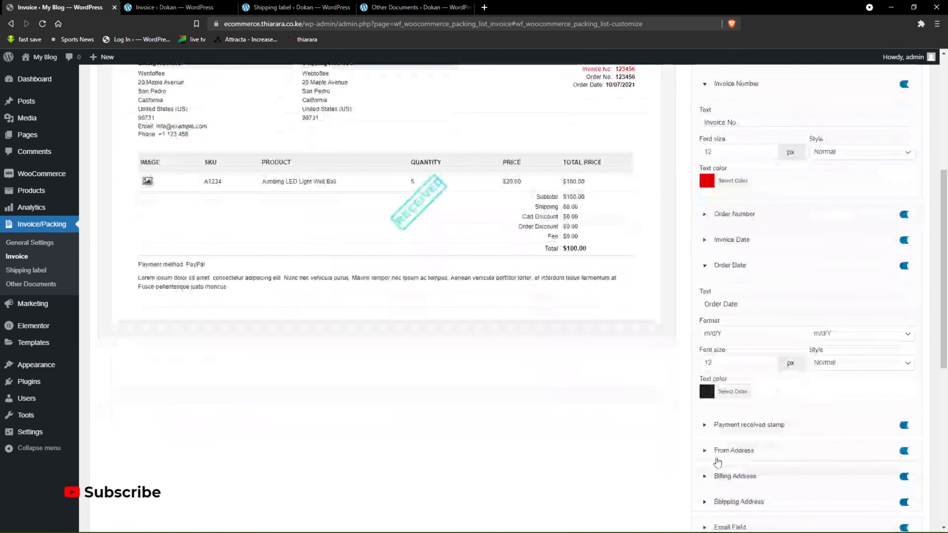
{"action": "left_click", "coordinate": [706, 391]}
{"action": "left_click", "coordinate": [736, 504]}
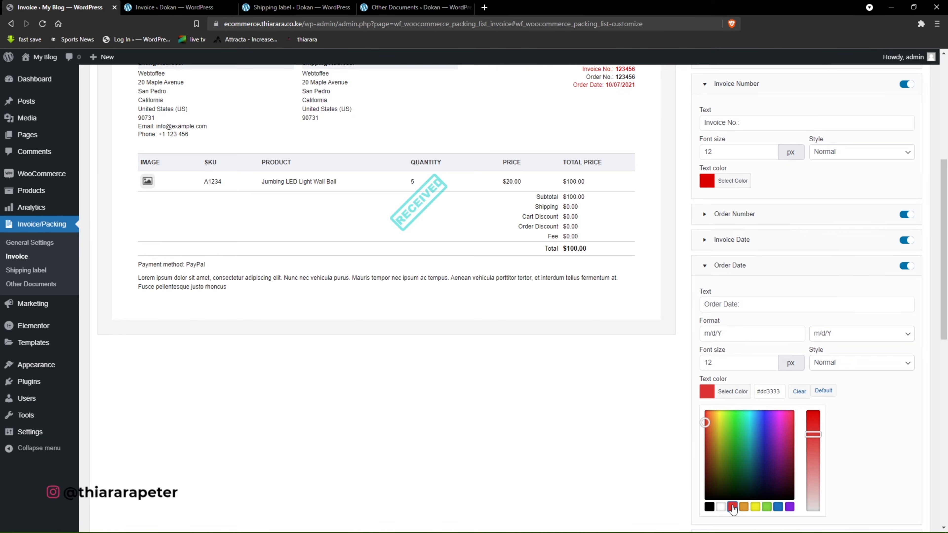
{"action": "scroll", "coordinate": [642, 446], "scroll_direction": "up", "scroll_amount": 3}
{"action": "scroll", "coordinate": [634, 430], "scroll_direction": "up", "scroll_amount": 3}
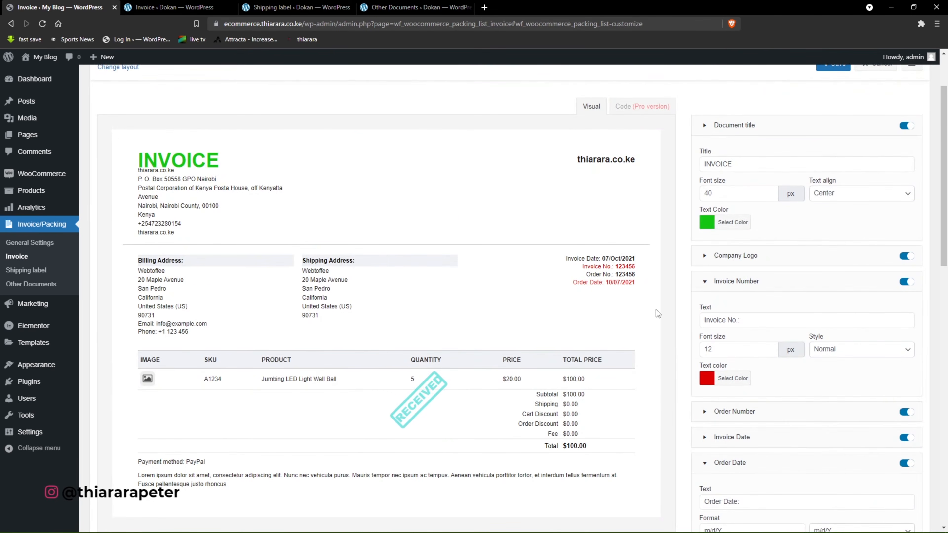
Set the order number's text color to the preset red, and collapse the invoice number, order number and order date options.
{"action": "scroll", "coordinate": [672, 336], "scroll_direction": "down", "scroll_amount": 1}
{"action": "scroll", "coordinate": [723, 398], "scroll_direction": "down", "scroll_amount": 1}
{"action": "scroll", "coordinate": [718, 318], "scroll_direction": "up", "scroll_amount": 1}
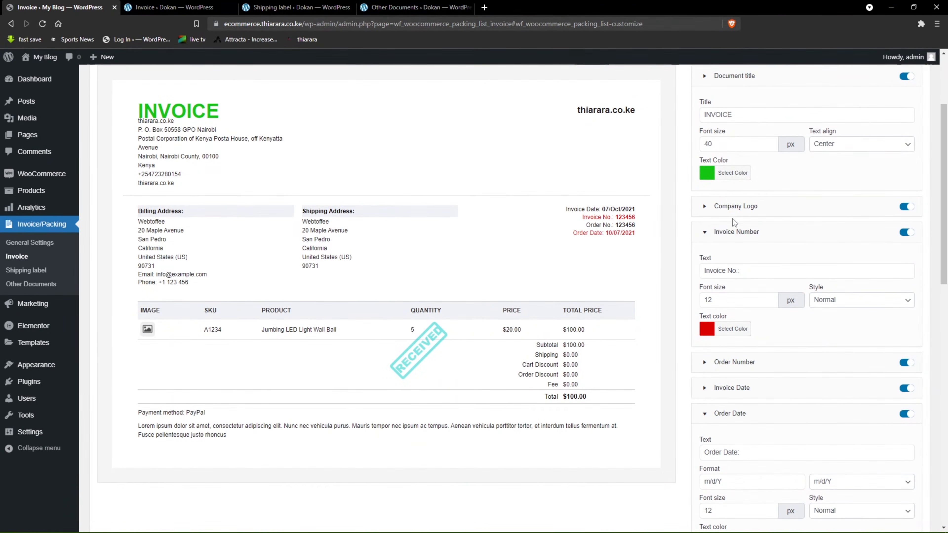
{"action": "left_click", "coordinate": [704, 233]}
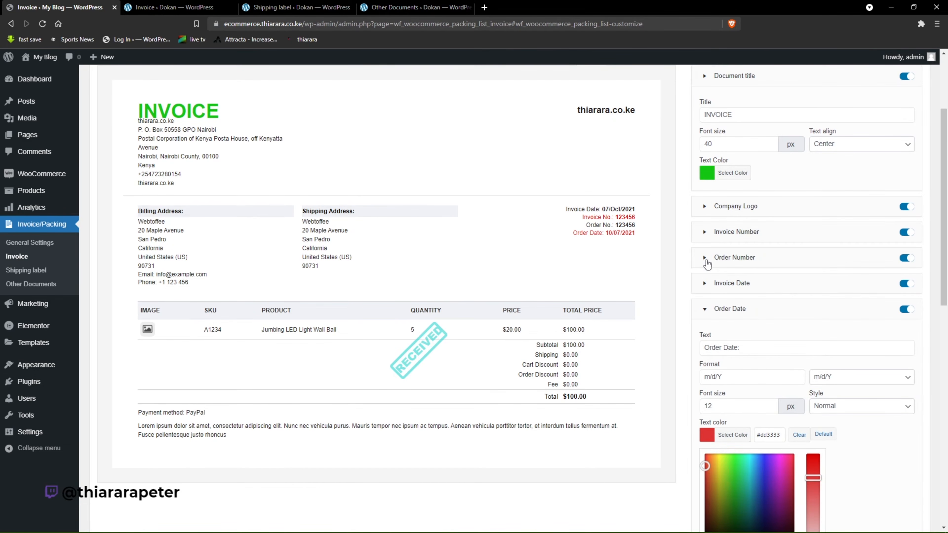
{"action": "left_click", "coordinate": [706, 260]}
{"action": "left_click", "coordinate": [732, 354]}
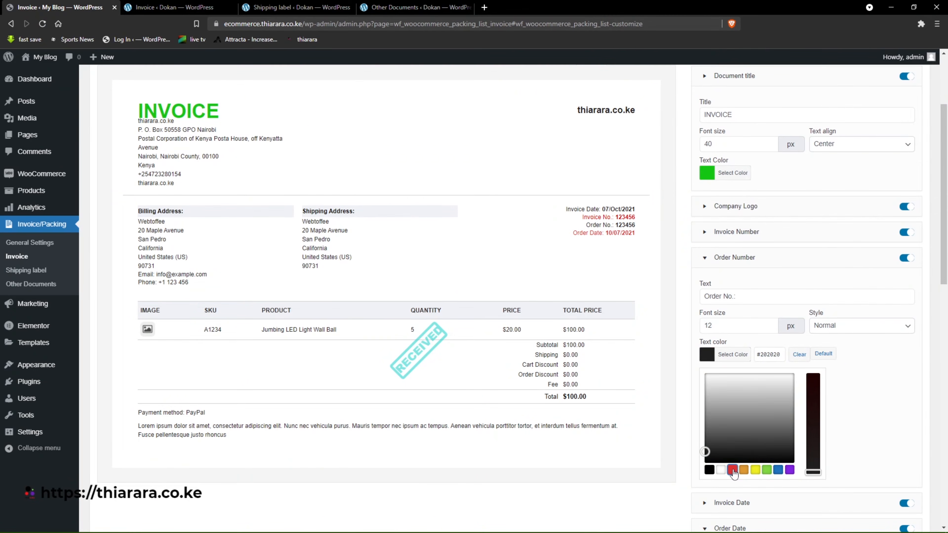
{"action": "left_click", "coordinate": [732, 470]}
{"action": "left_click", "coordinate": [707, 258]}
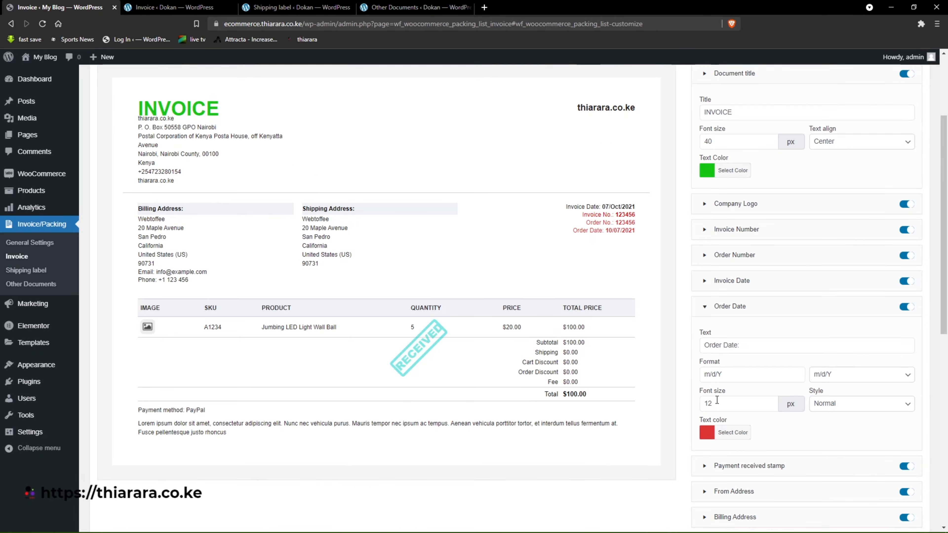
{"action": "scroll", "coordinate": [709, 299], "scroll_direction": "down", "scroll_amount": 3}
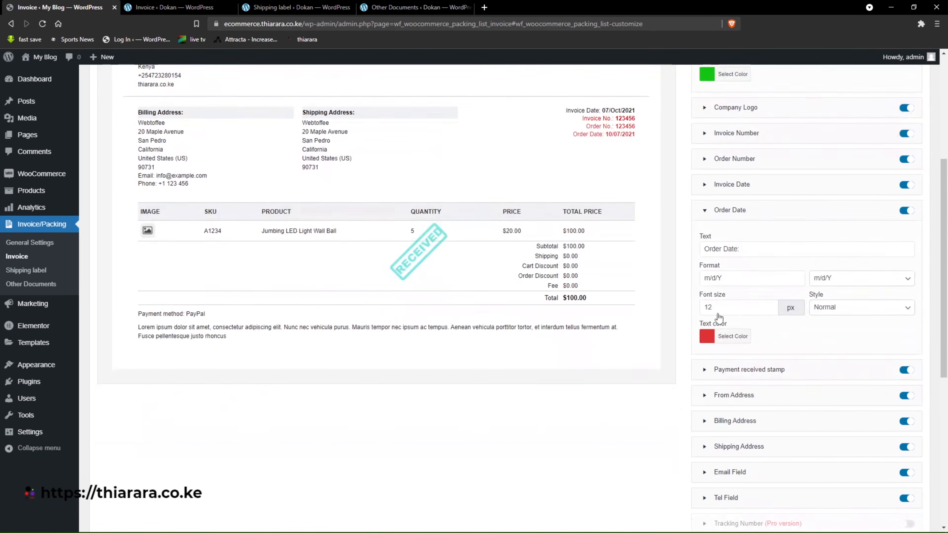
{"action": "left_click", "coordinate": [706, 212]}
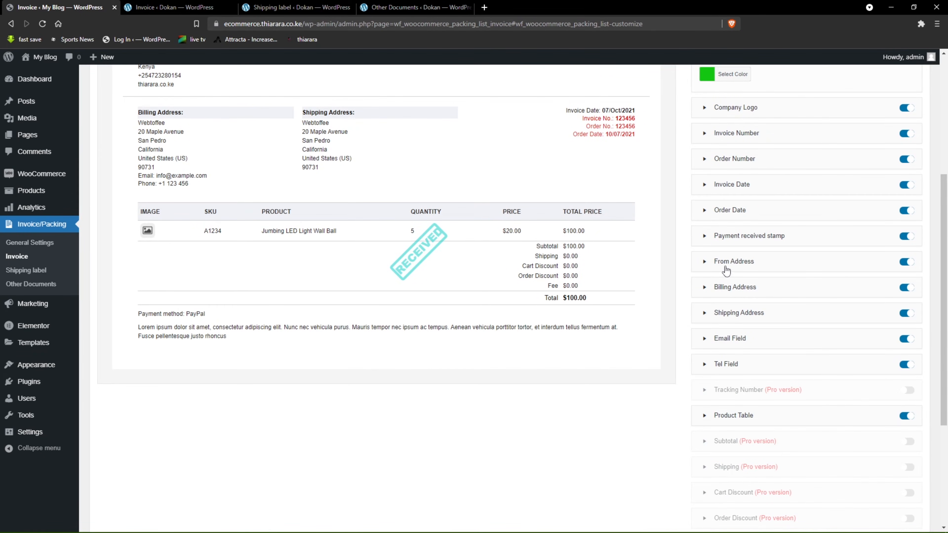
Try hiding the footer on the invoice template, and turn it back on.
{"action": "scroll", "coordinate": [253, 205], "scroll_direction": "up", "scroll_amount": 3}
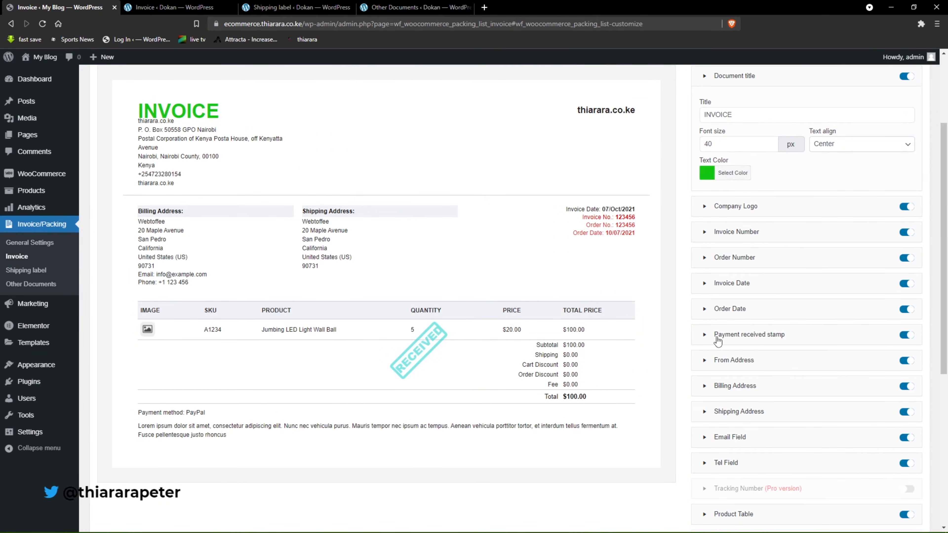
{"action": "scroll", "coordinate": [709, 332], "scroll_direction": "down", "scroll_amount": 2}
{"action": "scroll", "coordinate": [743, 338], "scroll_direction": "down", "scroll_amount": 2}
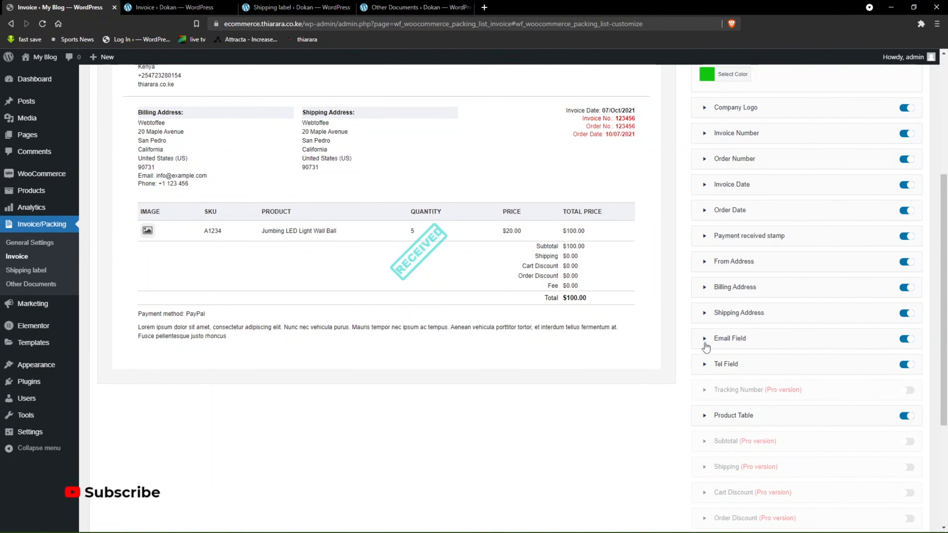
{"action": "scroll", "coordinate": [717, 345], "scroll_direction": "down", "scroll_amount": 3}
{"action": "scroll", "coordinate": [750, 346], "scroll_direction": "down", "scroll_amount": 3}
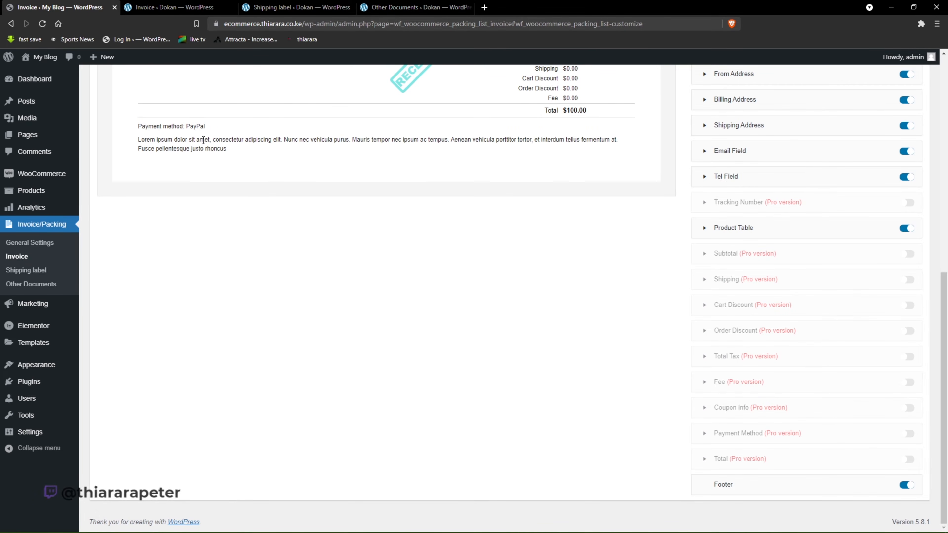
{"action": "left_click", "coordinate": [907, 485]}
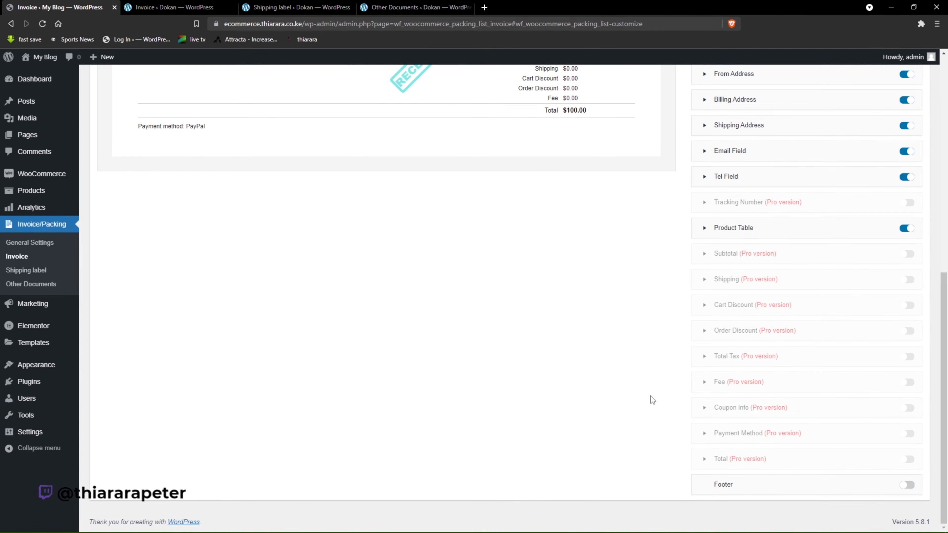
{"action": "left_click", "coordinate": [907, 485]}
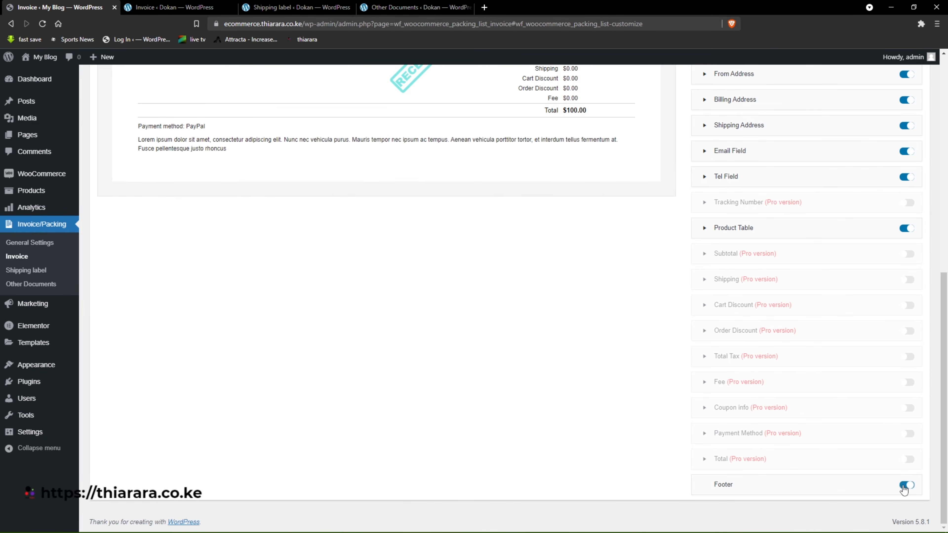
Save the customized invoice layout as a new template named "test 1".
{"action": "scroll", "coordinate": [448, 306], "scroll_direction": "up", "scroll_amount": 3}
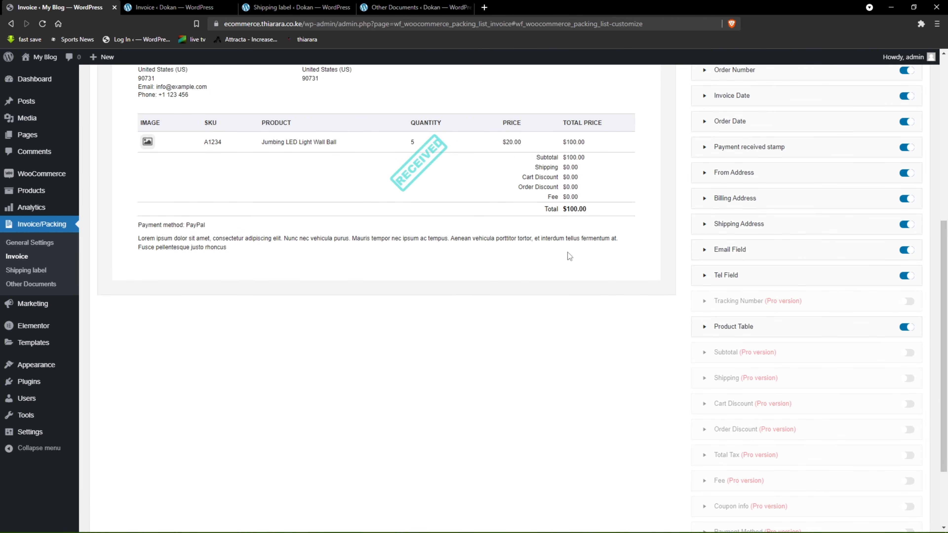
{"action": "scroll", "coordinate": [569, 257], "scroll_direction": "up", "scroll_amount": 6}
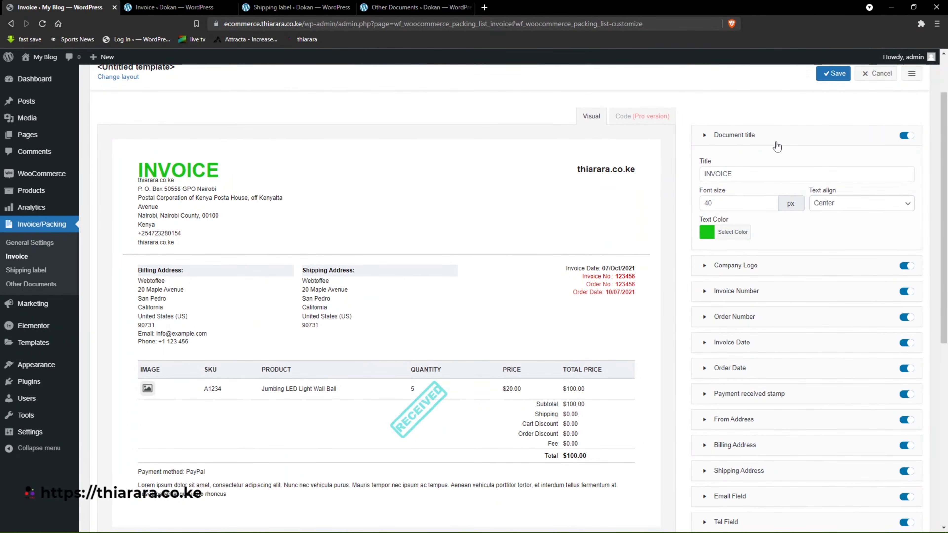
{"action": "scroll", "coordinate": [688, 217], "scroll_direction": "up", "scroll_amount": 2}
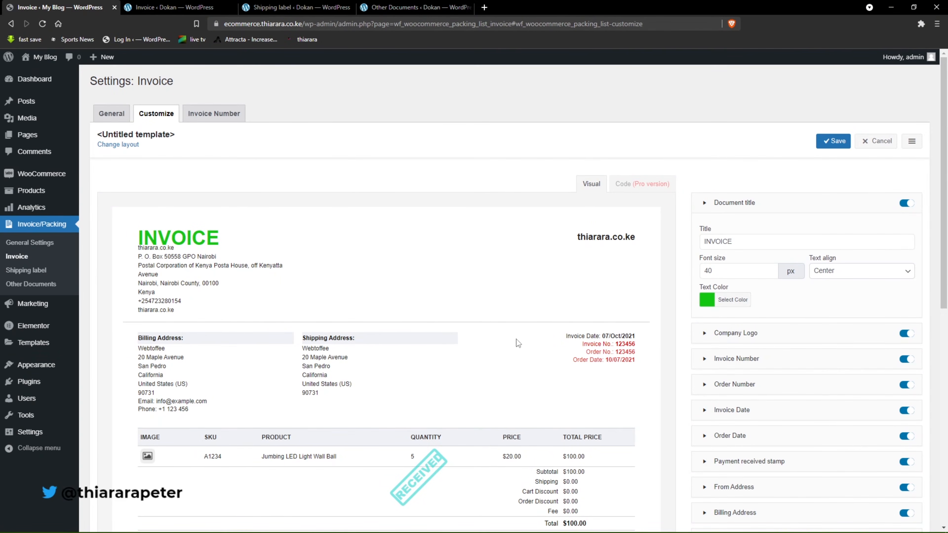
{"action": "left_click", "coordinate": [828, 149]}
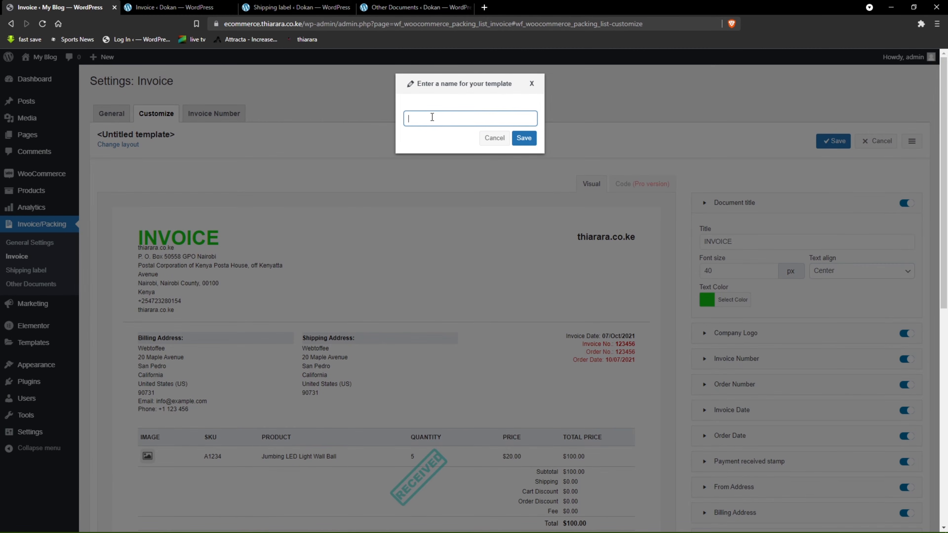
{"action": "left_click", "coordinate": [518, 137]}
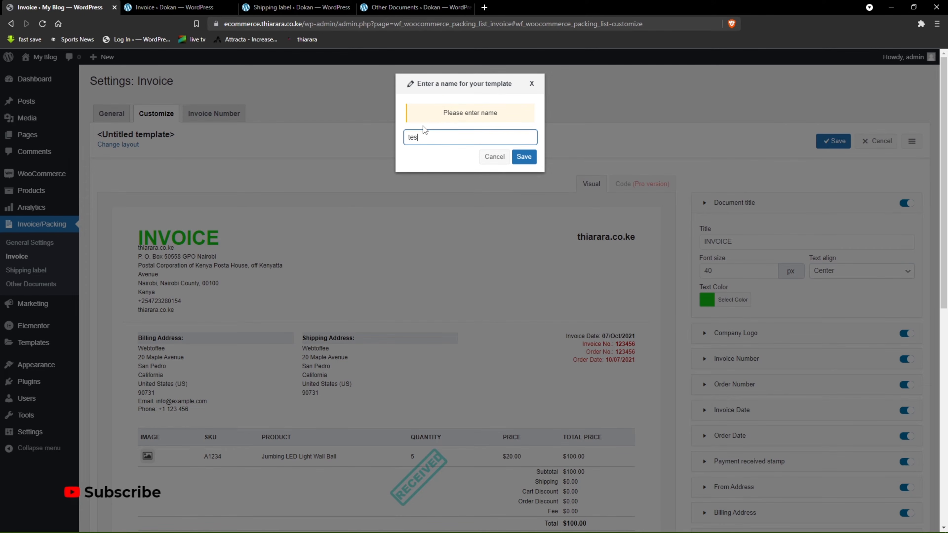
{"action": "type", "text": "test 1"}
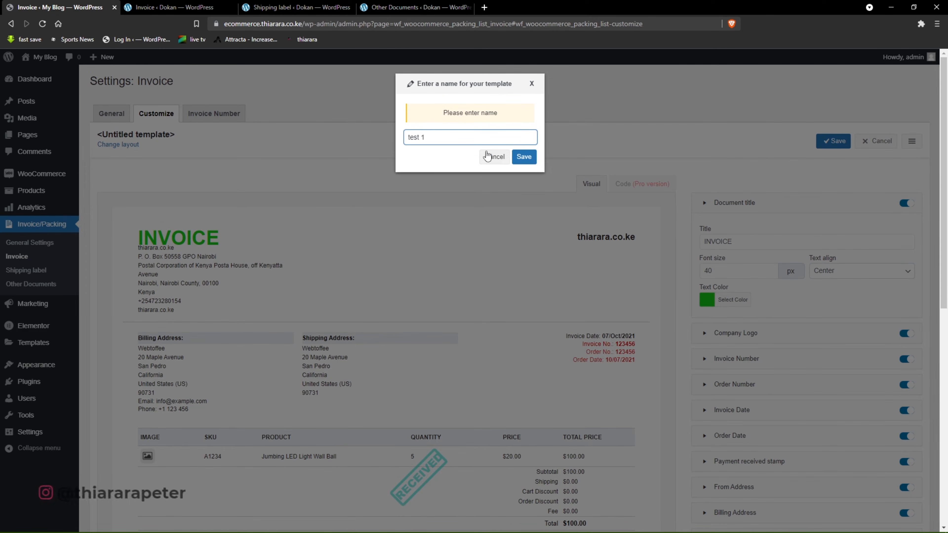
{"action": "left_click", "coordinate": [524, 157]}
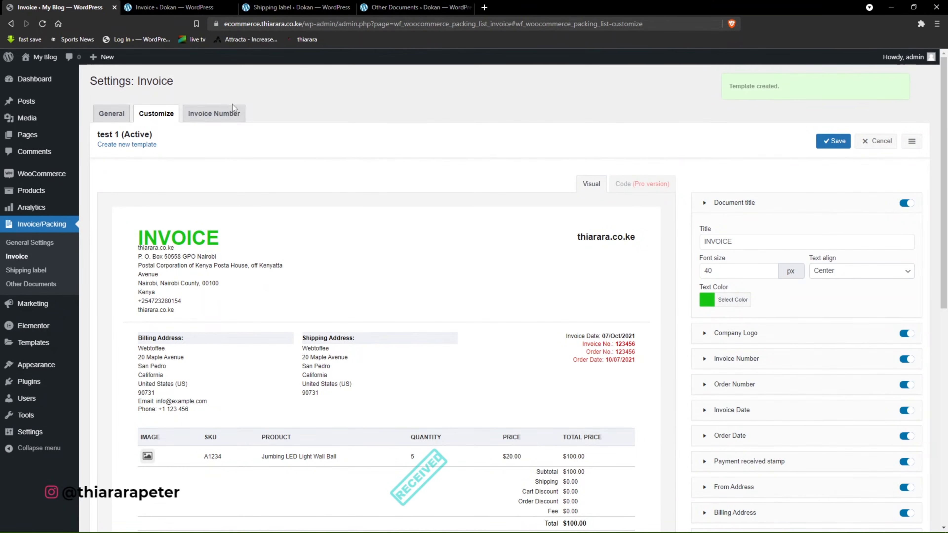
Set the invoice number format to [prefix][number] and choose No for using the order number as the invoice number.
{"action": "left_click", "coordinate": [210, 114]}
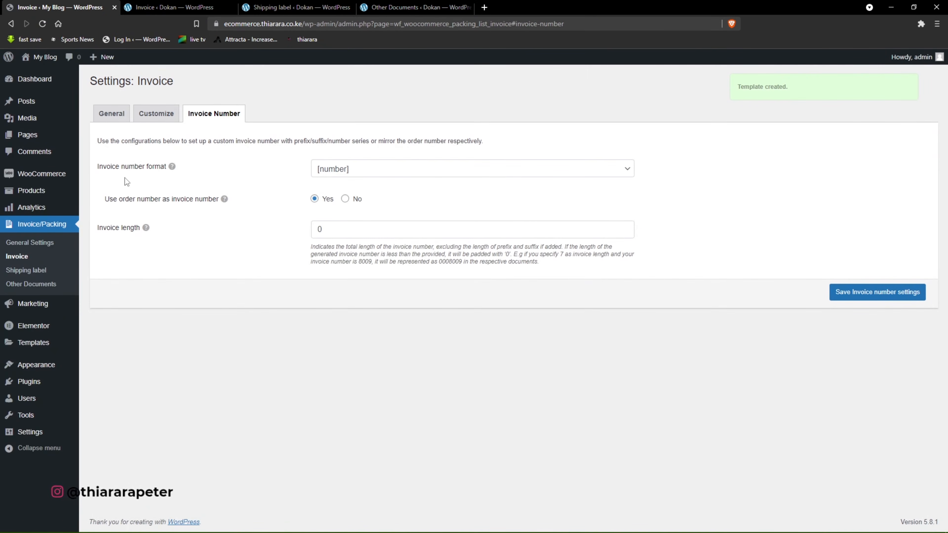
{"action": "left_click", "coordinate": [360, 174]}
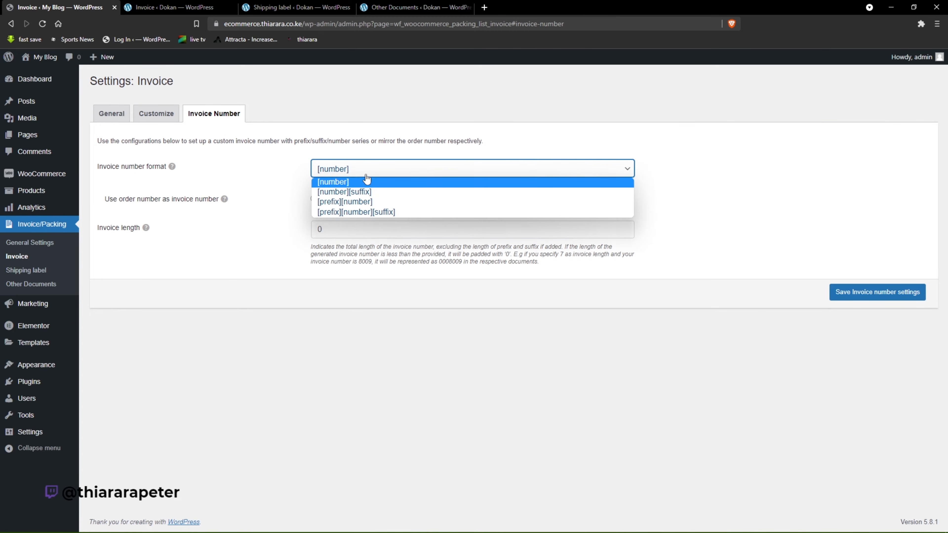
{"action": "left_click", "coordinate": [355, 180]}
{"action": "left_click", "coordinate": [355, 179]}
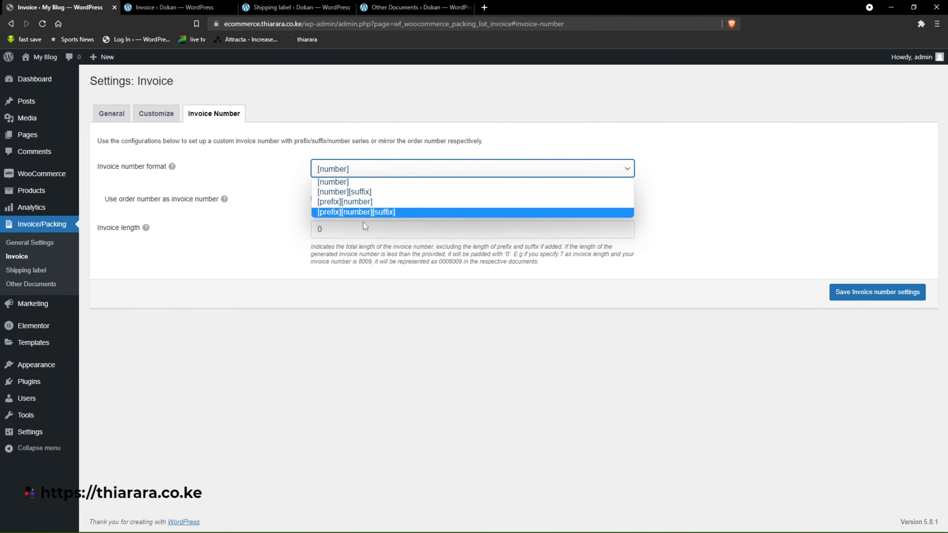
{"action": "left_click", "coordinate": [357, 202]}
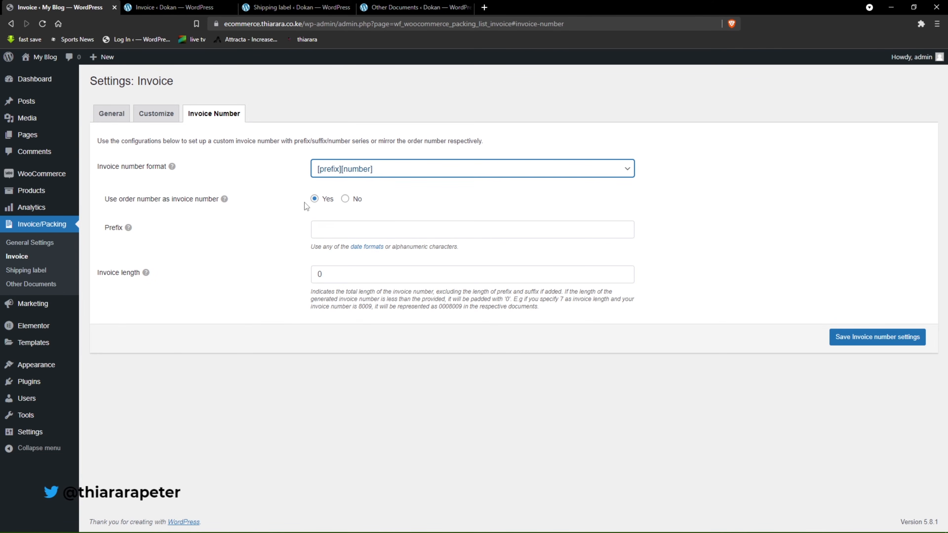
{"action": "left_click", "coordinate": [345, 198]}
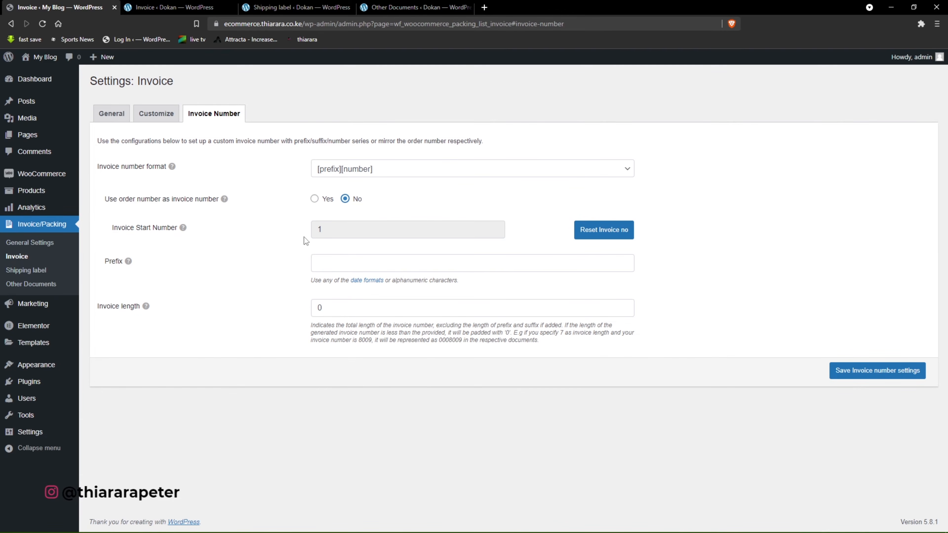
Set the invoice number prefix to "Inv- 000001" and the invoice length to 6.
{"action": "double_click", "coordinate": [321, 230]}
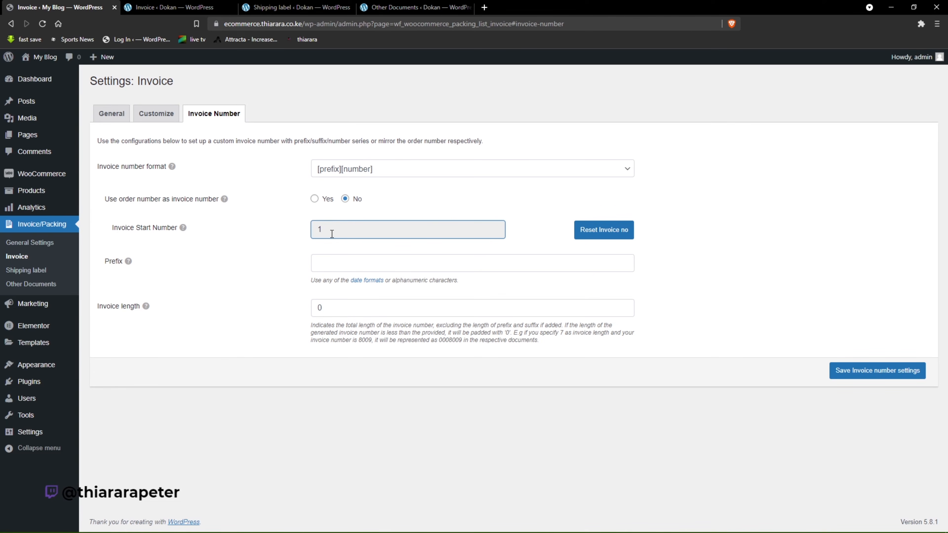
{"action": "left_click", "coordinate": [340, 264]}
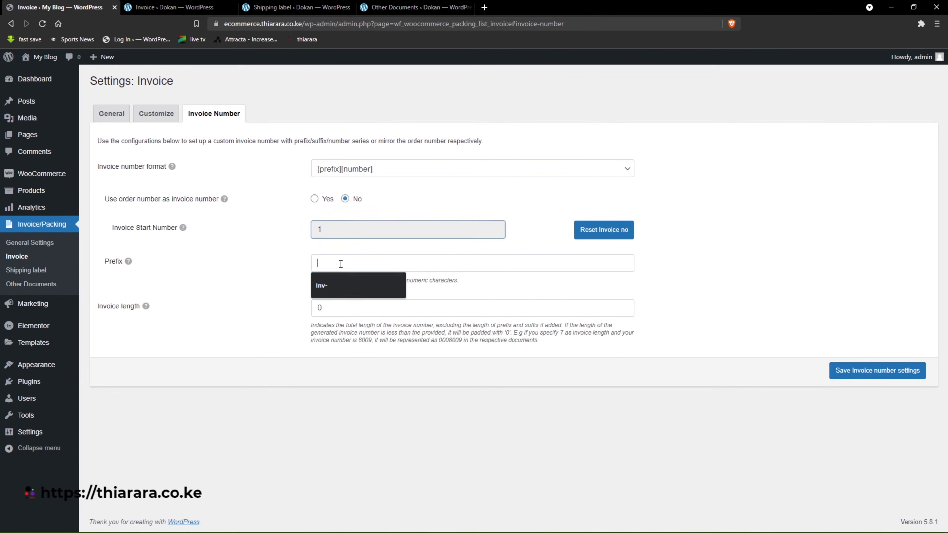
{"action": "left_click", "coordinate": [339, 279]}
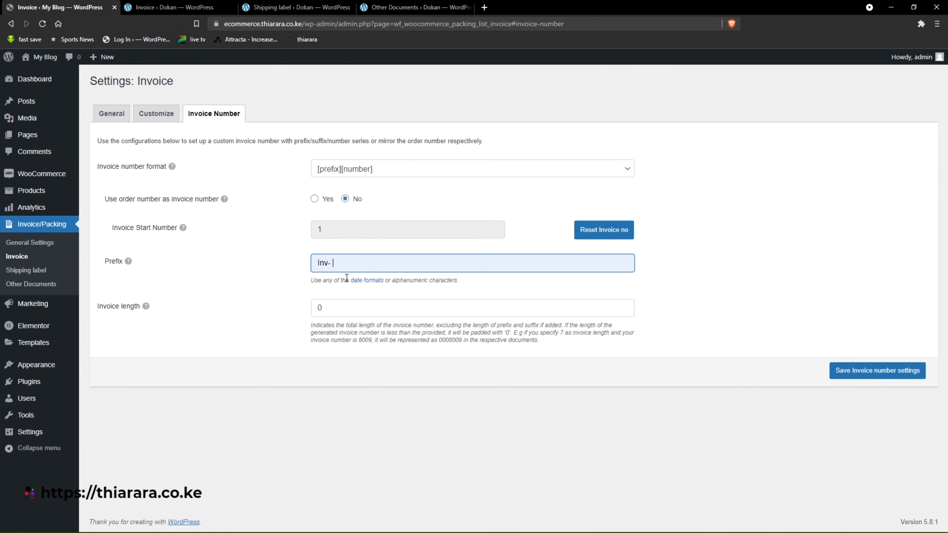
{"action": "key", "text": "Tab"}
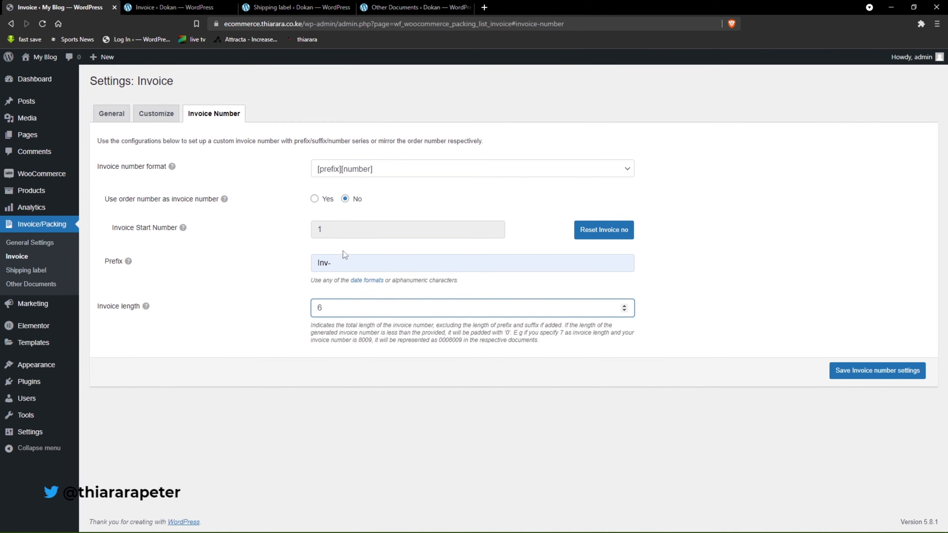
{"action": "left_click", "coordinate": [347, 262]}
{"action": "type", "text": "0"}
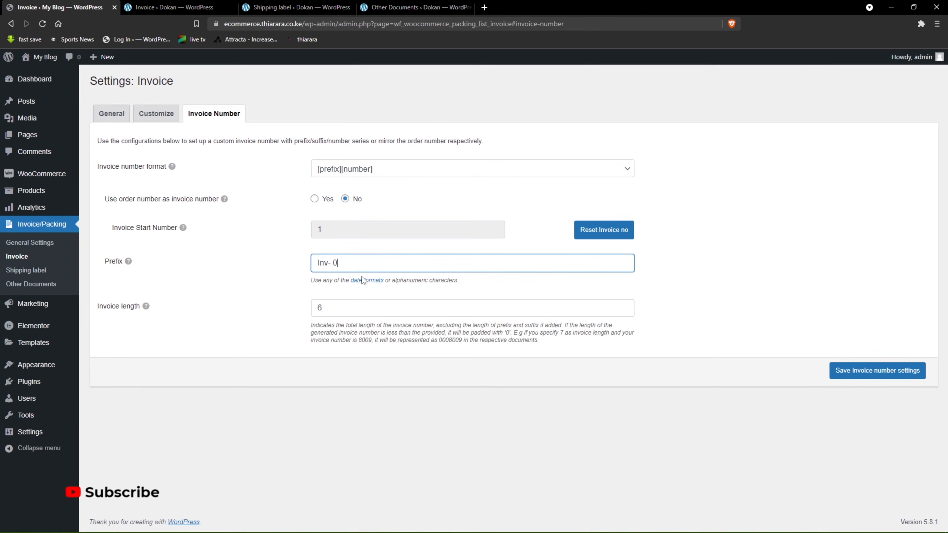
{"action": "type", "text": "0000"}
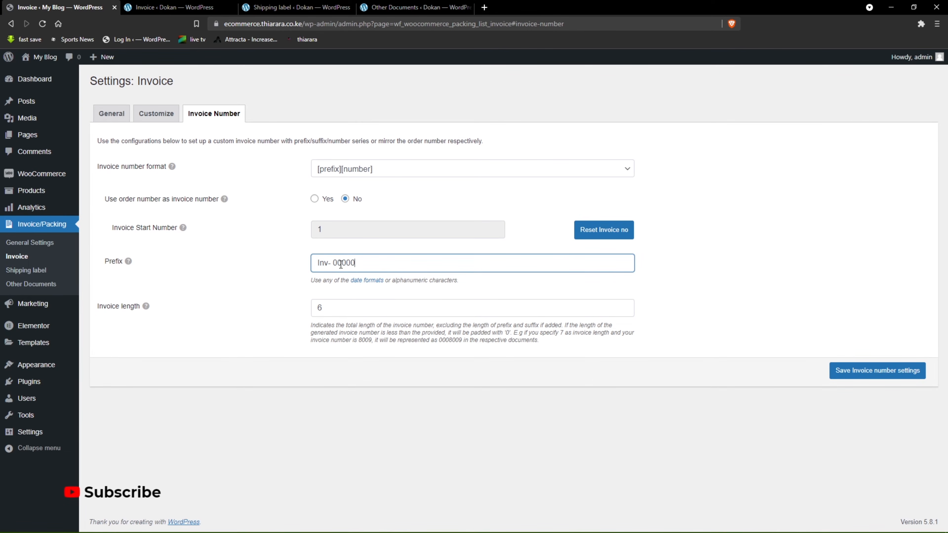
{"action": "type", "text": "1"}
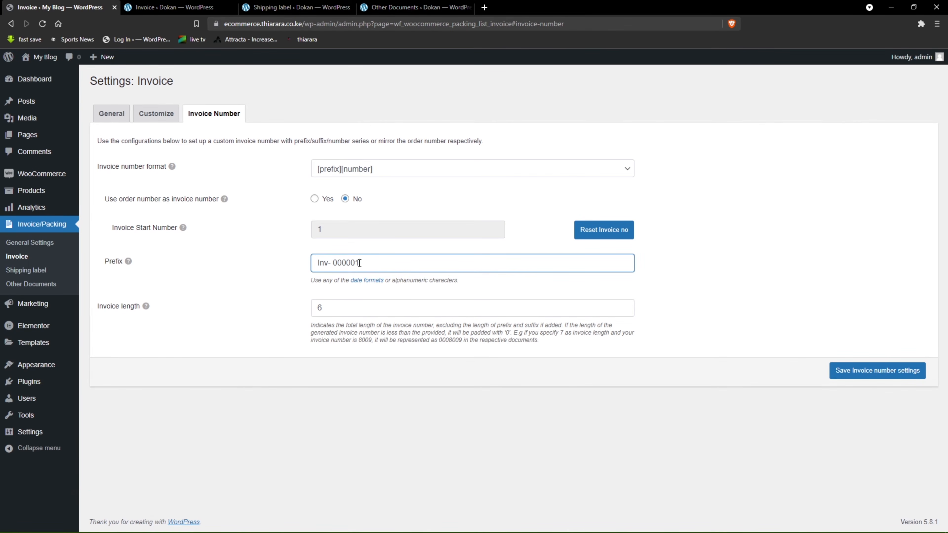
Reset the invoice start number, keeping it at 1, and save the invoice number settings.
{"action": "left_click", "coordinate": [596, 232]}
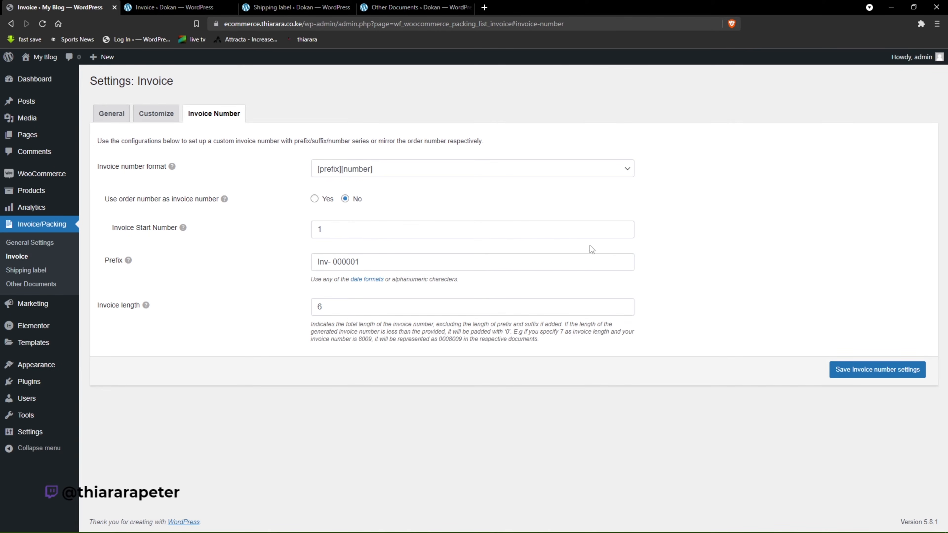
{"action": "left_click", "coordinate": [852, 366]}
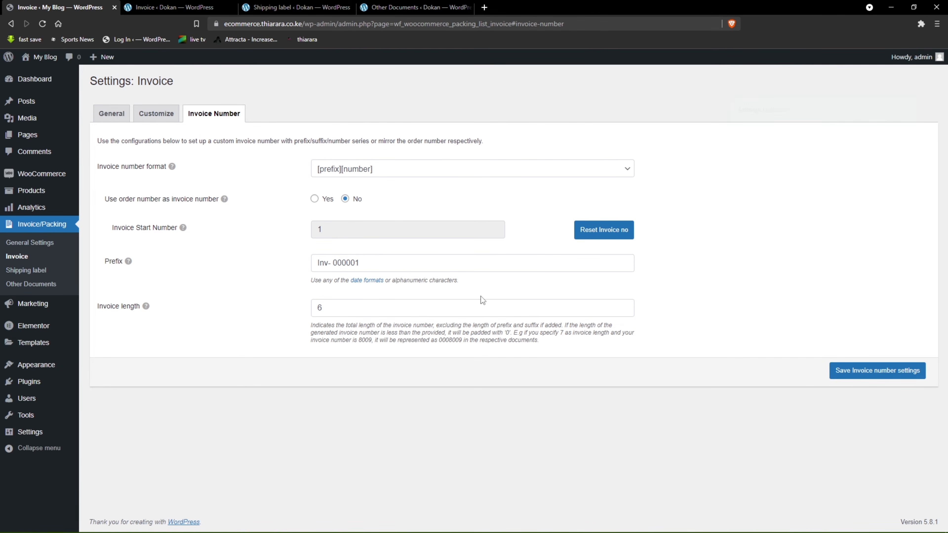
{"action": "left_click", "coordinate": [359, 263]}
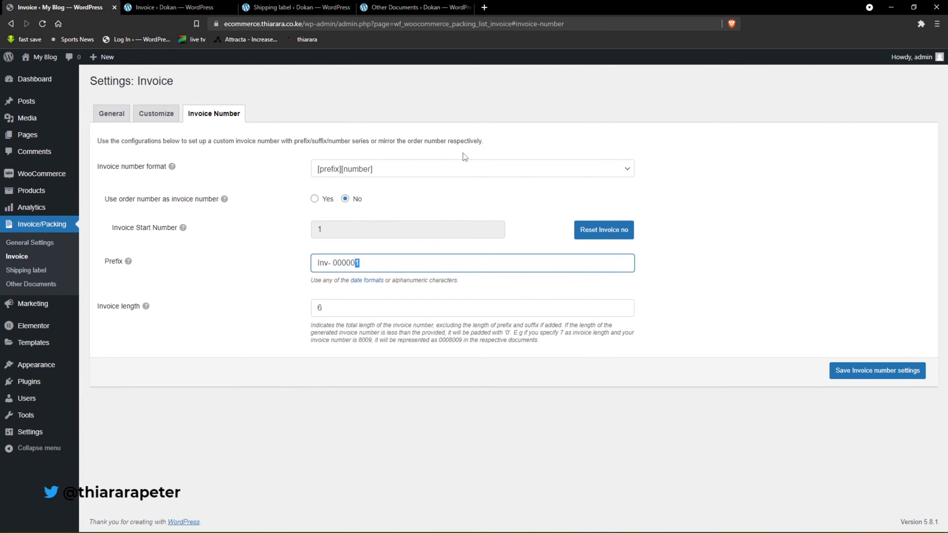
Update the shipping label settings with the label size at Full Page and the footer set to No.
{"action": "left_click", "coordinate": [25, 275]}
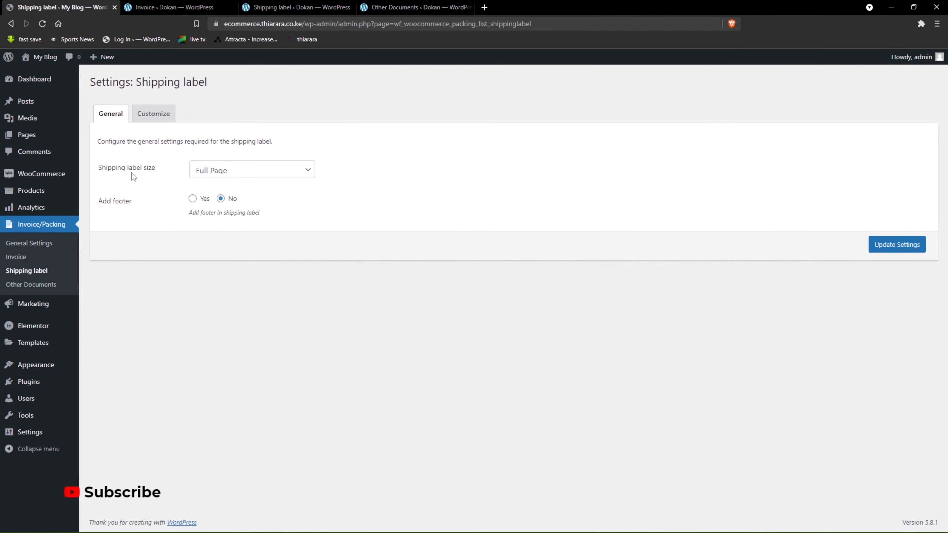
{"action": "left_click", "coordinate": [218, 171]}
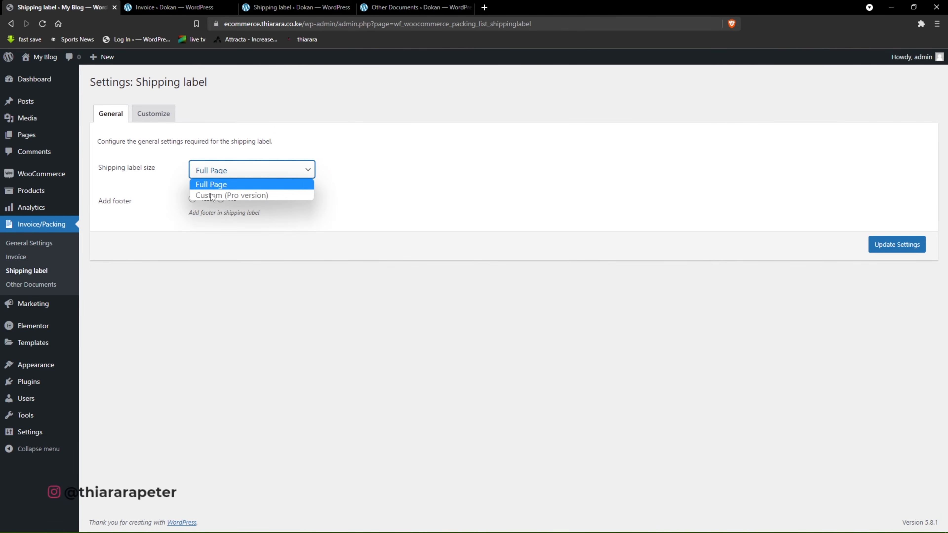
{"action": "left_click", "coordinate": [219, 184]}
{"action": "left_click", "coordinate": [239, 172]}
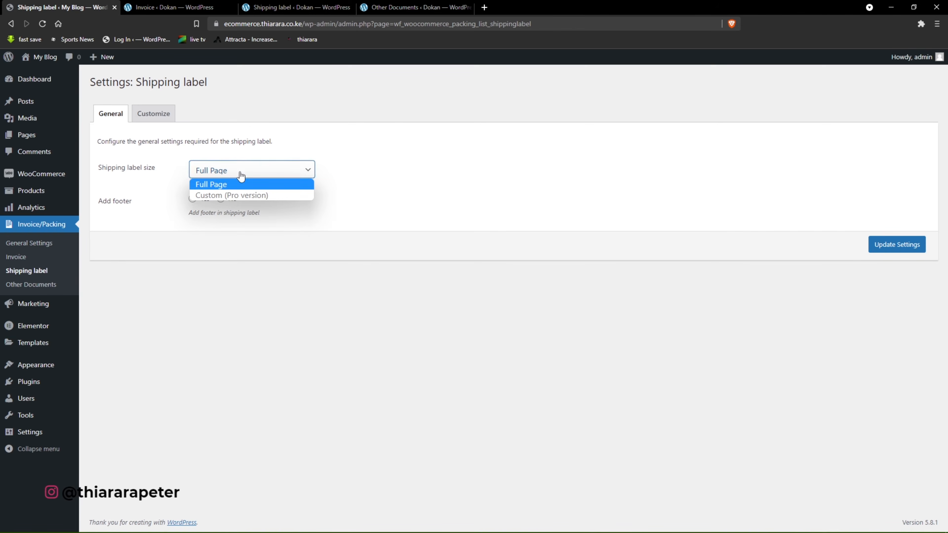
{"action": "left_click", "coordinate": [223, 237]}
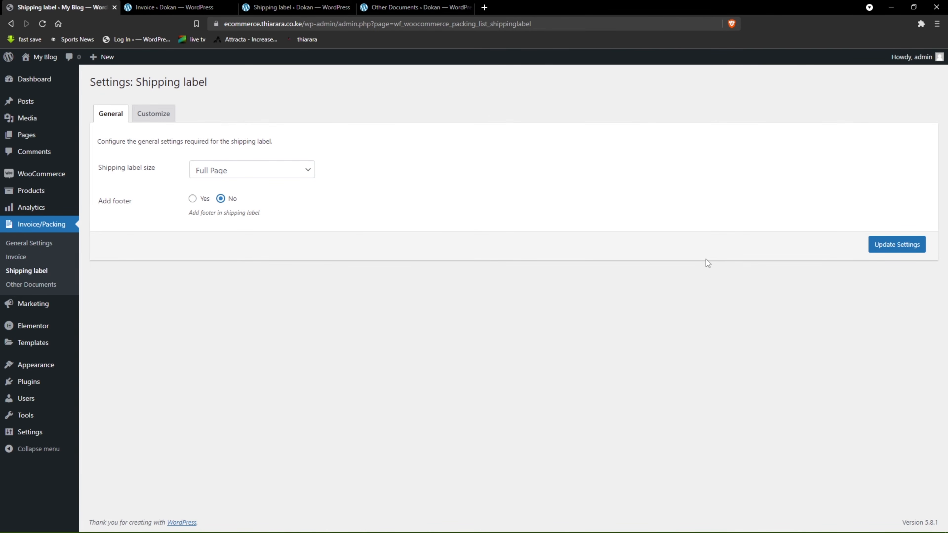
{"action": "left_click", "coordinate": [900, 246]}
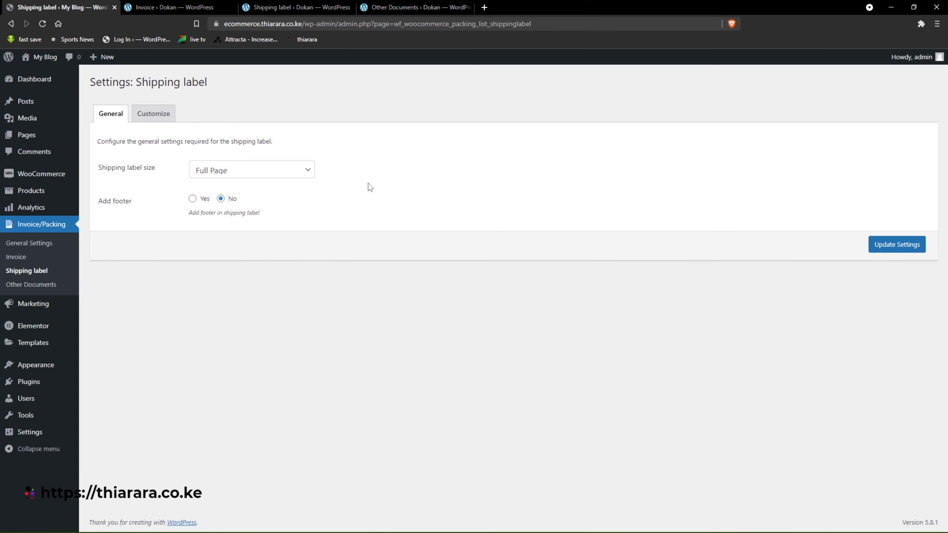
Check the footer on the demo site's shipping label and invoice, and enable the footer in My Blog's shipping label settings.
{"action": "left_click", "coordinate": [296, 7]}
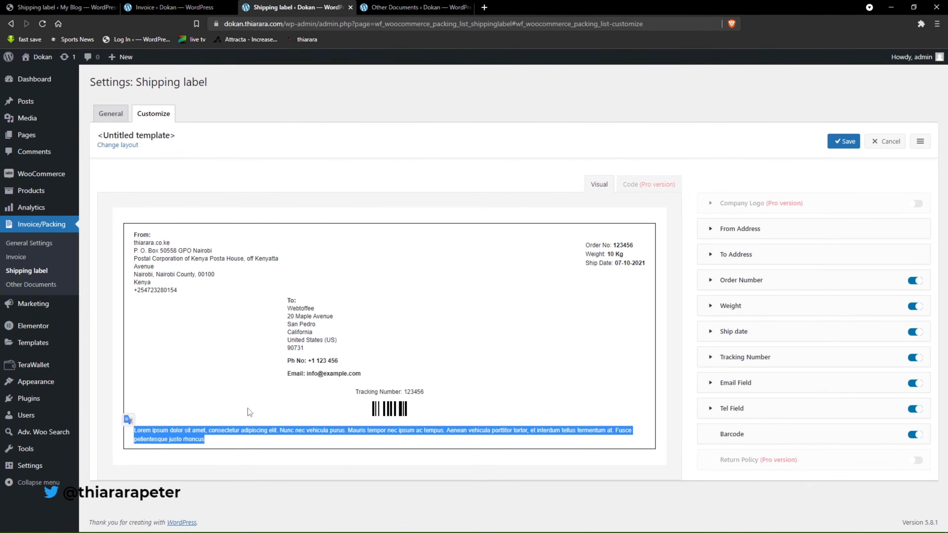
{"action": "left_click", "coordinate": [175, 7]}
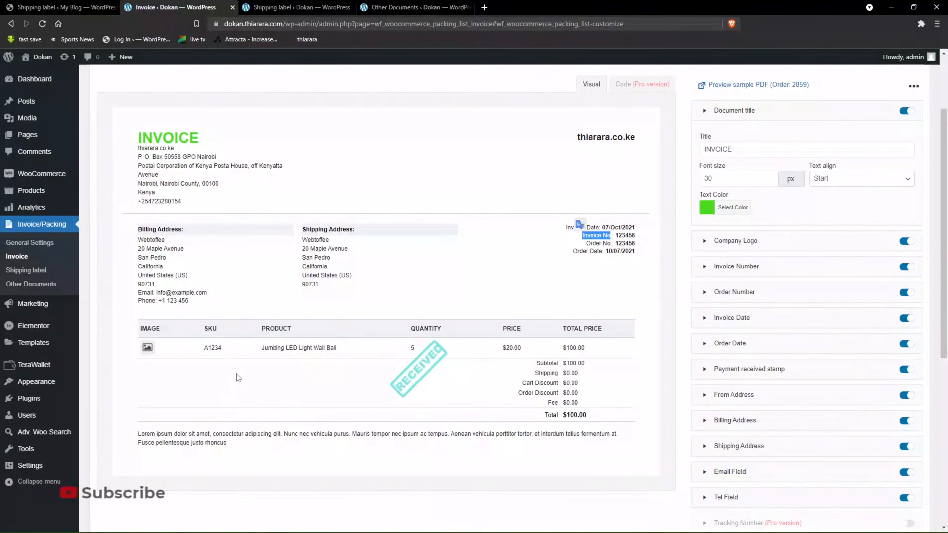
{"action": "left_click", "coordinate": [61, 7]}
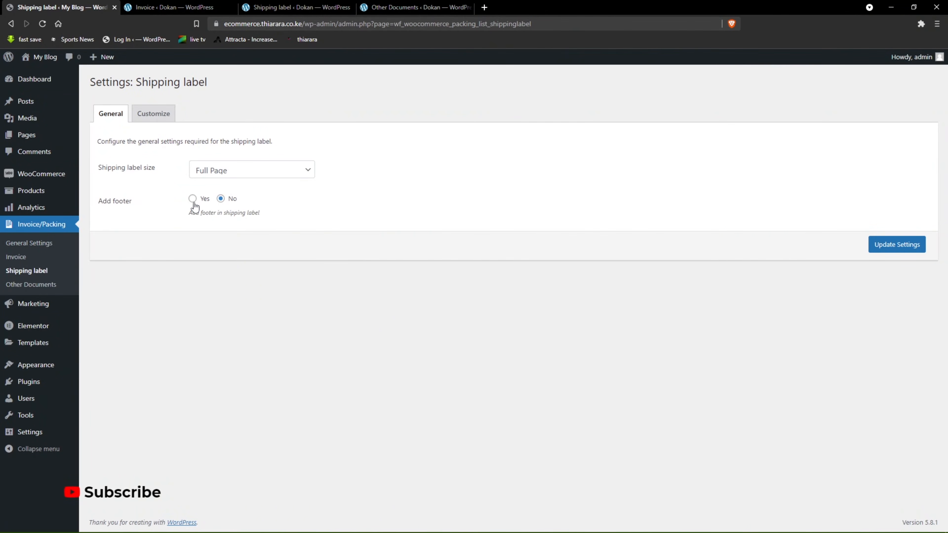
{"action": "left_click", "coordinate": [891, 245]}
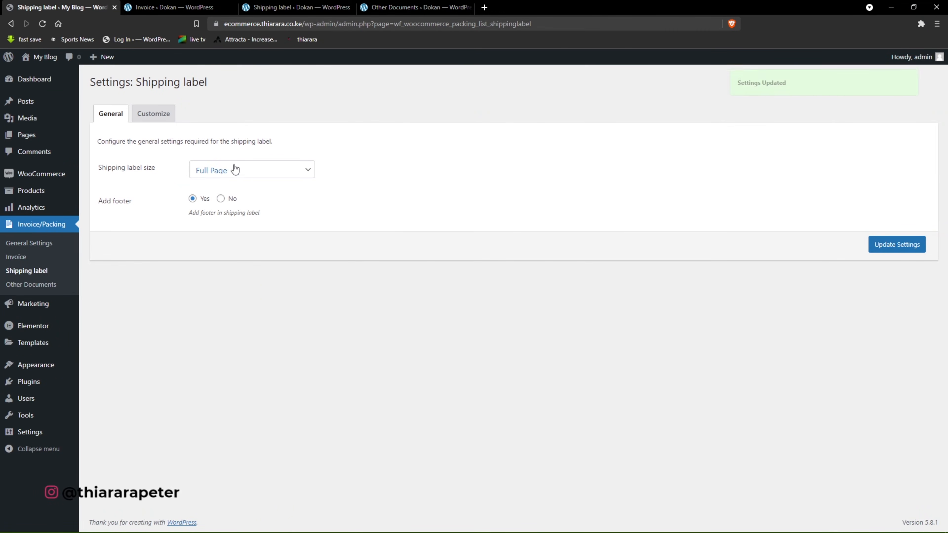
Check the layouts available for the shipping label template, and close the selection without changing the layout.
{"action": "left_click", "coordinate": [153, 113]}
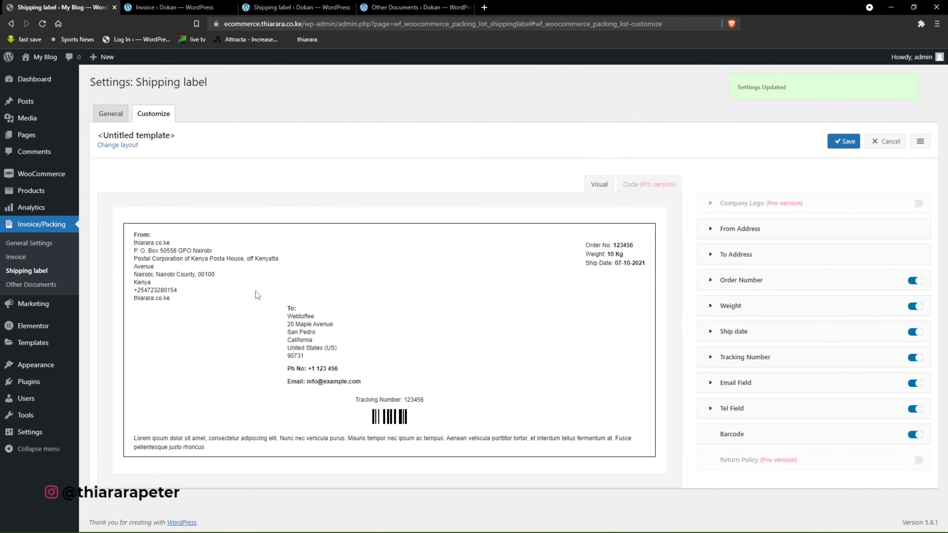
{"action": "left_click", "coordinate": [919, 142]}
{"action": "left_click", "coordinate": [902, 161]}
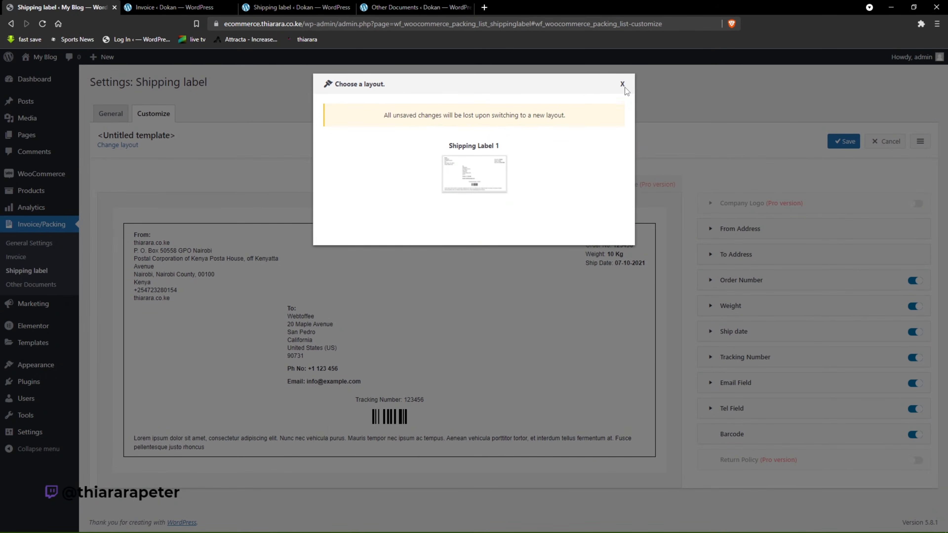
{"action": "left_click", "coordinate": [621, 85]}
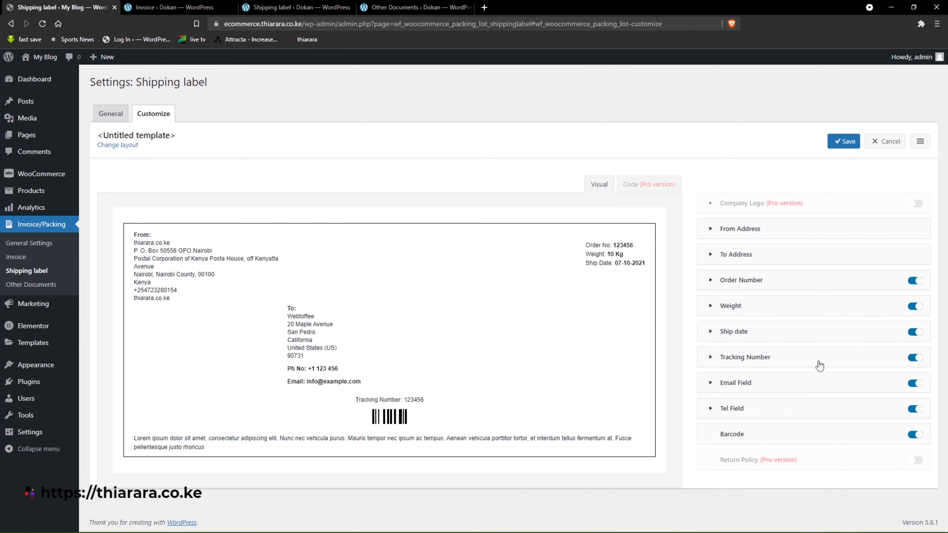
Open the Weight field's options in the shipping label template and examine the order number, weight and ship date in the preview.
{"action": "left_click", "coordinate": [705, 307]}
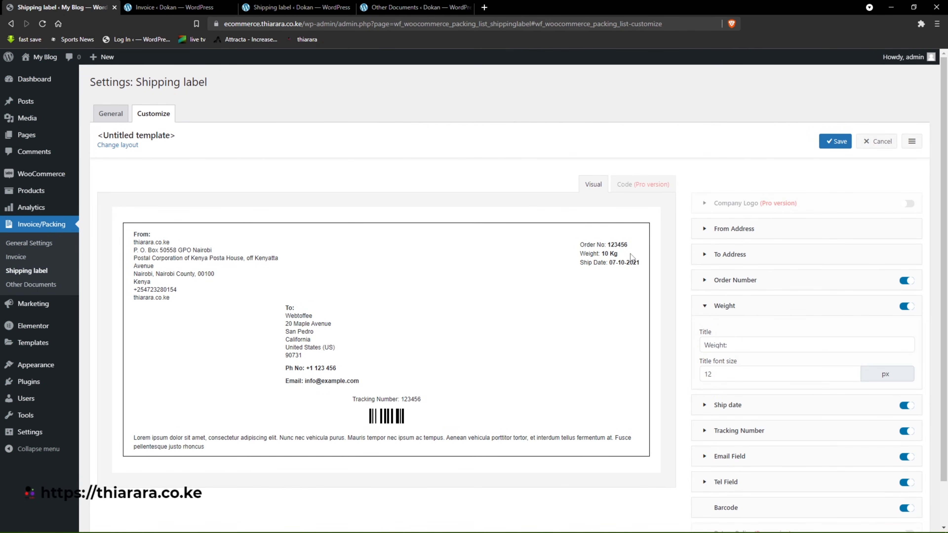
{"action": "left_click_drag", "start_coordinate": [618, 255], "coordinate": [575, 253]}
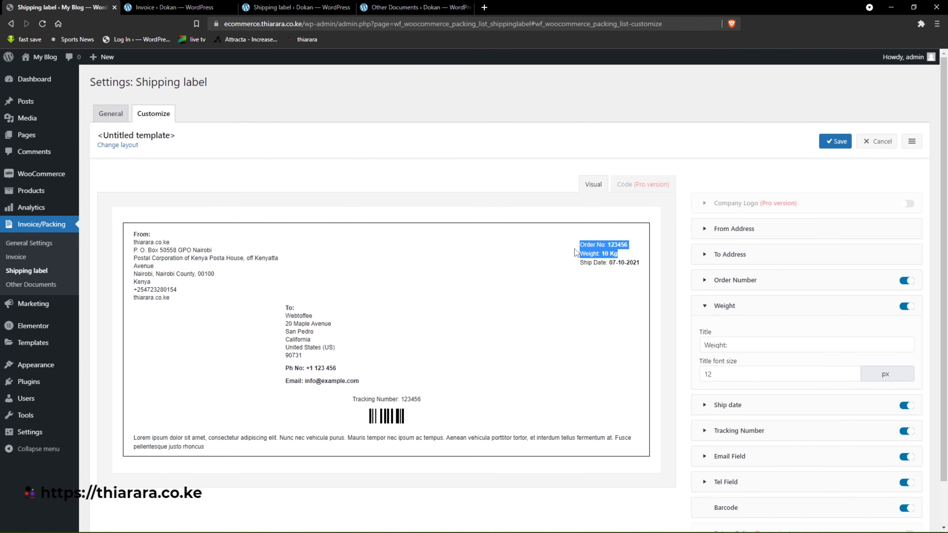
{"action": "left_click", "coordinate": [616, 254]}
{"action": "left_click_drag", "start_coordinate": [632, 245], "coordinate": [577, 245]}
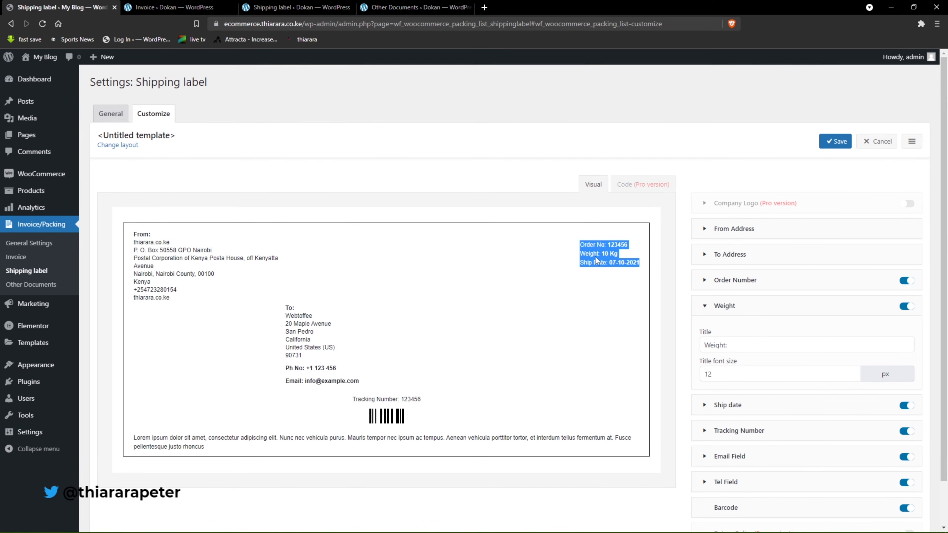
{"action": "left_click", "coordinate": [648, 371]}
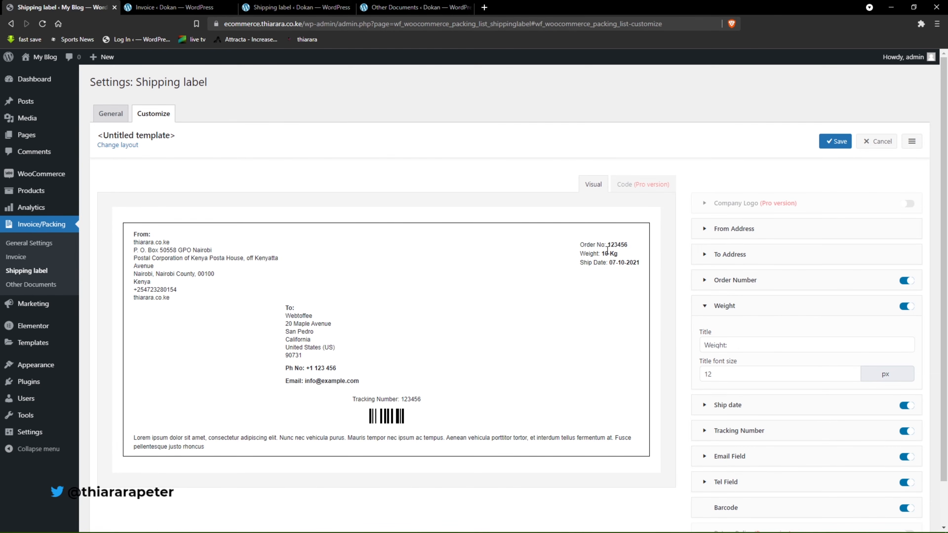
Set the Order Number field's font size to 30 px and its style to 800.
{"action": "left_click", "coordinate": [705, 283]}
{"action": "double_click", "coordinate": [705, 286]}
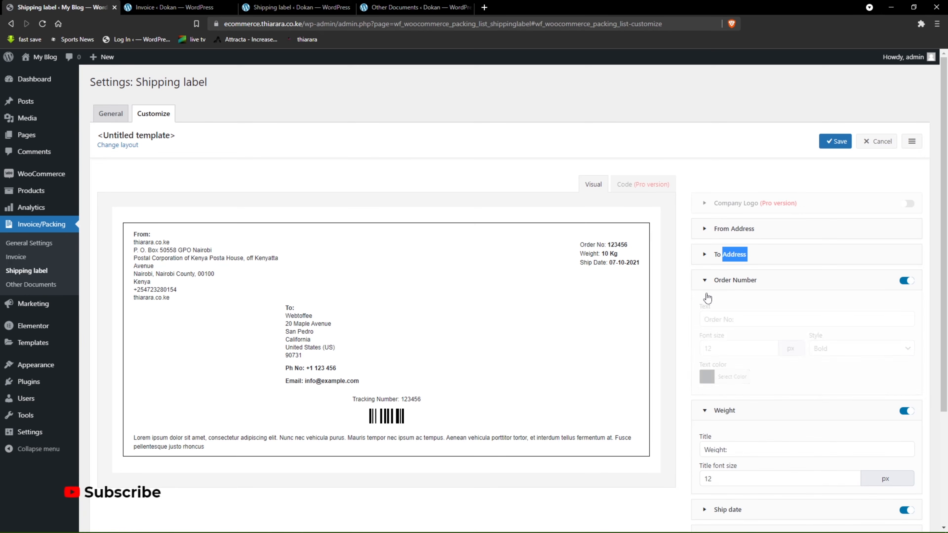
{"action": "double_click", "coordinate": [717, 348]}
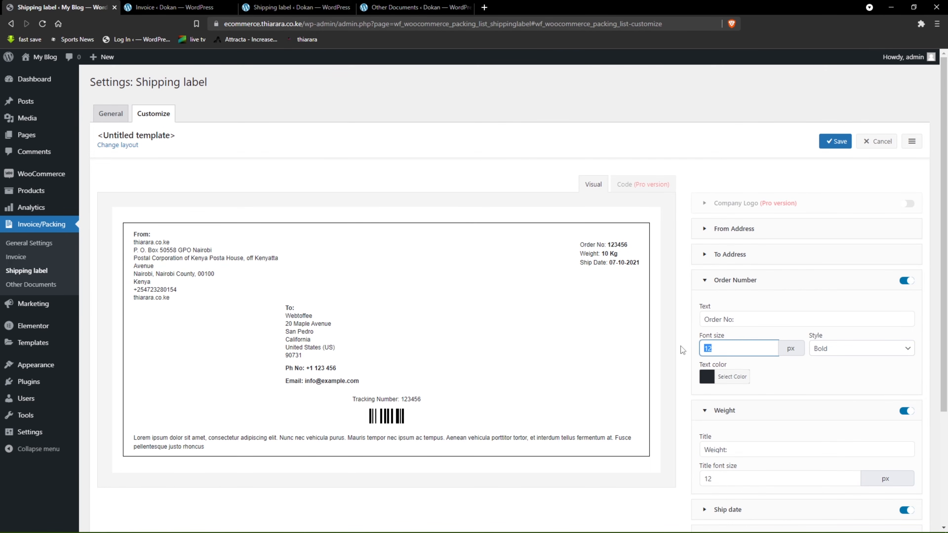
{"action": "type", "text": "30"}
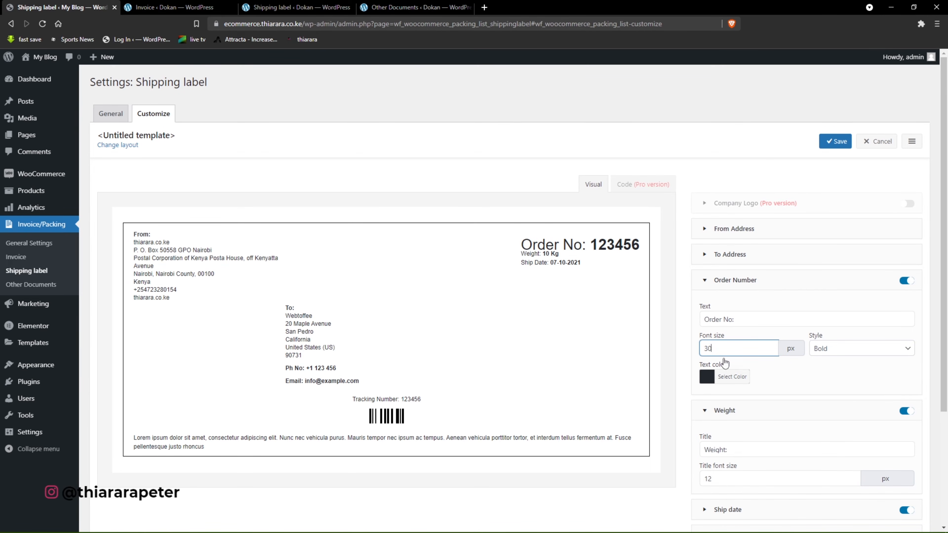
{"action": "left_click", "coordinate": [846, 351]}
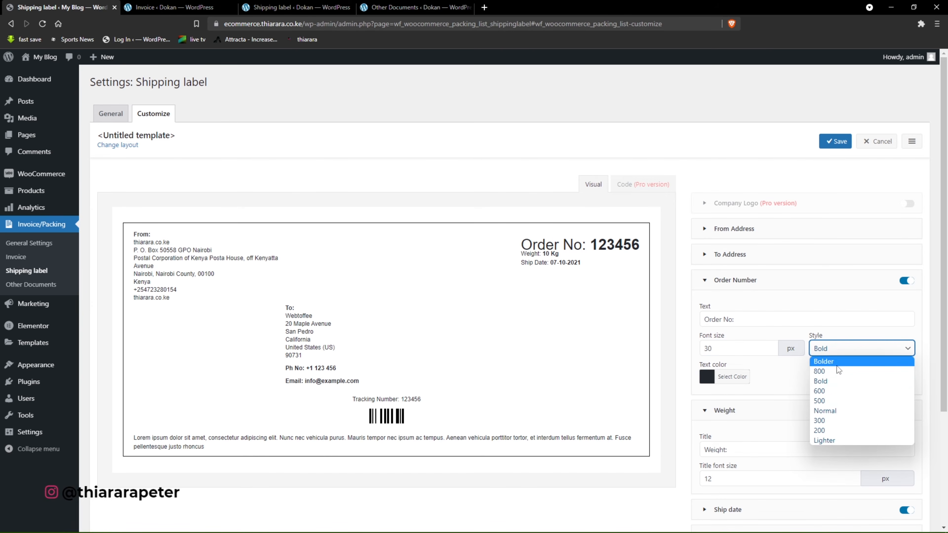
{"action": "left_click", "coordinate": [830, 381]}
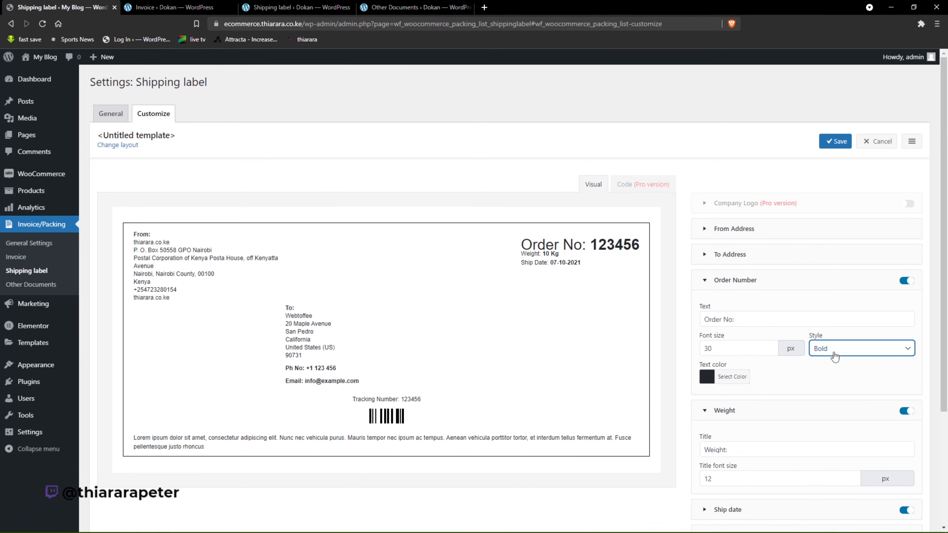
{"action": "left_click", "coordinate": [825, 353]}
{"action": "left_click", "coordinate": [821, 372]}
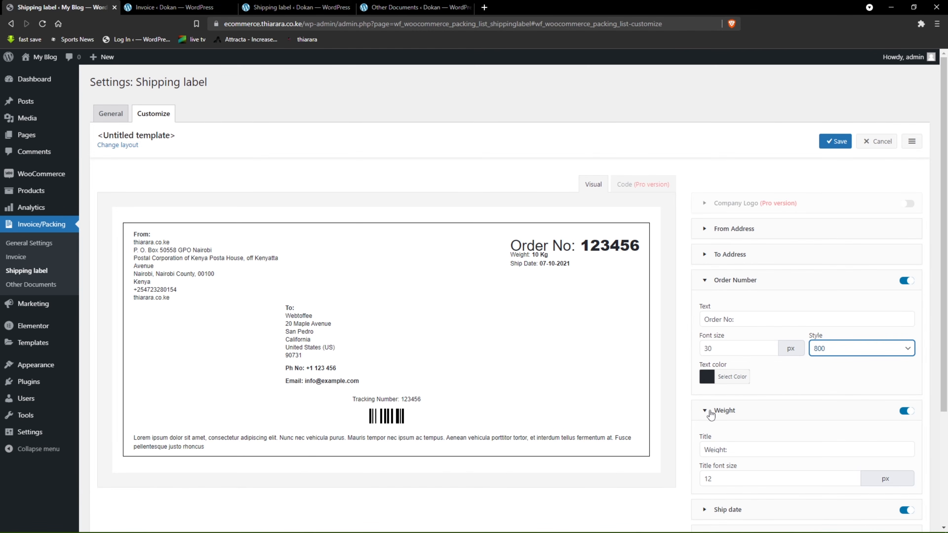
Try a title font size of 30 px for the Weight field.
{"action": "double_click", "coordinate": [719, 474]}
{"action": "type", "text": "30"}
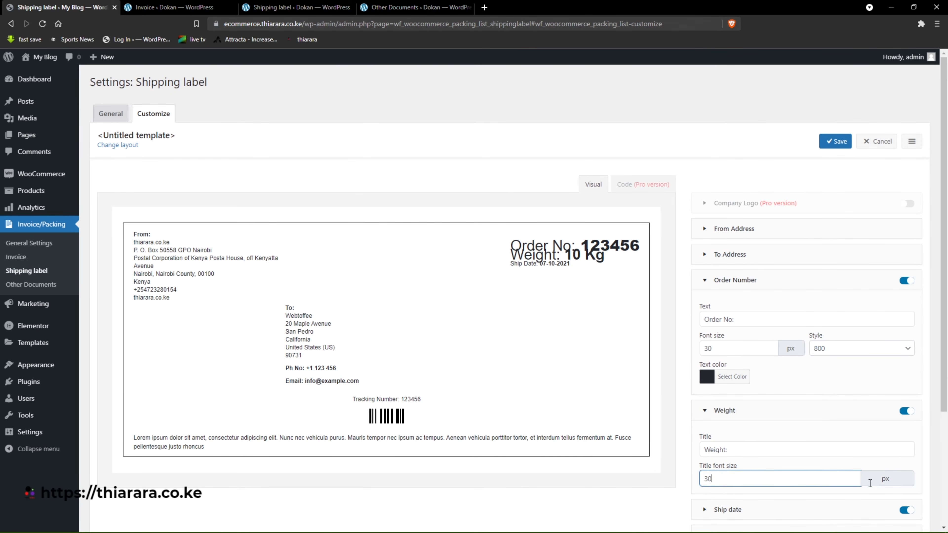
{"action": "scroll", "coordinate": [870, 483], "scroll_direction": "down", "scroll_amount": 1}
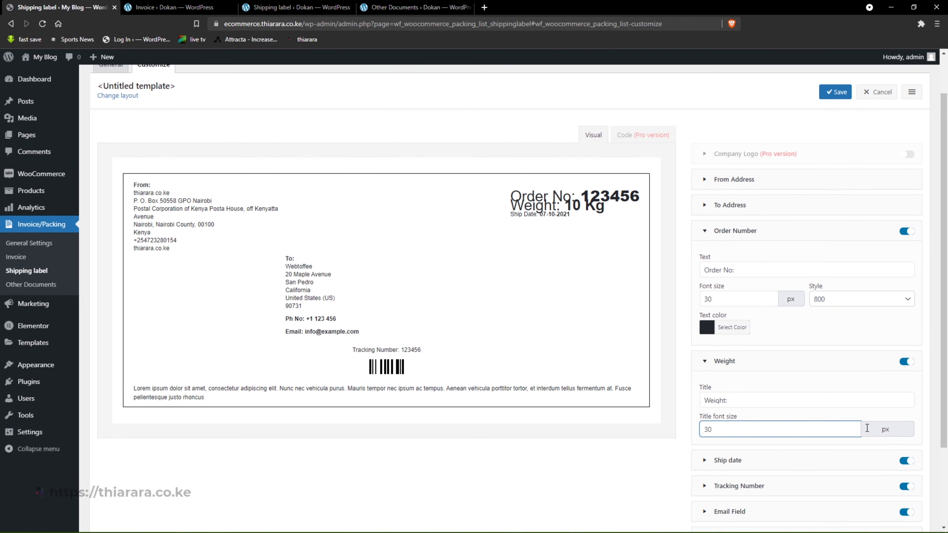
Set the font size of the Order Number, Weight and Ship date fields to 20 px.
{"action": "double_click", "coordinate": [709, 299]}
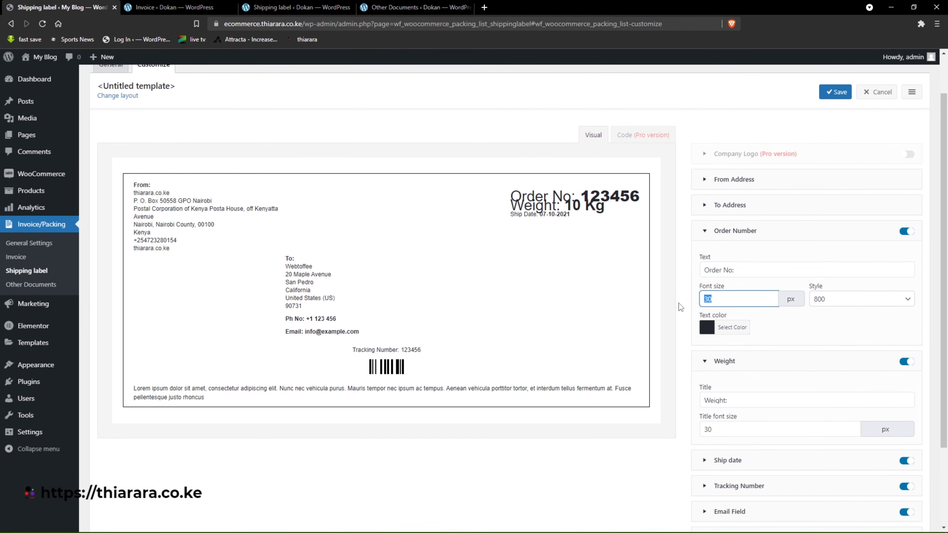
{"action": "type", "text": "20"}
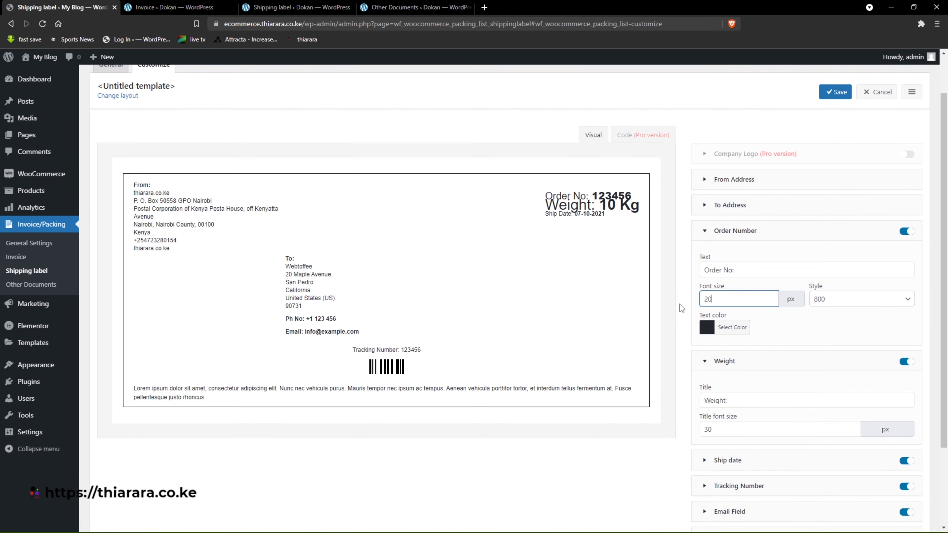
{"action": "double_click", "coordinate": [706, 429]}
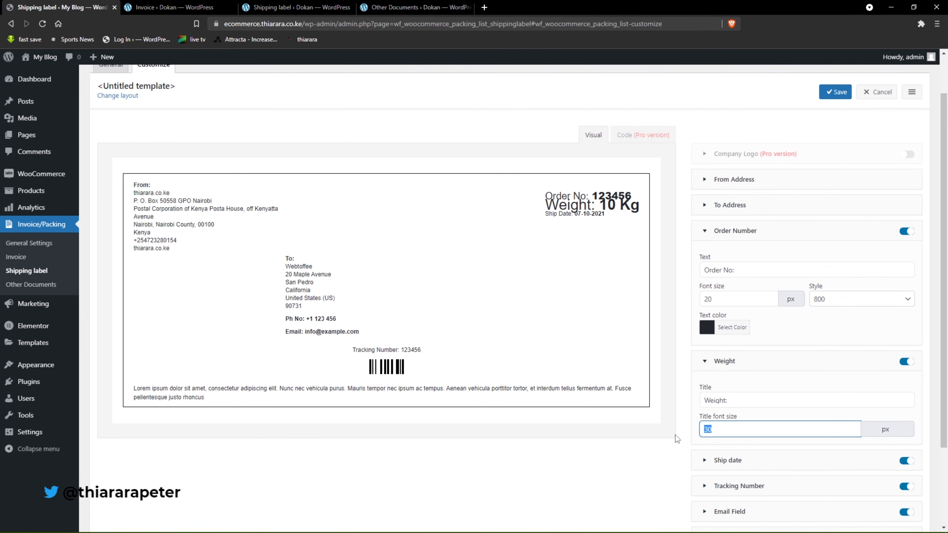
{"action": "type", "text": "20"}
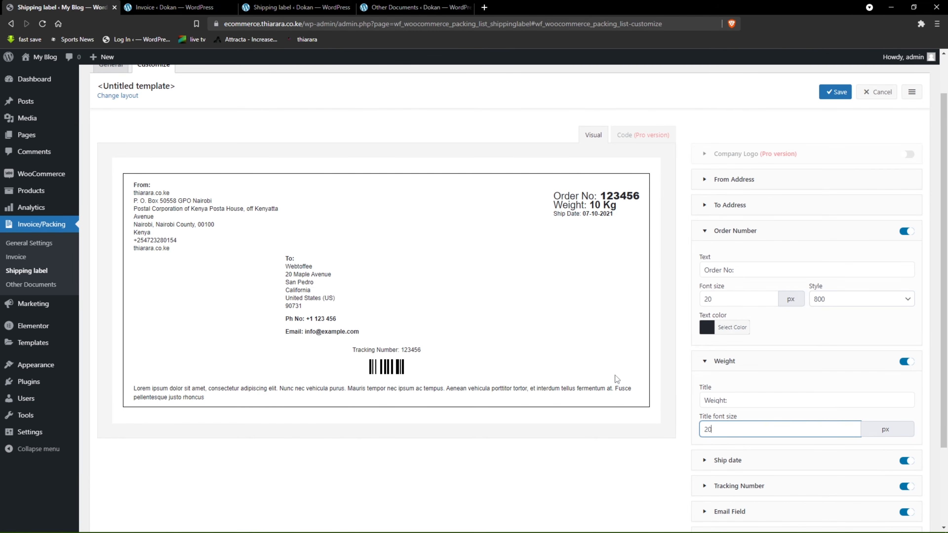
{"action": "scroll", "coordinate": [614, 374], "scroll_direction": "down", "scroll_amount": 3}
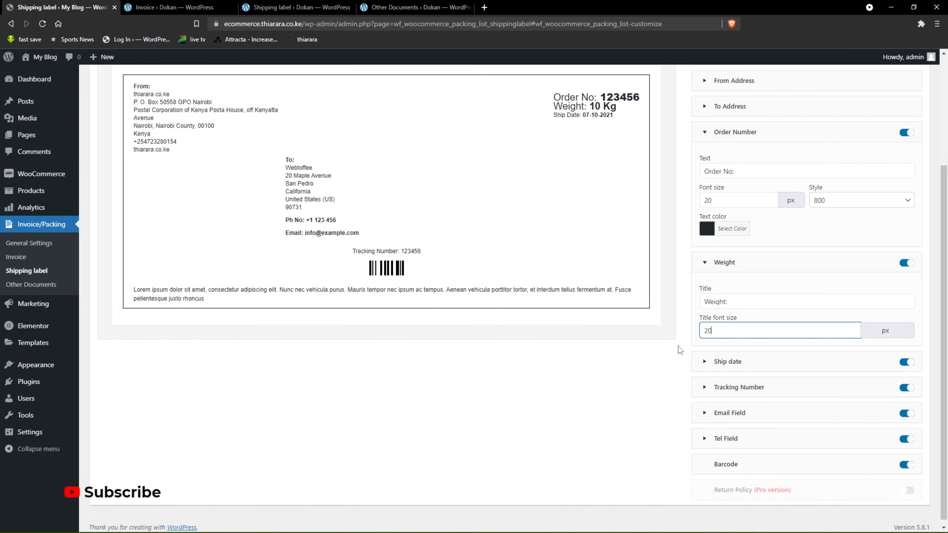
{"action": "left_click", "coordinate": [706, 365]}
{"action": "double_click", "coordinate": [709, 430]}
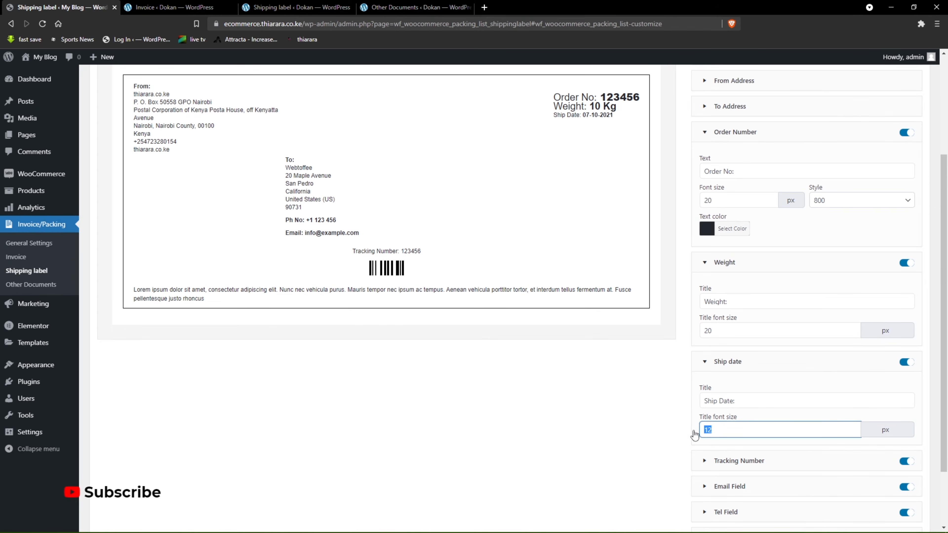
{"action": "type", "text": "20"}
Check the barcode in the label preview and save the customized shipping label template as "test 1".
{"action": "scroll", "coordinate": [668, 361], "scroll_direction": "up", "scroll_amount": 4}
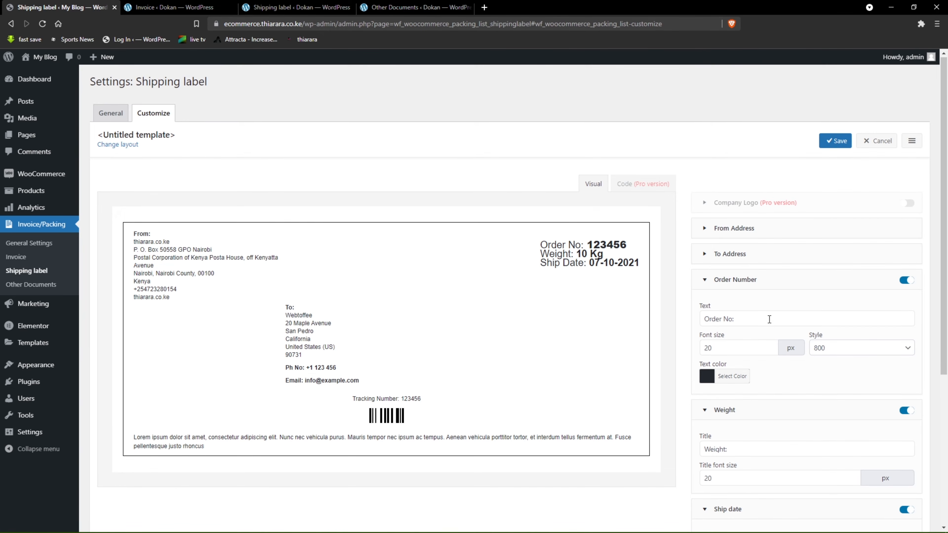
{"action": "scroll", "coordinate": [780, 325], "scroll_direction": "down", "scroll_amount": 5}
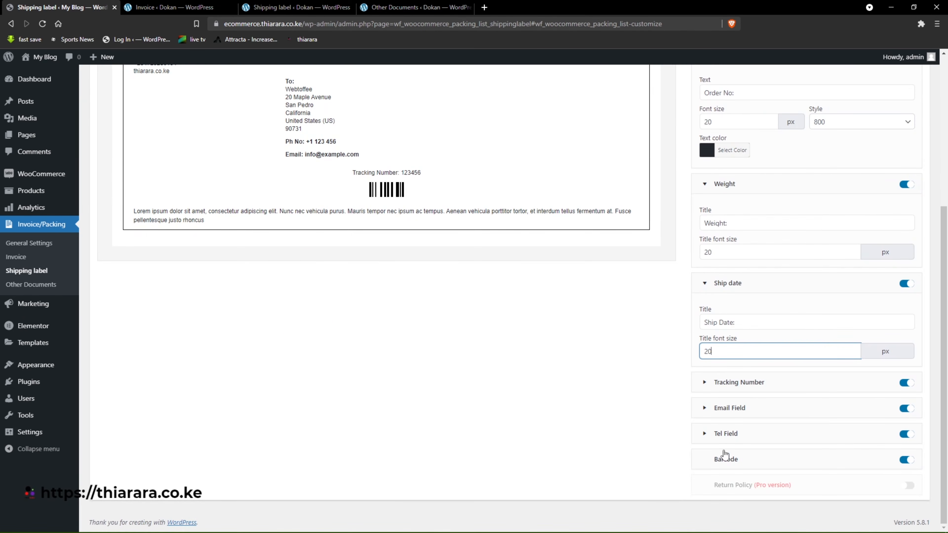
{"action": "left_click_drag", "start_coordinate": [416, 202], "coordinate": [371, 200]}
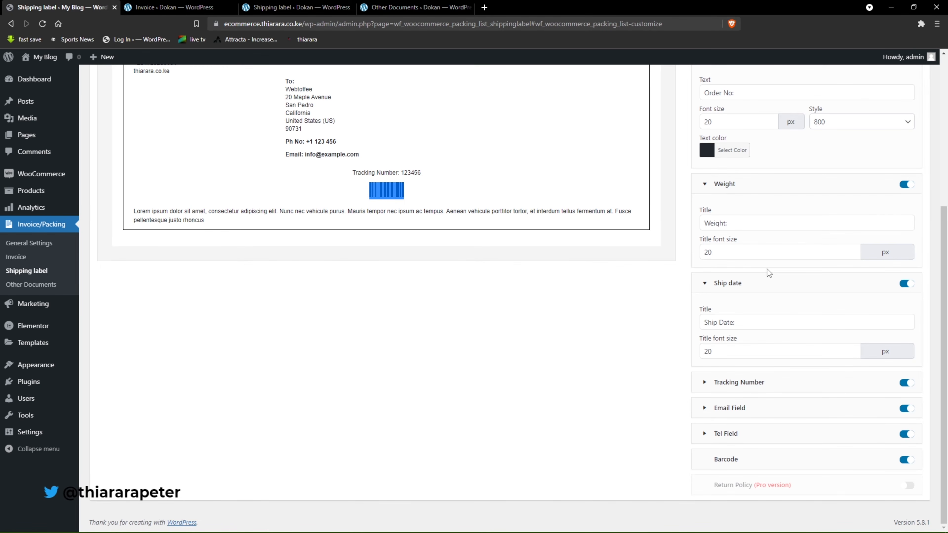
{"action": "scroll", "coordinate": [781, 175], "scroll_direction": "up", "scroll_amount": 5}
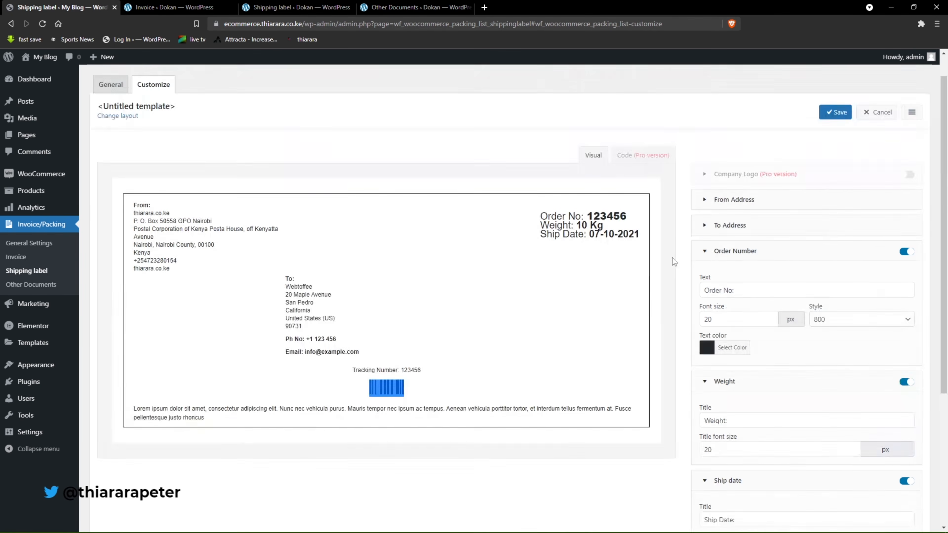
{"action": "left_click", "coordinate": [835, 141]}
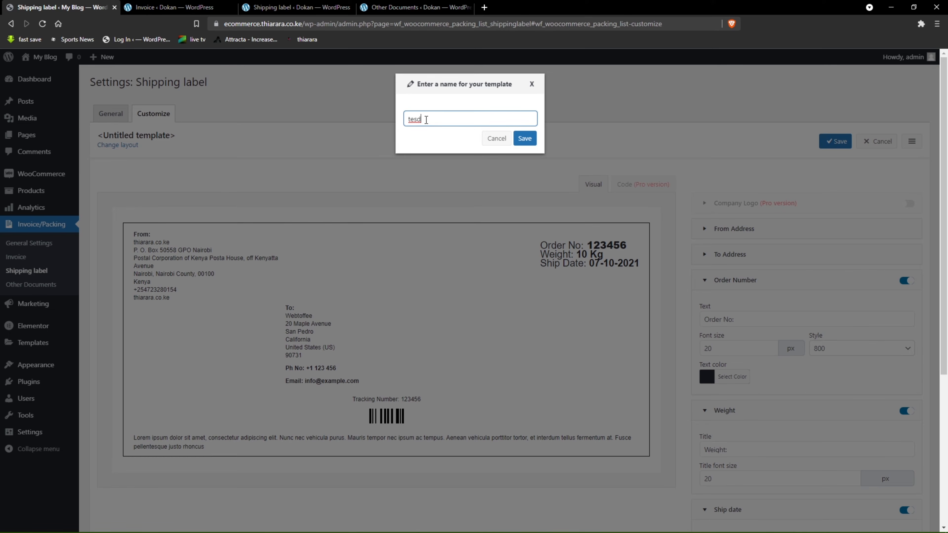
{"action": "key", "text": "BackSpace"}
{"action": "type", "text": "t 1"}
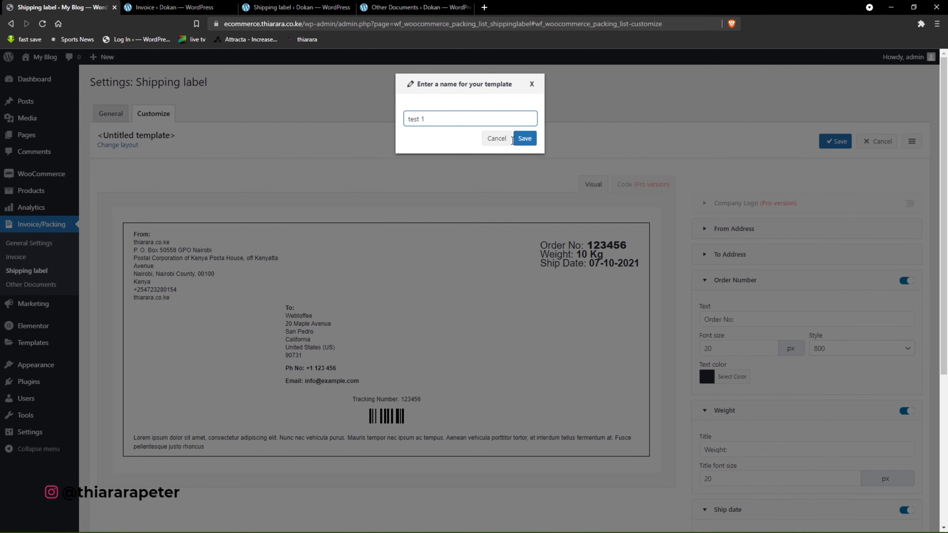
{"action": "left_click", "coordinate": [524, 138]}
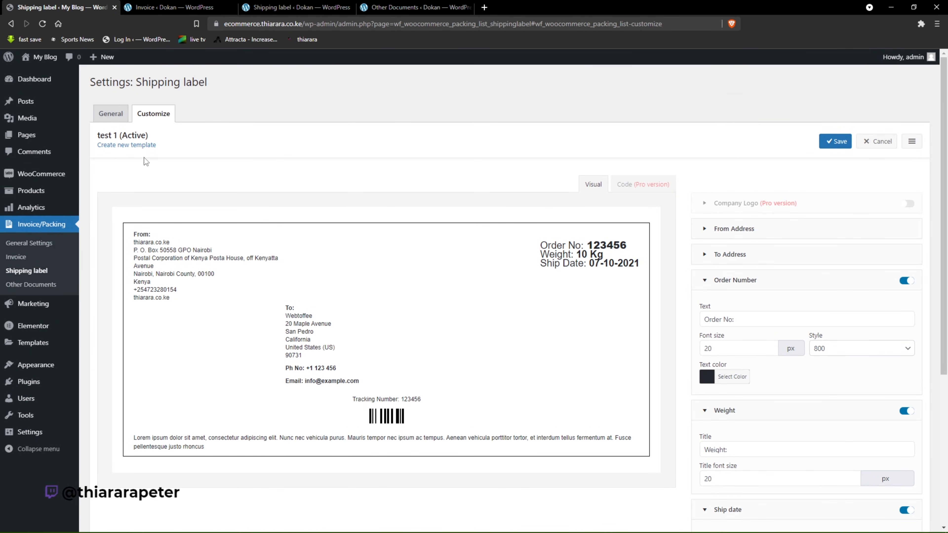
Check the layouts offered for creating a new shipping label template, and close the selection without choosing one.
{"action": "right_click", "coordinate": [134, 148]}
{"action": "left_click", "coordinate": [134, 147]}
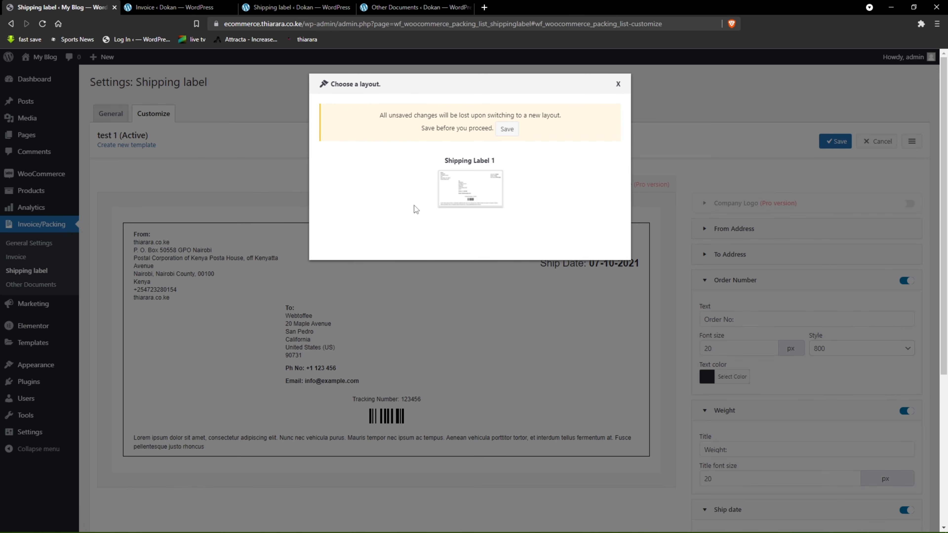
{"action": "left_click", "coordinate": [618, 85]}
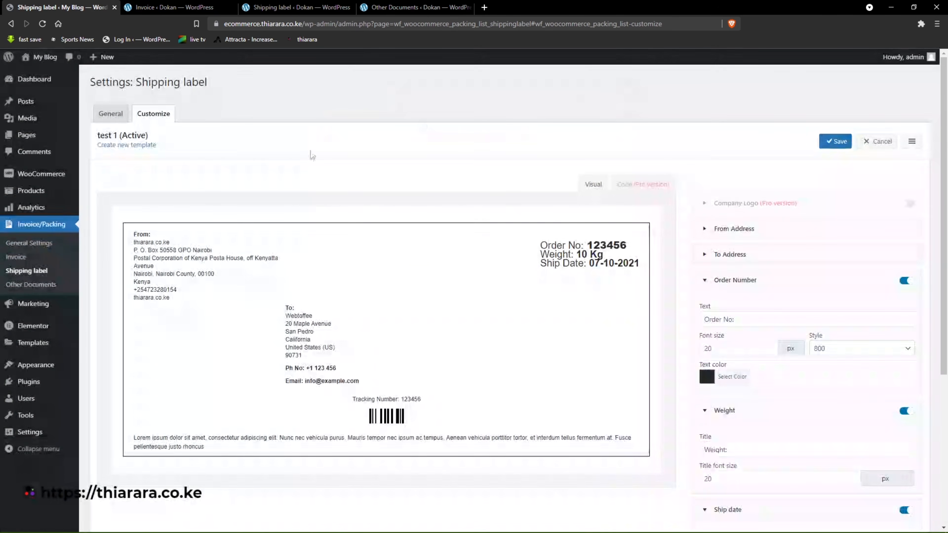
Return to the plugin's general settings and open the settings of the Packing slip document.
{"action": "left_click", "coordinate": [31, 248]}
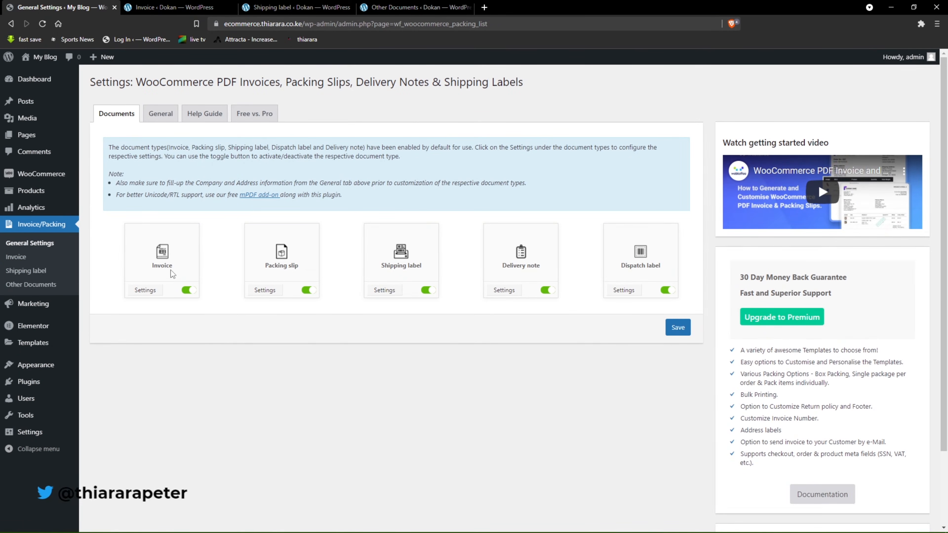
{"action": "left_click_drag", "start_coordinate": [174, 266], "coordinate": [147, 265]}
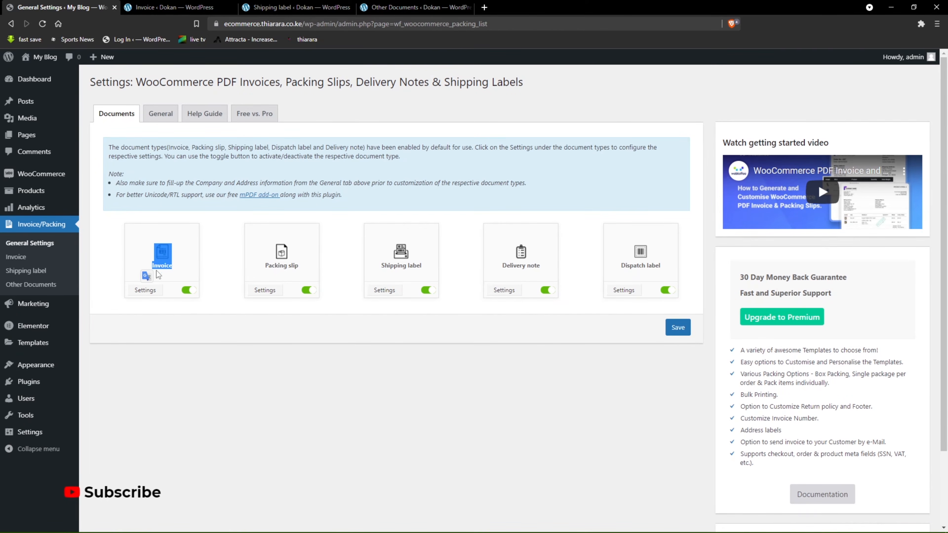
{"action": "left_click", "coordinate": [266, 291]}
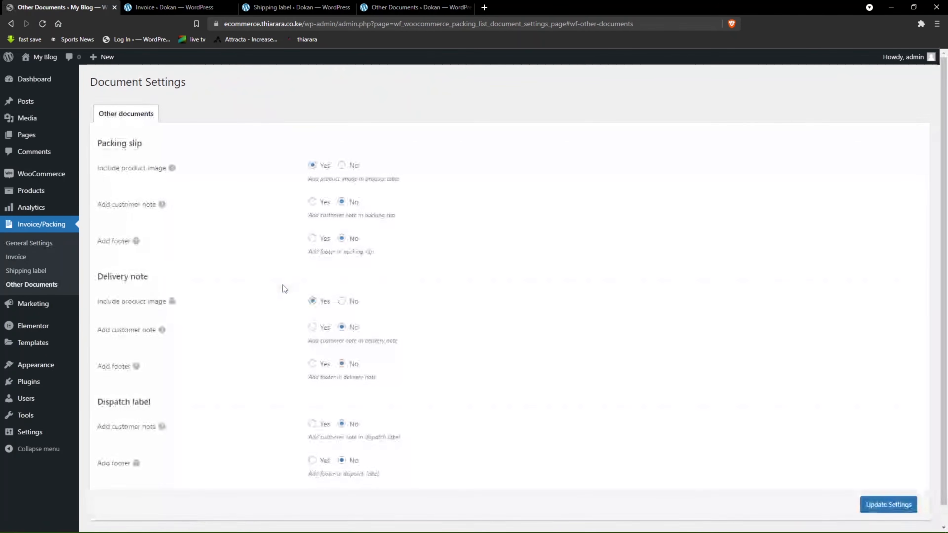
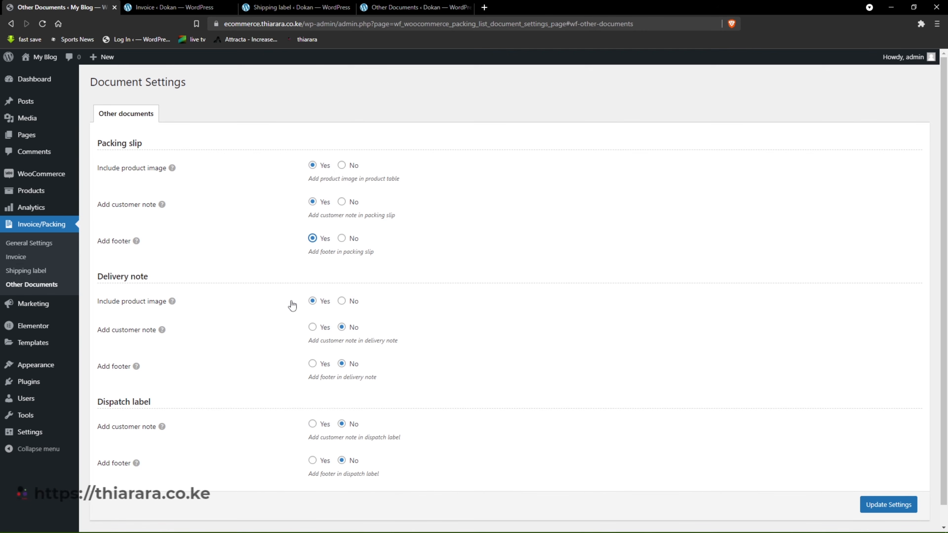
Enable the customer note and footer for the Delivery note, keep both disabled for the Dispatch label, and save the document settings.
{"action": "left_click_drag", "start_coordinate": [148, 276], "coordinate": [129, 278]}
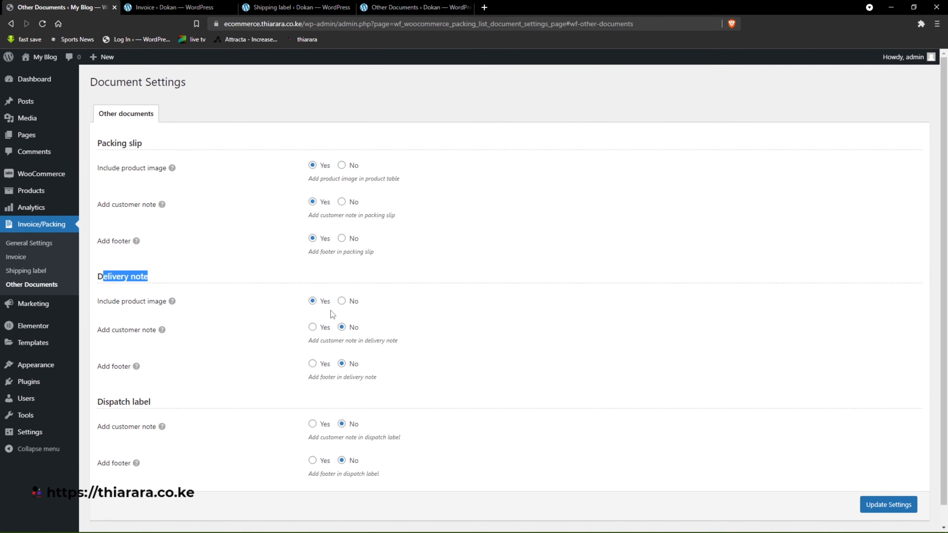
{"action": "left_click", "coordinate": [314, 330]}
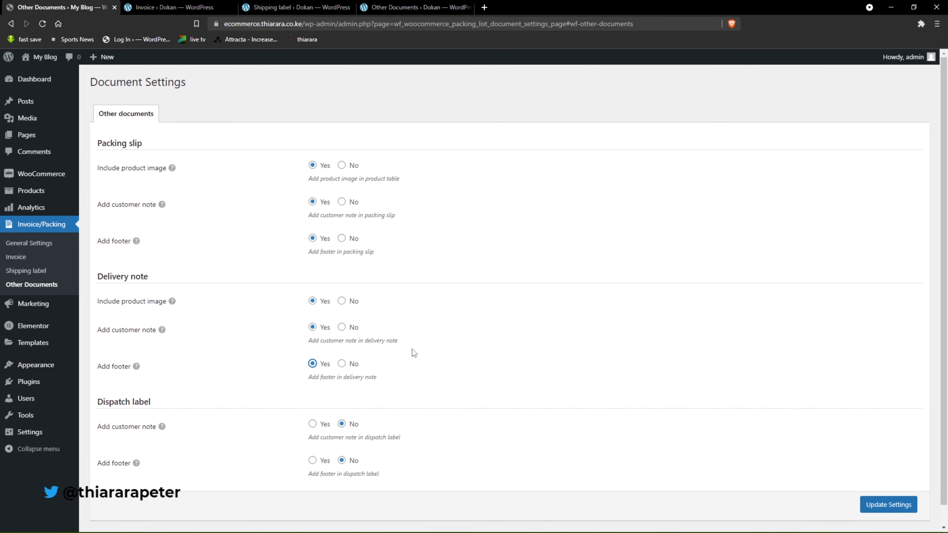
{"action": "scroll", "coordinate": [371, 382], "scroll_direction": "down", "scroll_amount": 1}
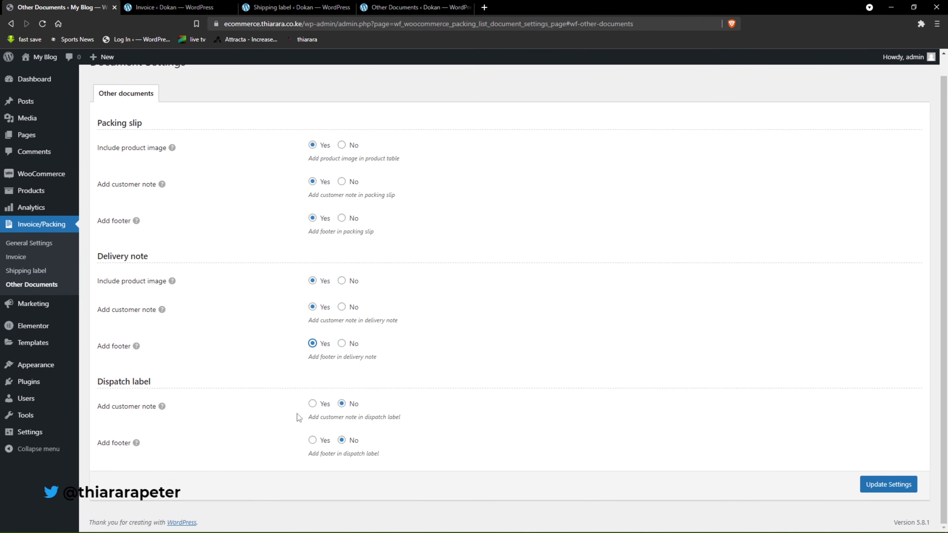
{"action": "left_click", "coordinate": [315, 405]}
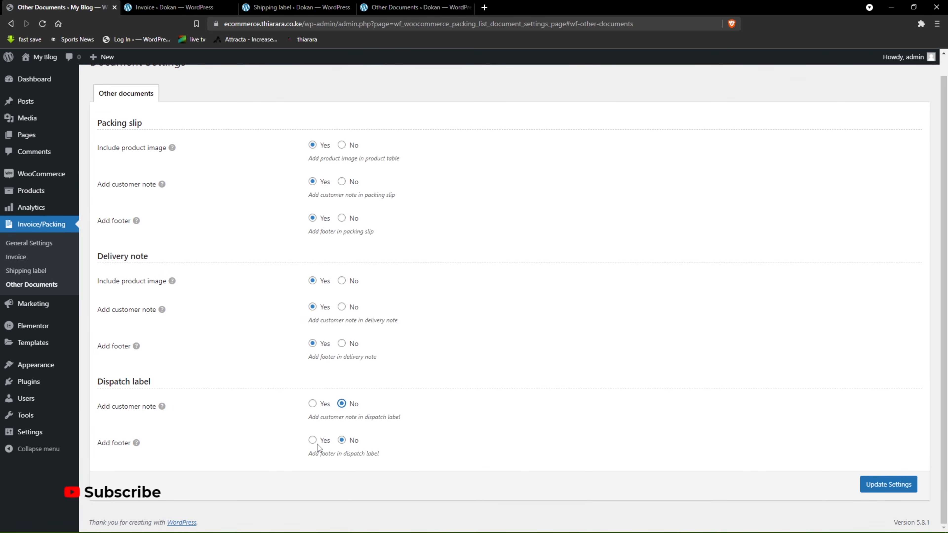
{"action": "left_click", "coordinate": [900, 489]}
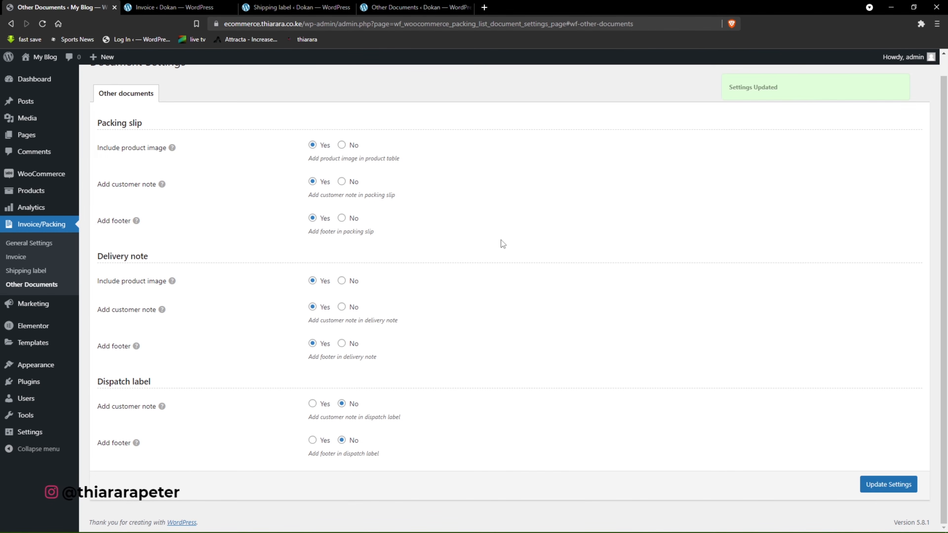
{"action": "scroll", "coordinate": [502, 244], "scroll_direction": "up", "scroll_amount": 1}
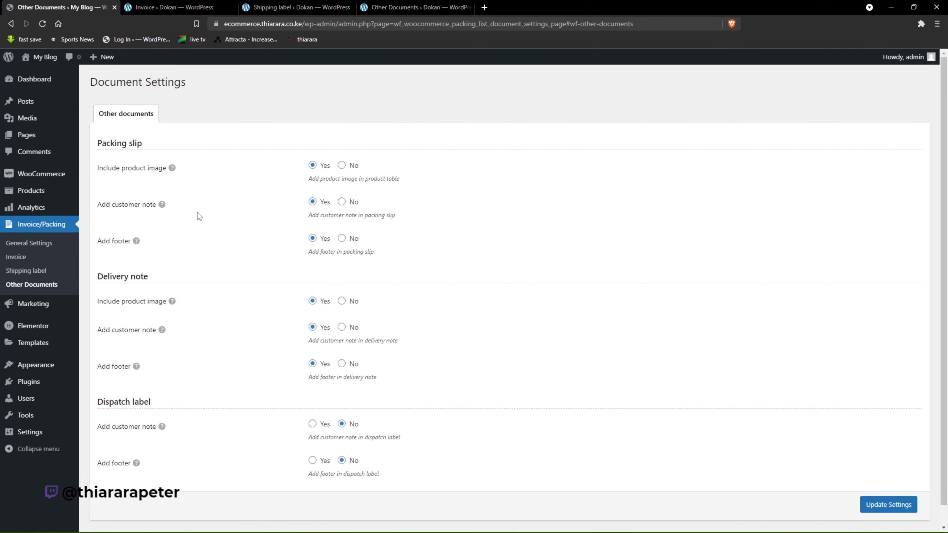
Start a new WooCommerce order and open the product selection for it.
{"action": "mouse_move", "coordinate": [34, 193]}
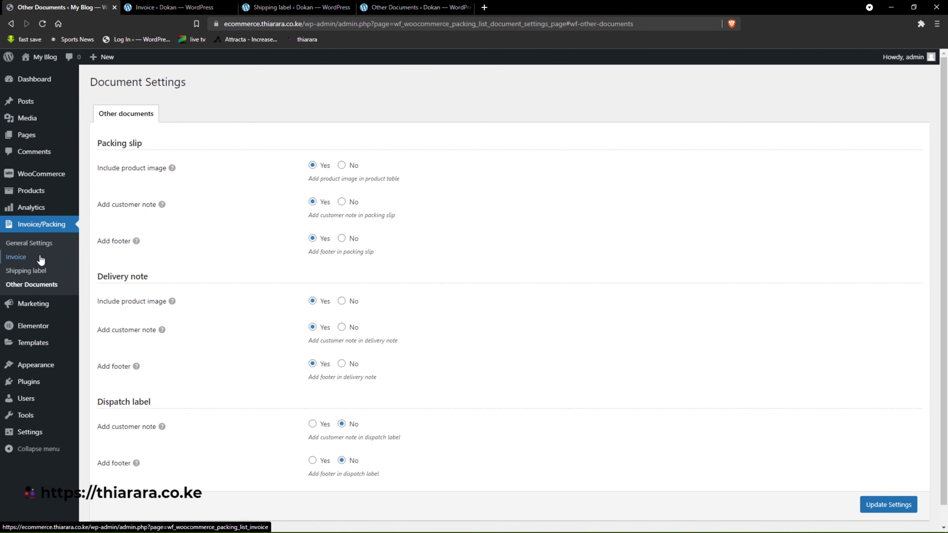
{"action": "mouse_move", "coordinate": [24, 176]}
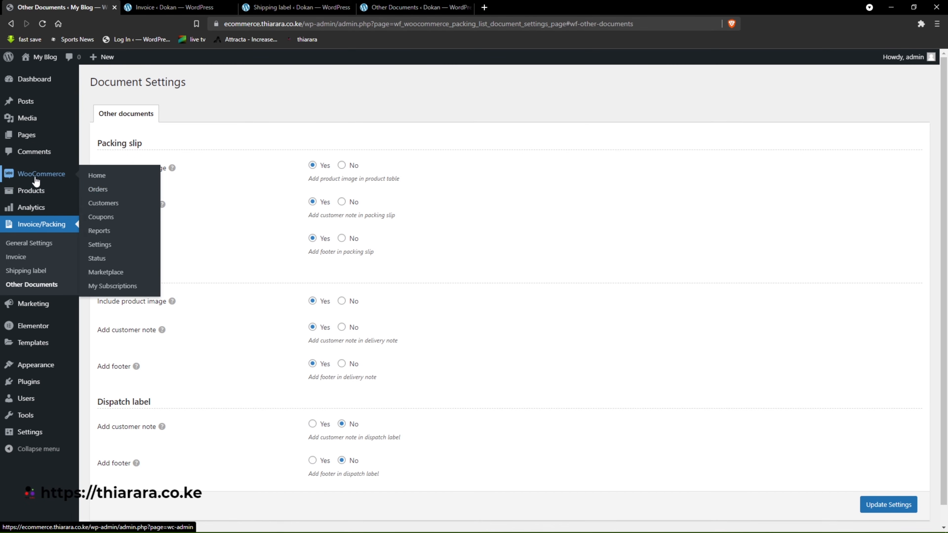
{"action": "left_click", "coordinate": [115, 193]}
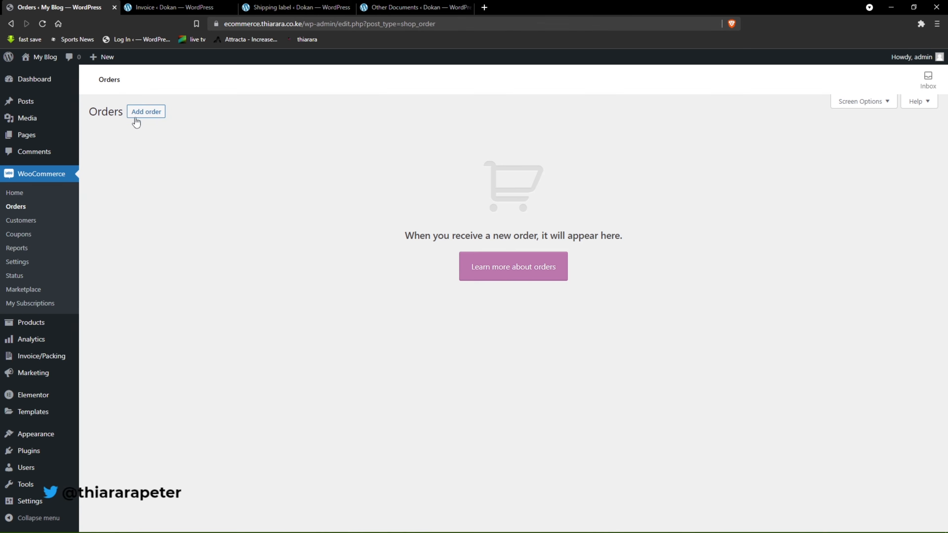
{"action": "left_click", "coordinate": [136, 118]}
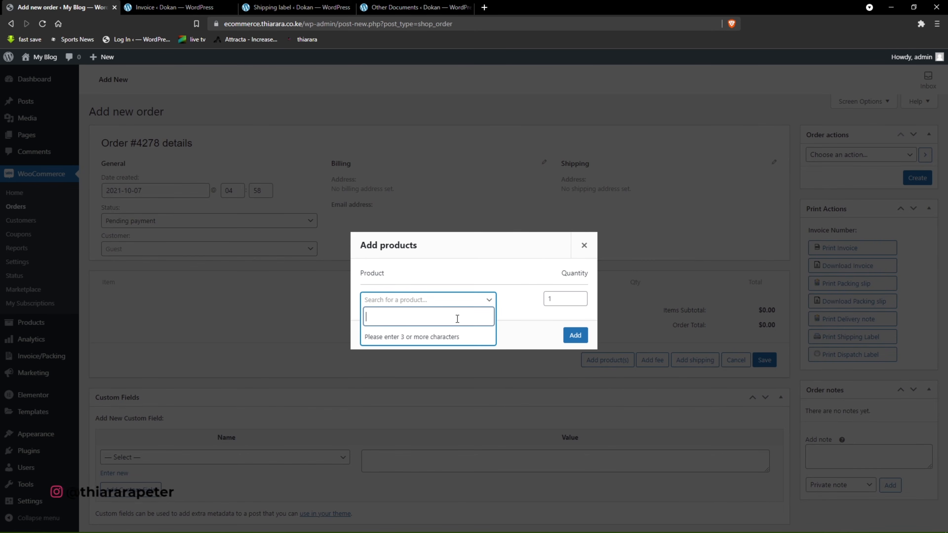
Search for "rte", choose Assorted Coffee for the order, and set its quantity to 3.
{"action": "type", "text": "rte"}
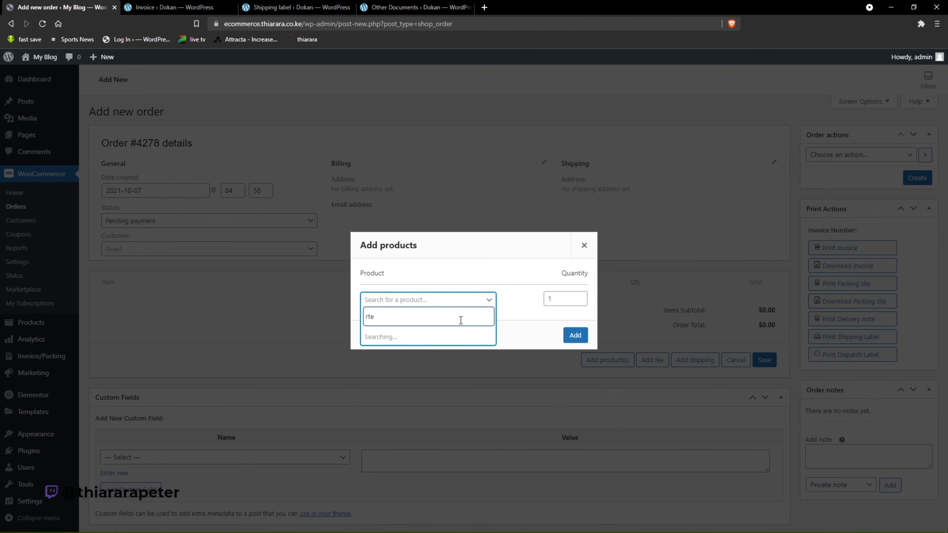
{"action": "left_click", "coordinate": [418, 337]}
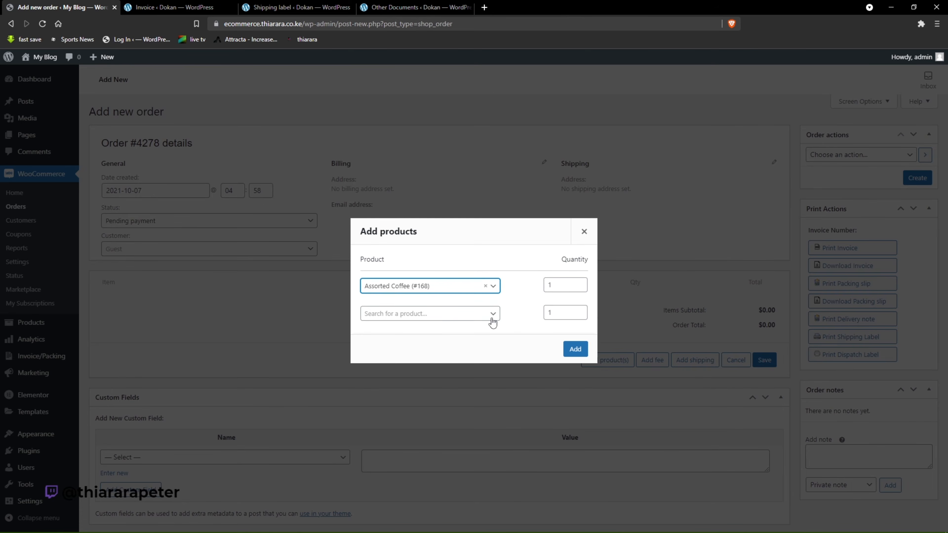
{"action": "left_click", "coordinate": [552, 285]}
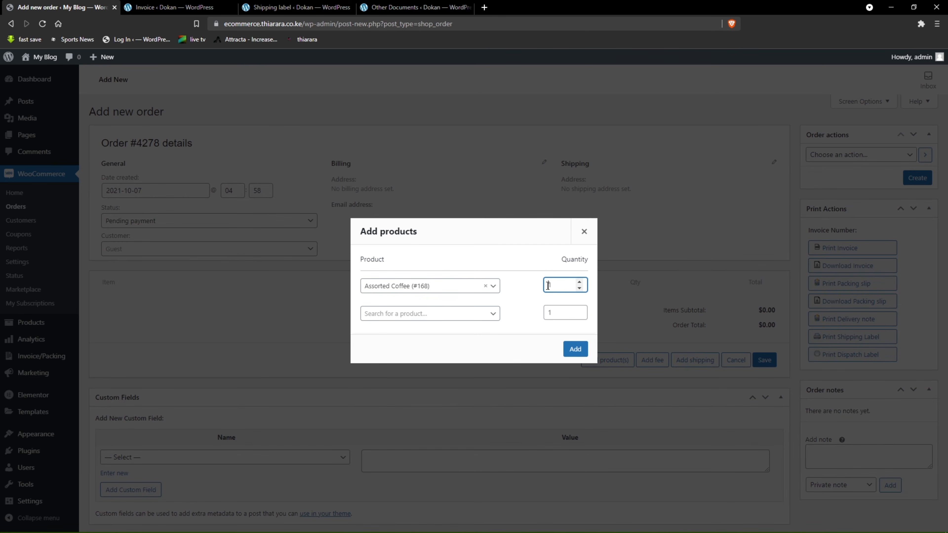
{"action": "key", "text": "BackSpace"}
{"action": "type", "text": "3"}
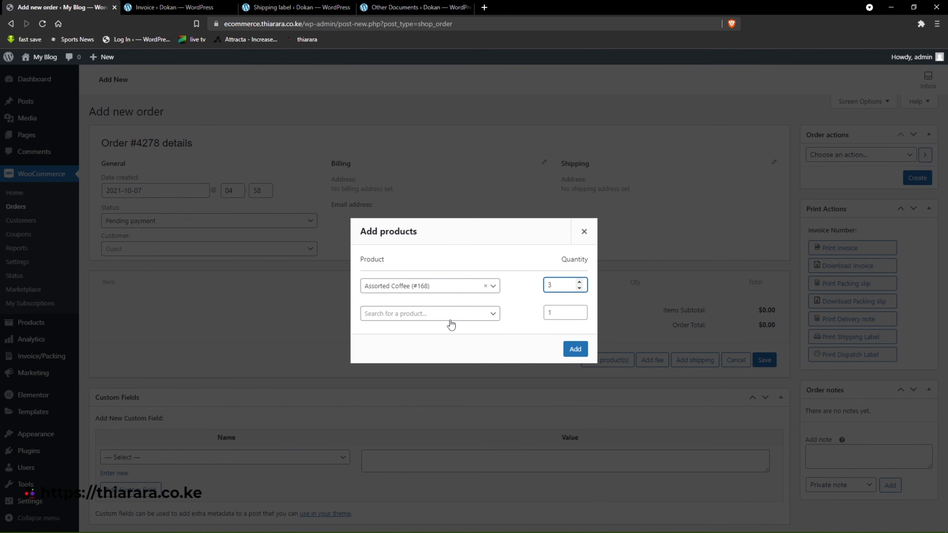
{"action": "left_click", "coordinate": [417, 314]}
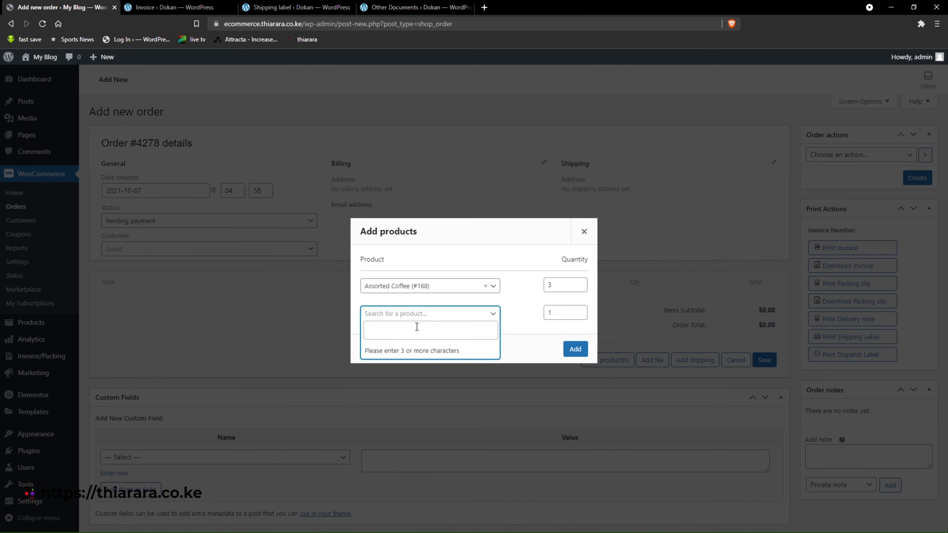
{"action": "type", "text": "h"}
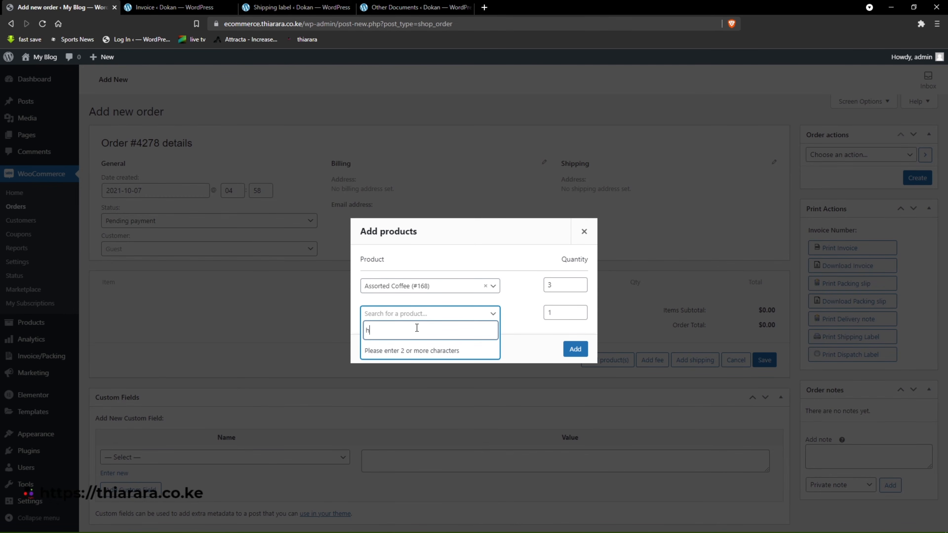
{"action": "type", "text": "gf"}
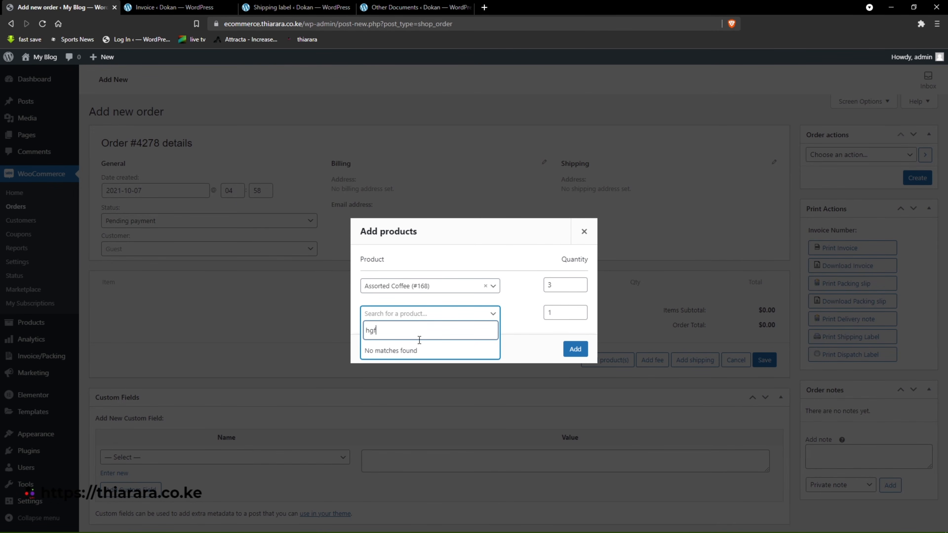
{"action": "key", "text": "BackSpace"}
{"action": "key", "text": "BackSpace"}
{"action": "key", "text": "BackSpace"}
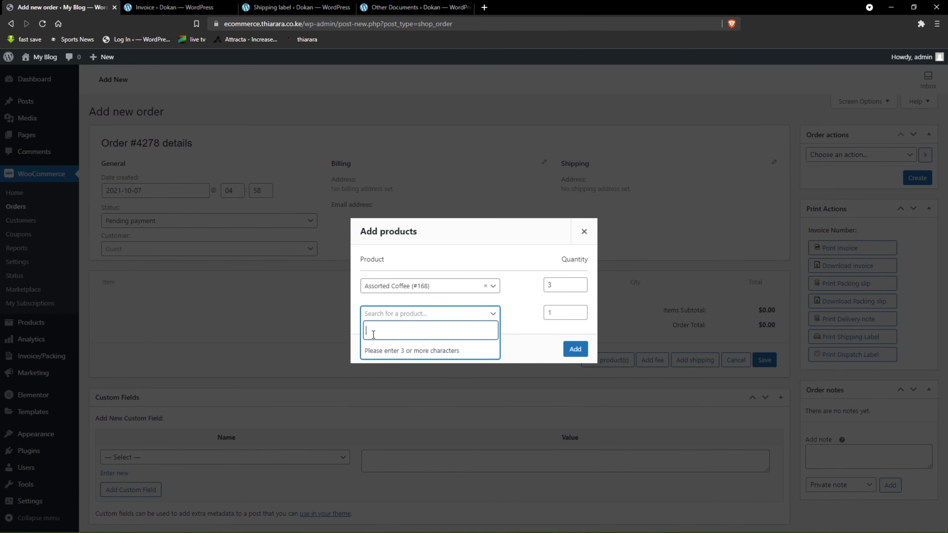
Open the store's front page in a separate tab to find product names, and choose Hand Sanitizer as the second order product.
{"action": "mouse_move", "coordinate": [41, 57]}
{"action": "right_click", "coordinate": [71, 74]}
{"action": "left_click", "coordinate": [78, 73]}
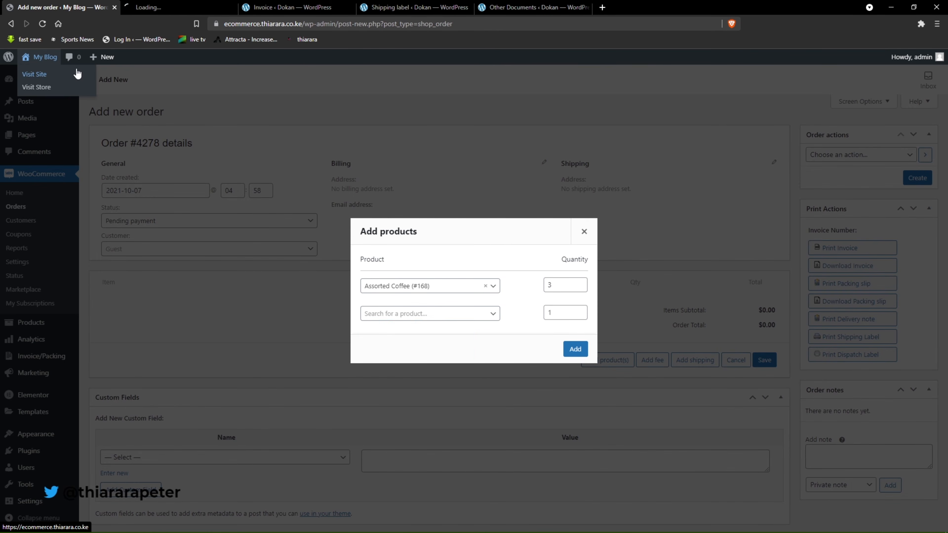
{"action": "key", "text": "ctrl+Tab"}
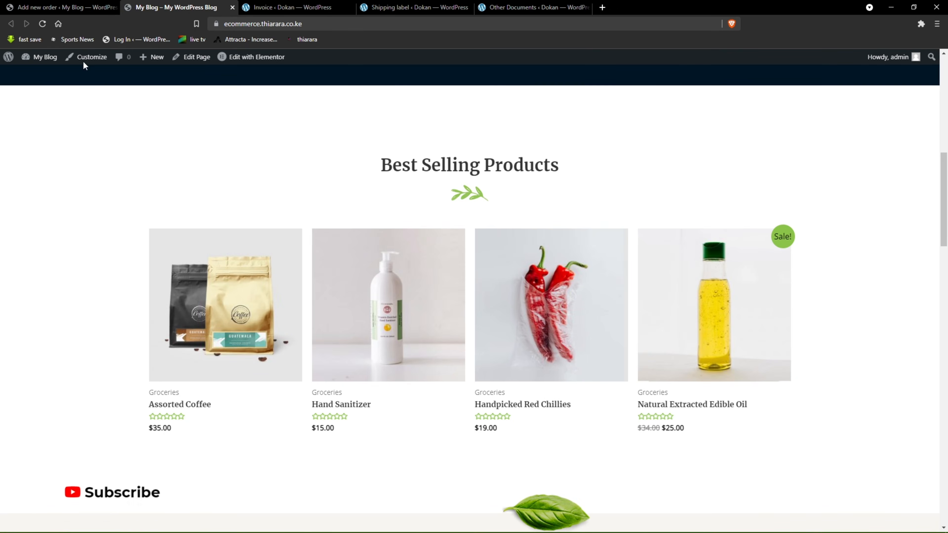
{"action": "left_click", "coordinate": [70, 3]}
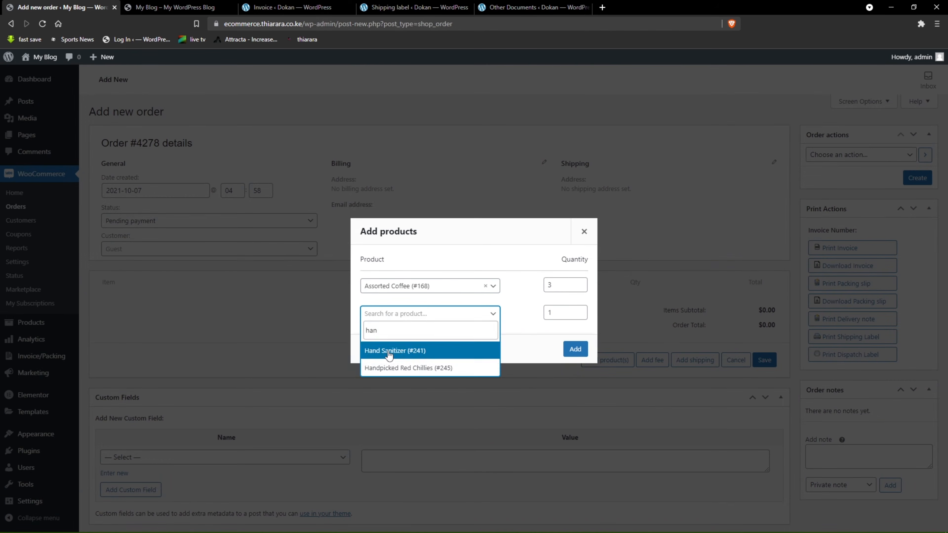
{"action": "left_click", "coordinate": [387, 352]}
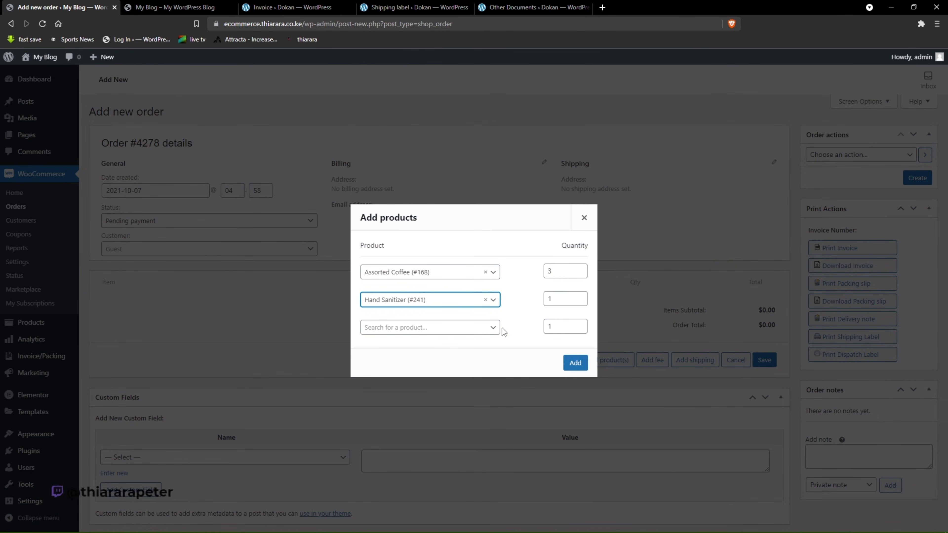
Check the store's best-selling products again, search for "red", and choose Handpicked Red Chillies as the third order product.
{"action": "left_click", "coordinate": [205, 6]}
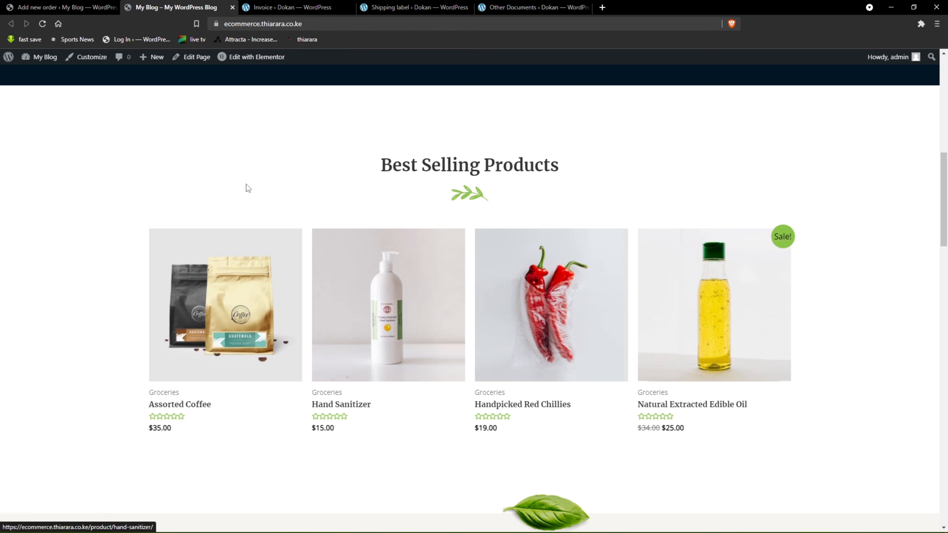
{"action": "left_click", "coordinate": [64, 7]}
{"action": "left_click", "coordinate": [384, 335]}
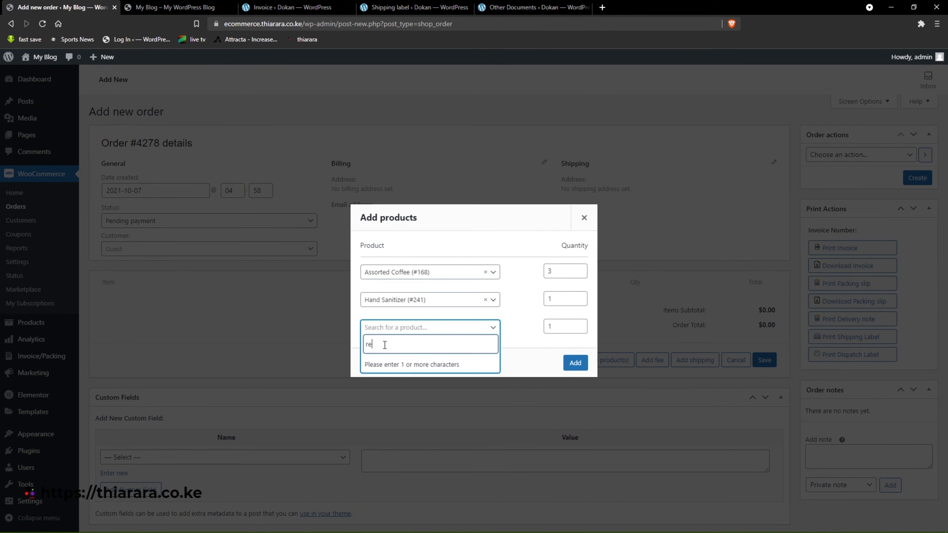
{"action": "type", "text": "red"}
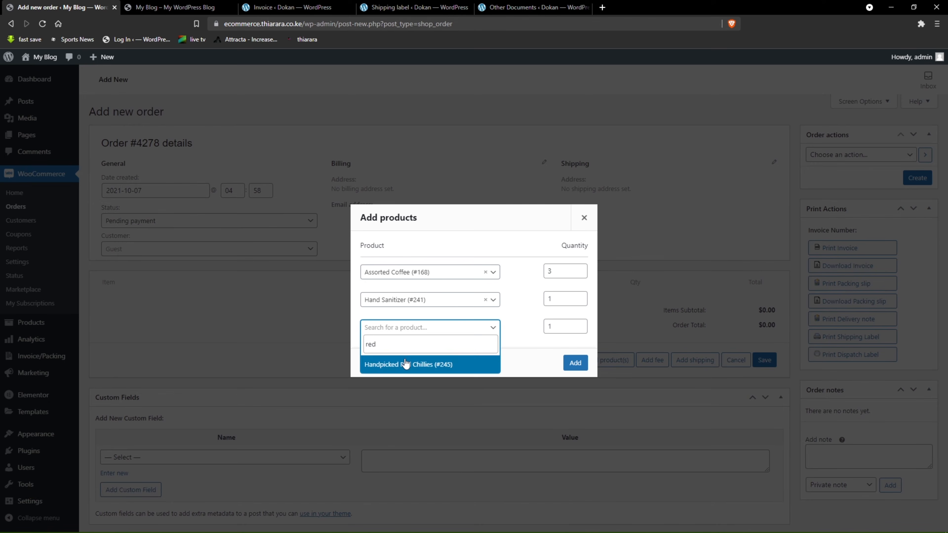
{"action": "left_click", "coordinate": [406, 362]}
Set the Handpicked Red Chillies quantity to 2 and add the chosen products to the order.
{"action": "left_click", "coordinate": [548, 340]}
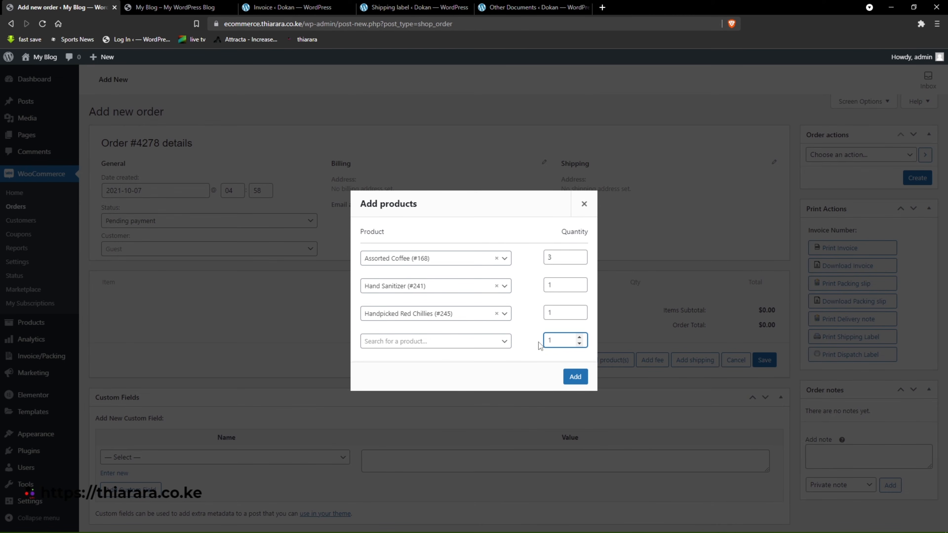
{"action": "type", "text": "0"}
{"action": "left_click", "coordinate": [554, 313]}
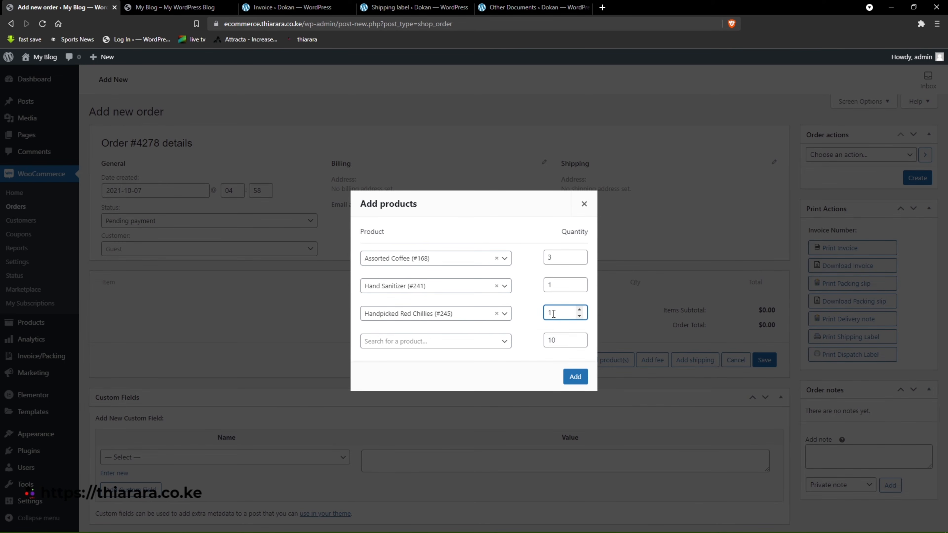
{"action": "left_click", "coordinate": [555, 284]}
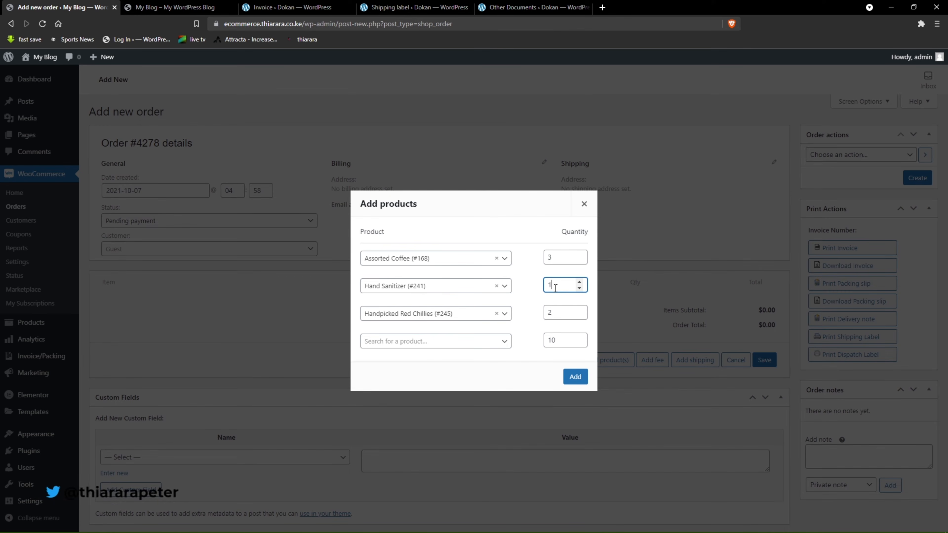
{"action": "left_click", "coordinate": [575, 376]}
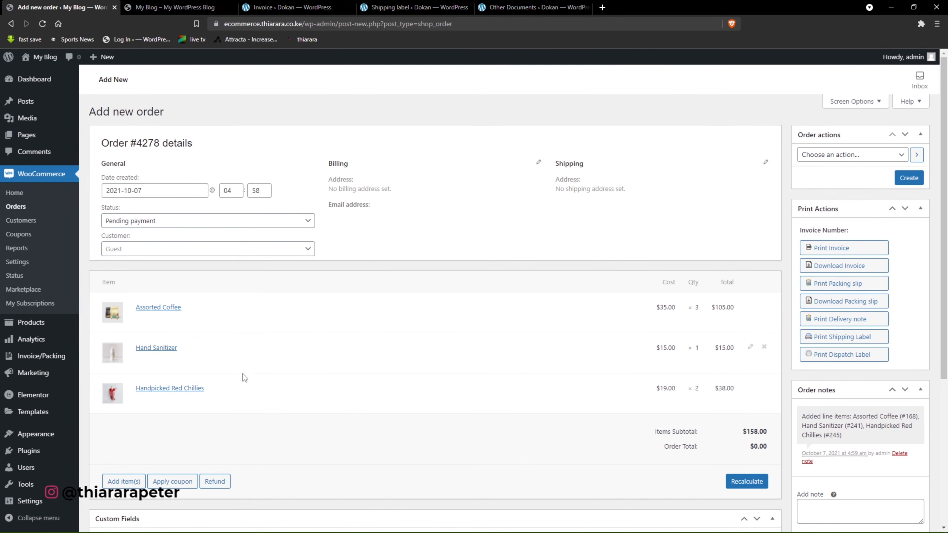
Review the new order's page and the available order actions without choosing an action.
{"action": "scroll", "coordinate": [243, 373], "scroll_direction": "down", "scroll_amount": 5}
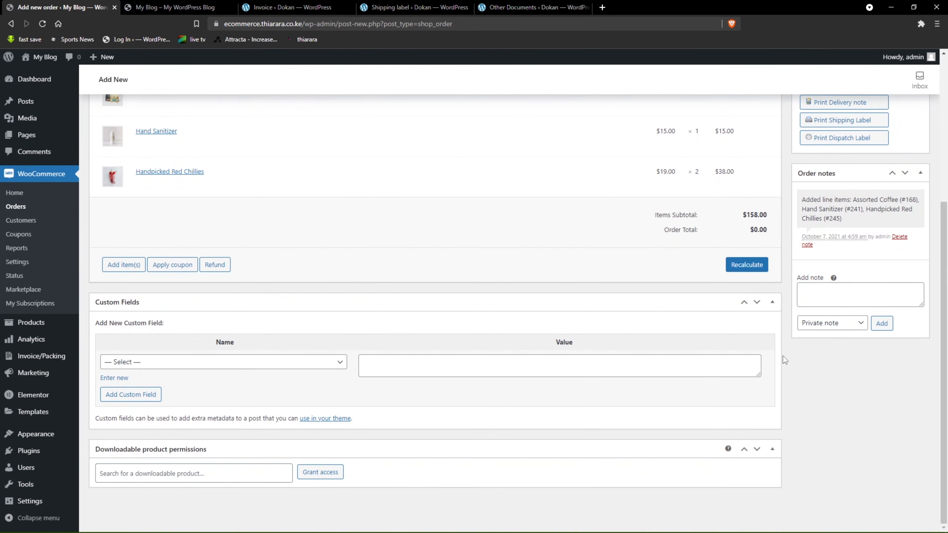
{"action": "scroll", "coordinate": [802, 342], "scroll_direction": "up", "scroll_amount": 5}
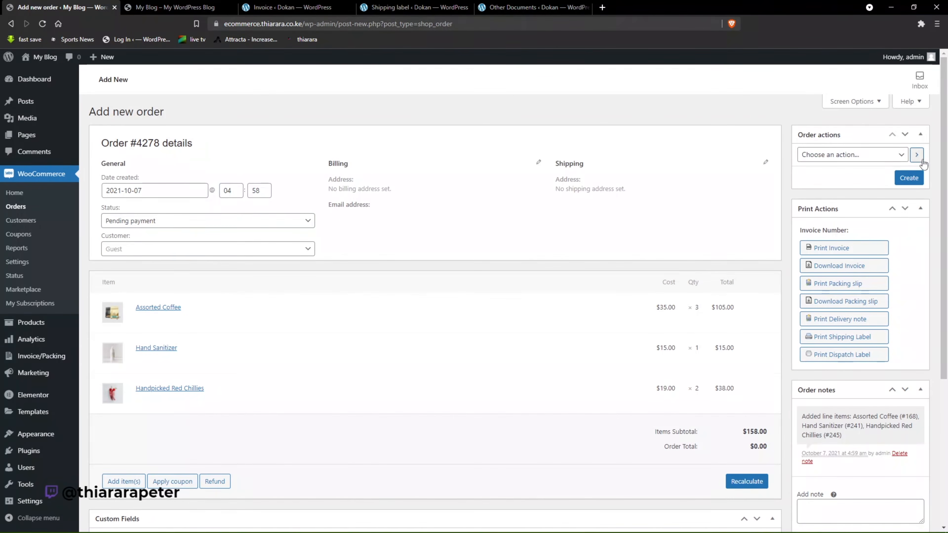
{"action": "left_click", "coordinate": [905, 155]}
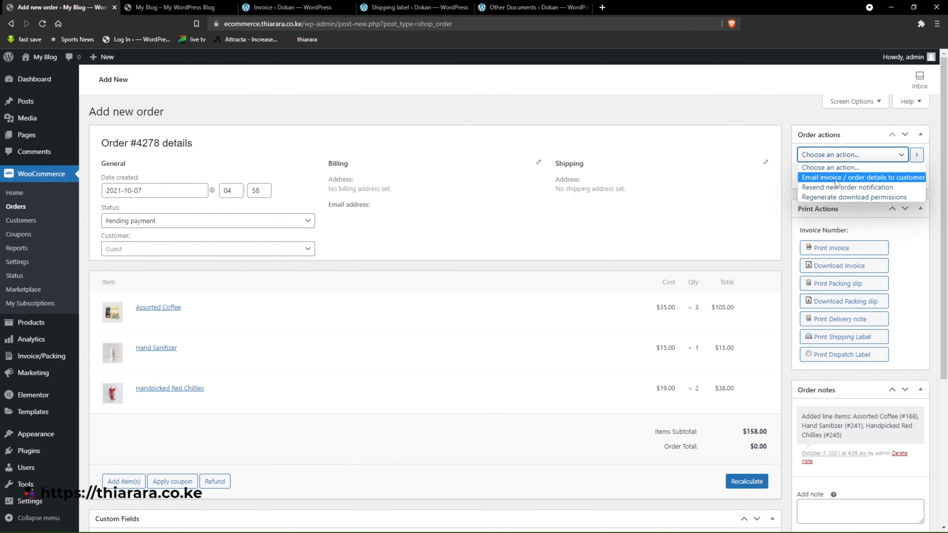
{"action": "left_click", "coordinate": [928, 242]}
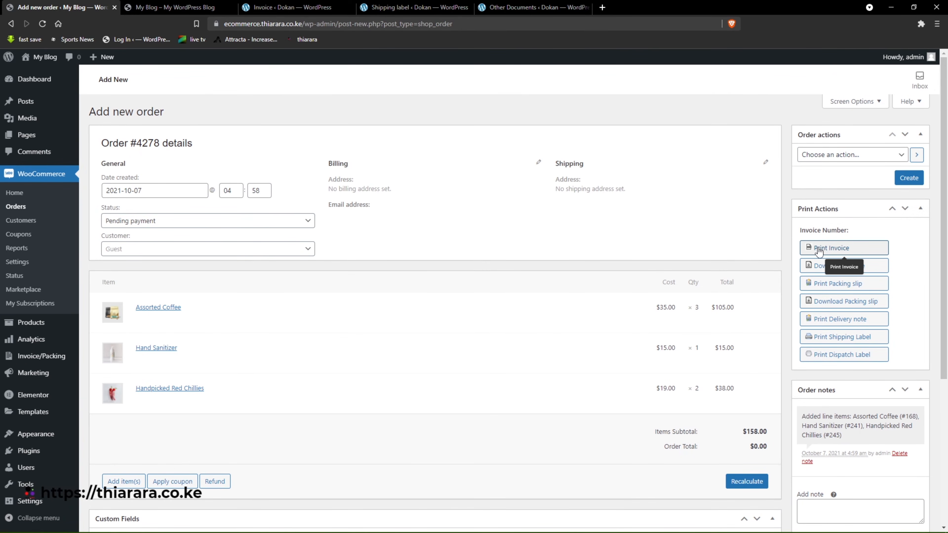
Create the order, generate its invoice number manually, and open the invoice's print preview in a maximized window.
{"action": "right_click", "coordinate": [826, 252]}
{"action": "left_click", "coordinate": [844, 246]}
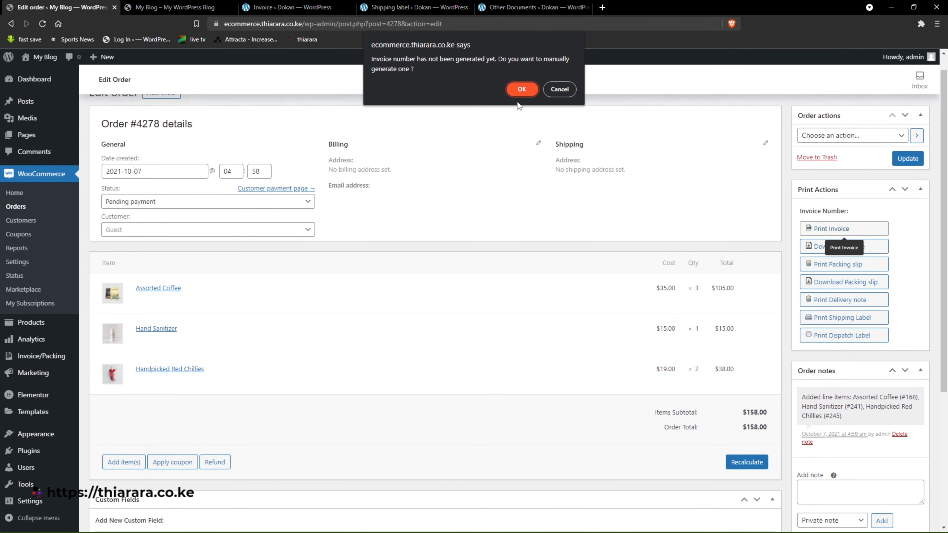
{"action": "left_click", "coordinate": [521, 90]}
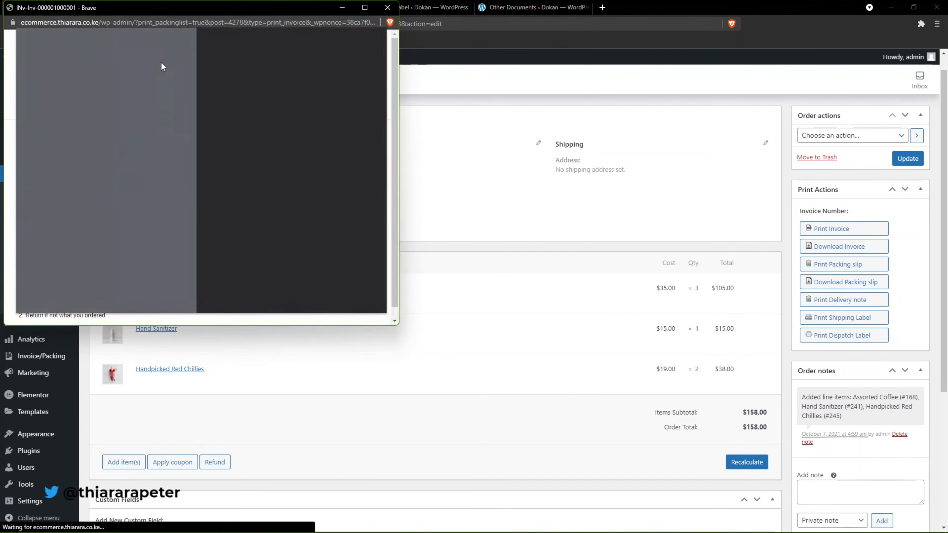
{"action": "left_click", "coordinate": [364, 8]}
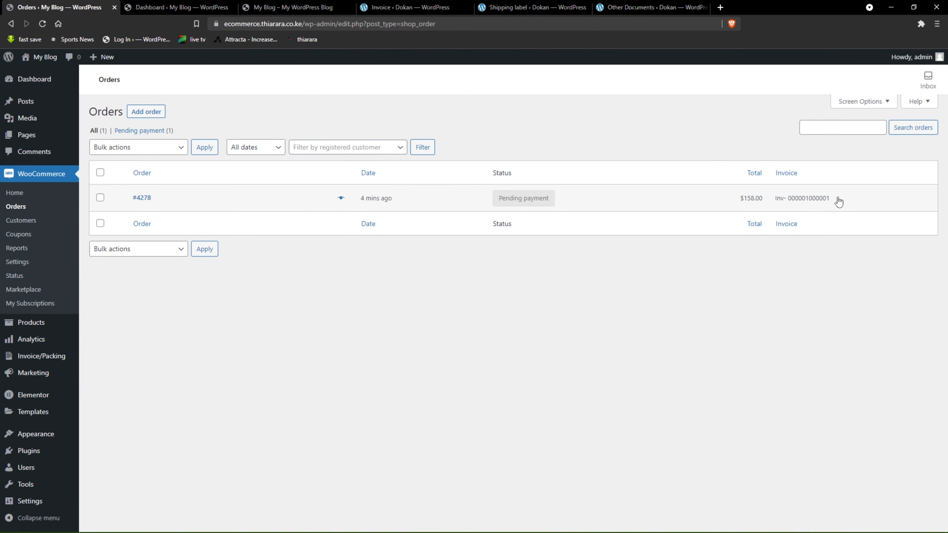
Shorten the invoice number prefix to "Inv-", reset the invoice number, and save the invoice number settings.
{"action": "left_click_drag", "start_coordinate": [838, 202], "coordinate": [791, 208]}
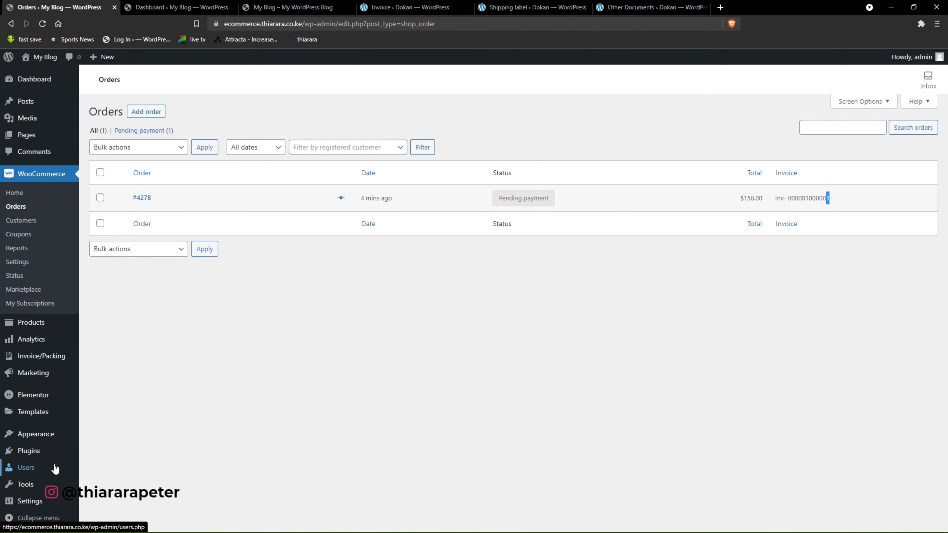
{"action": "mouse_move", "coordinate": [40, 463]}
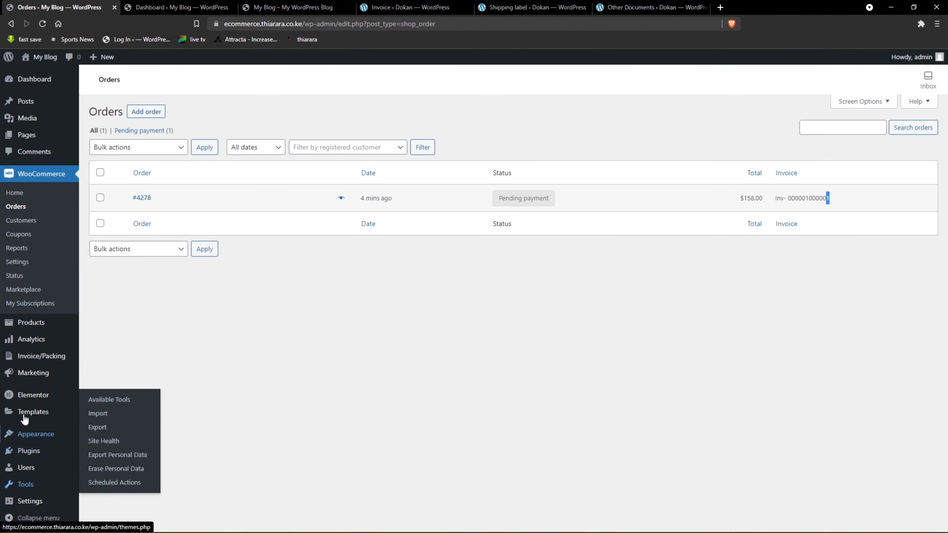
{"action": "mouse_move", "coordinate": [65, 357]}
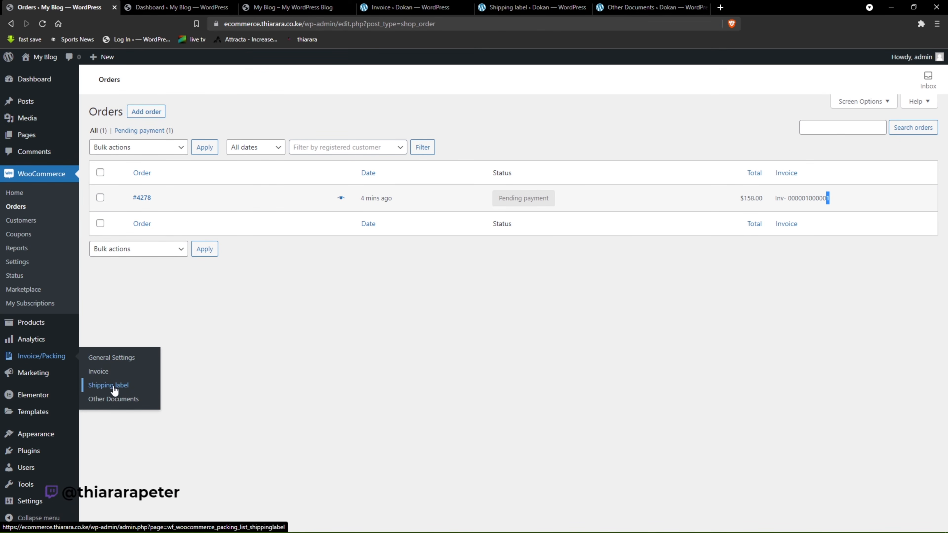
{"action": "left_click", "coordinate": [99, 375]}
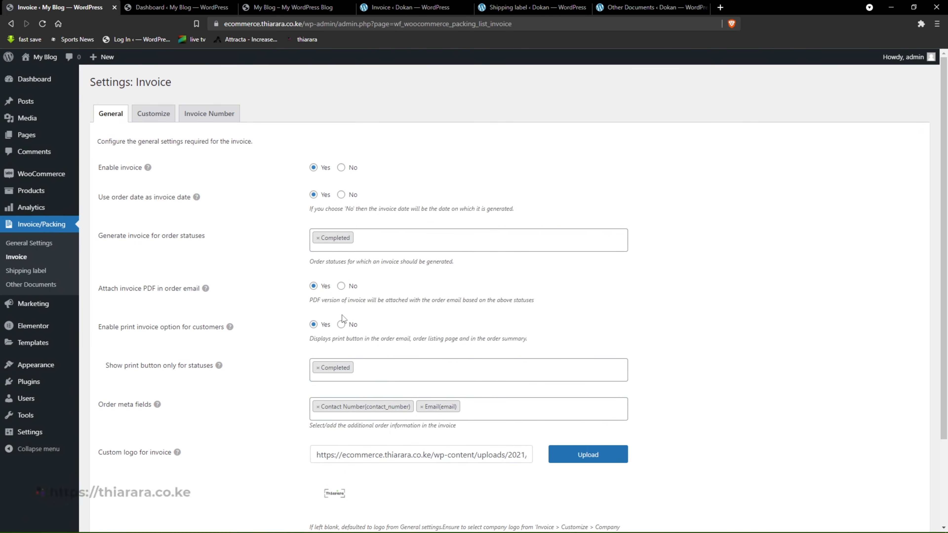
{"action": "left_click", "coordinate": [220, 111]}
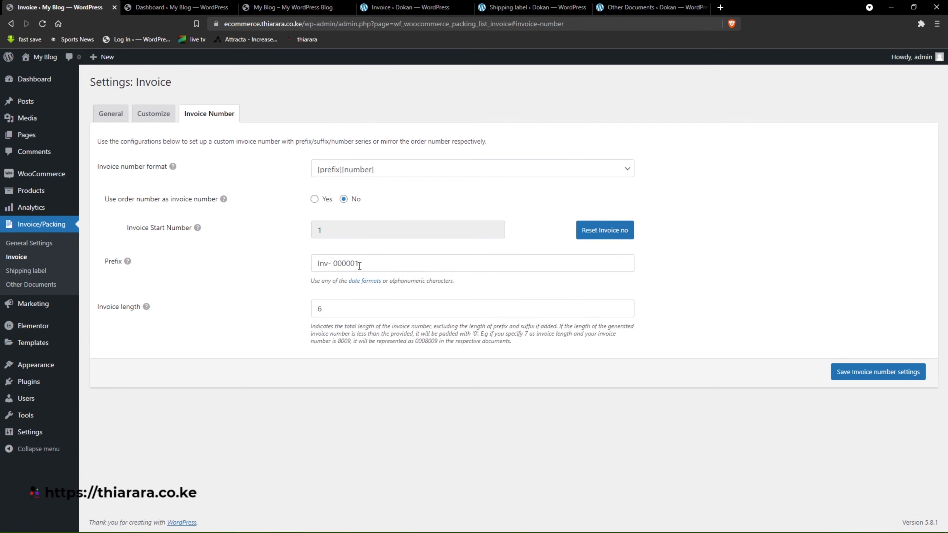
{"action": "left_click_drag", "start_coordinate": [358, 263], "coordinate": [338, 263]}
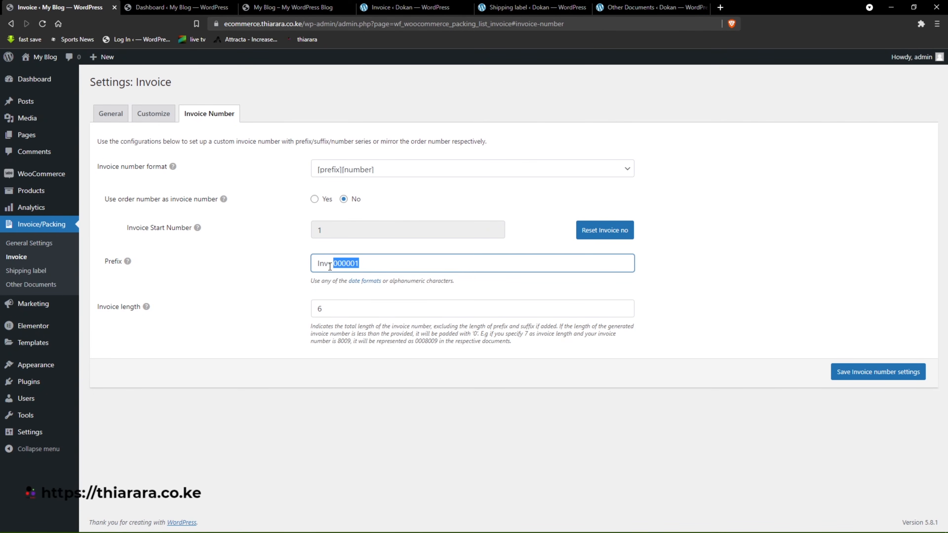
{"action": "key", "text": "BackSpace"}
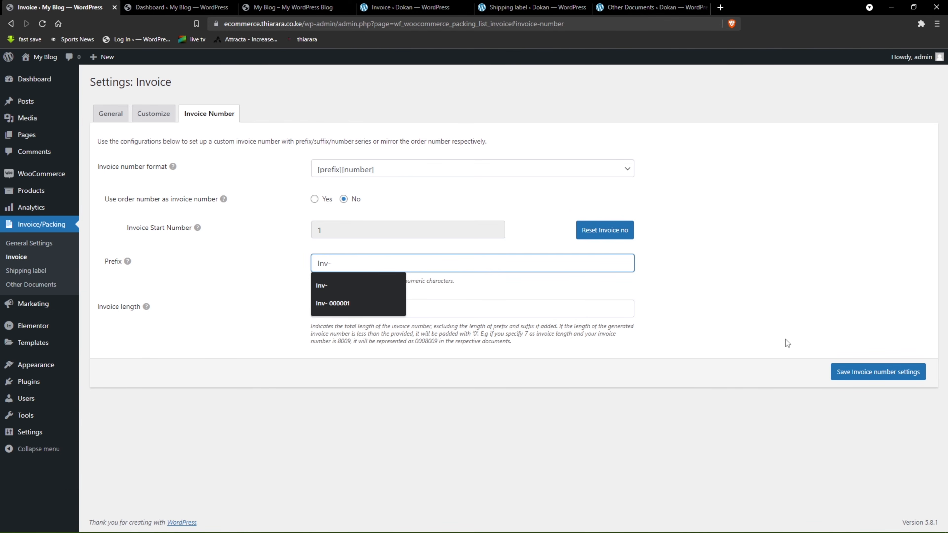
{"action": "left_click", "coordinate": [600, 234]}
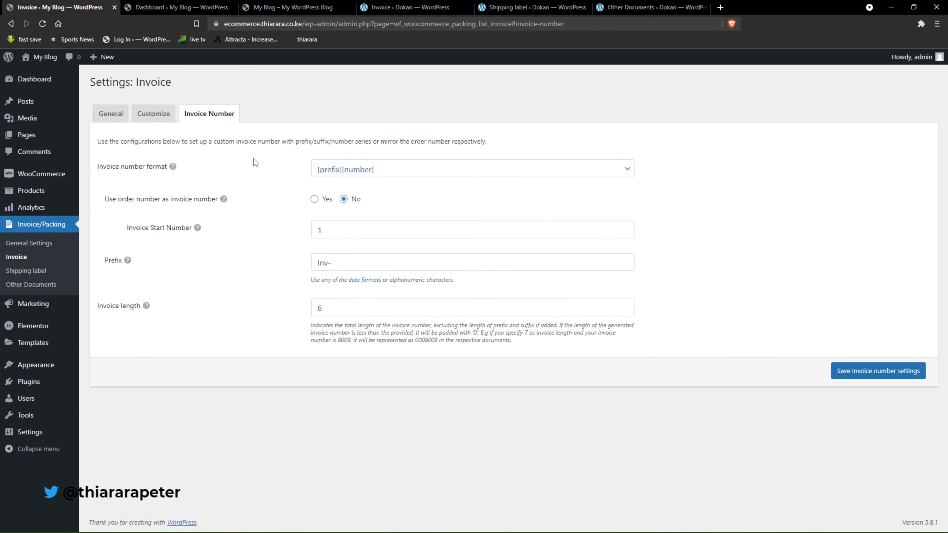
{"action": "left_click", "coordinate": [852, 371]}
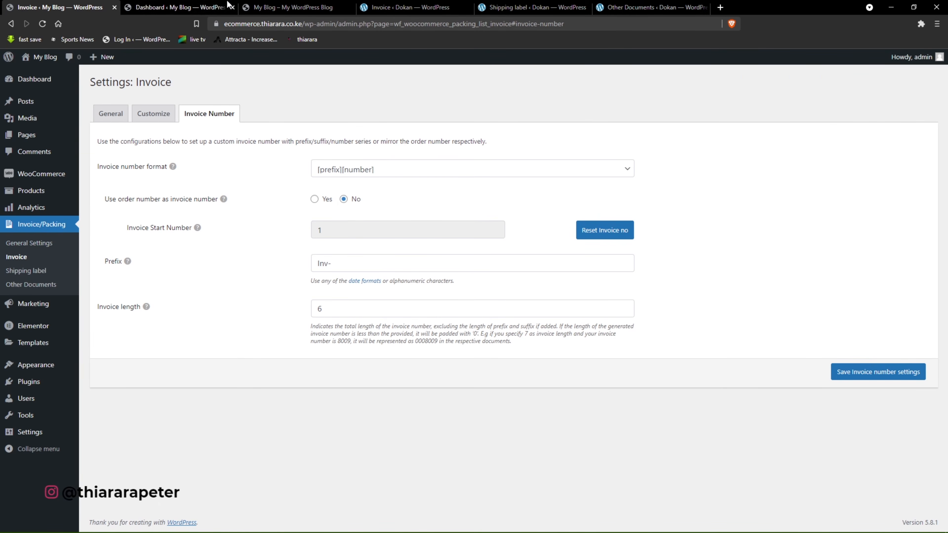
Return to the WooCommerce orders list and check the existing order's invoice number.
{"action": "left_click", "coordinate": [215, 4]}
{"action": "left_click", "coordinate": [35, 7]}
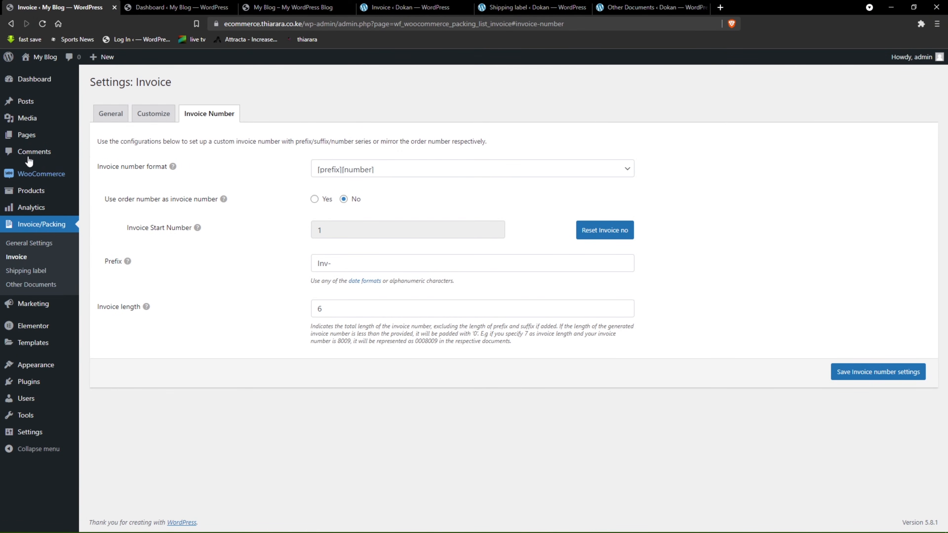
{"action": "mouse_move", "coordinate": [55, 180]}
{"action": "left_click", "coordinate": [112, 194]}
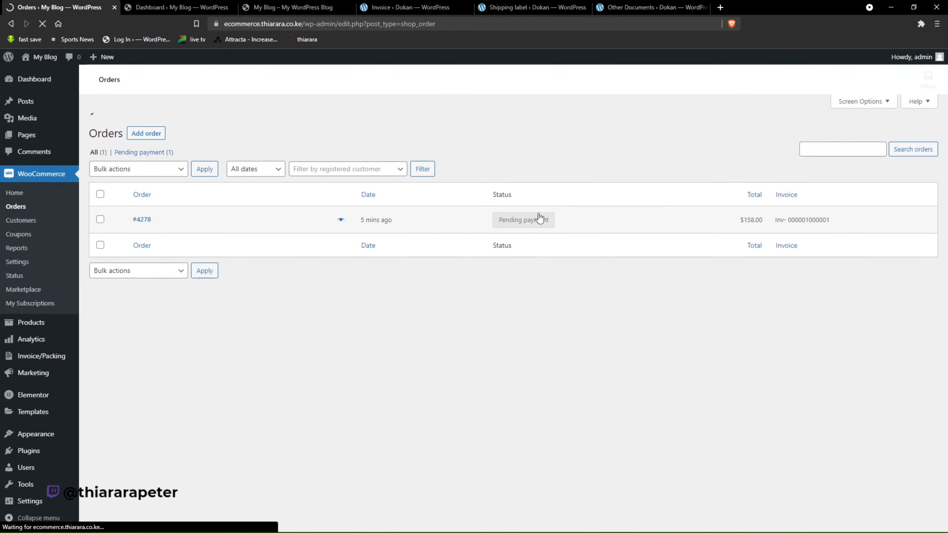
{"action": "left_click_drag", "start_coordinate": [845, 199], "coordinate": [774, 199]}
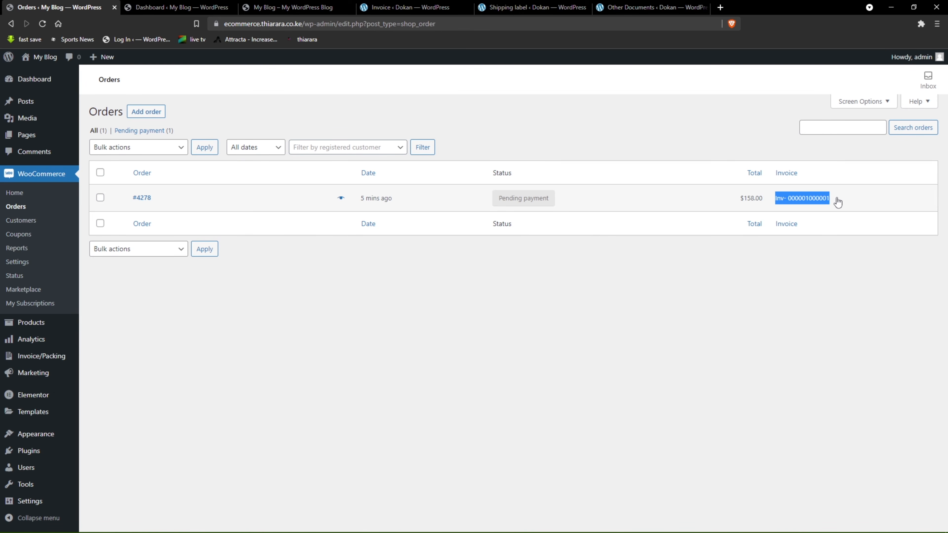
{"action": "left_click_drag", "start_coordinate": [837, 201], "coordinate": [805, 204]}
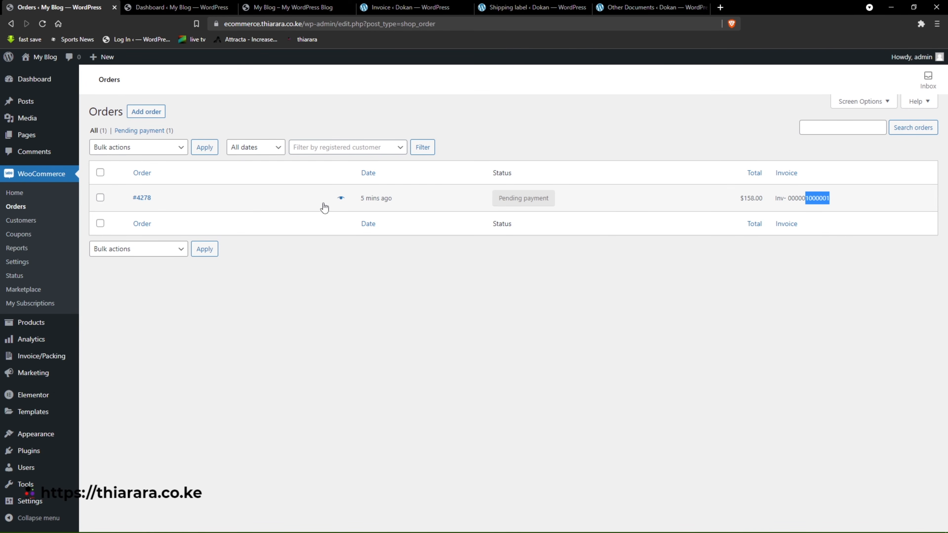
Create a new order containing one Handpicked Red Chillies, leaving its status as Pending payment.
{"action": "left_click", "coordinate": [136, 117]}
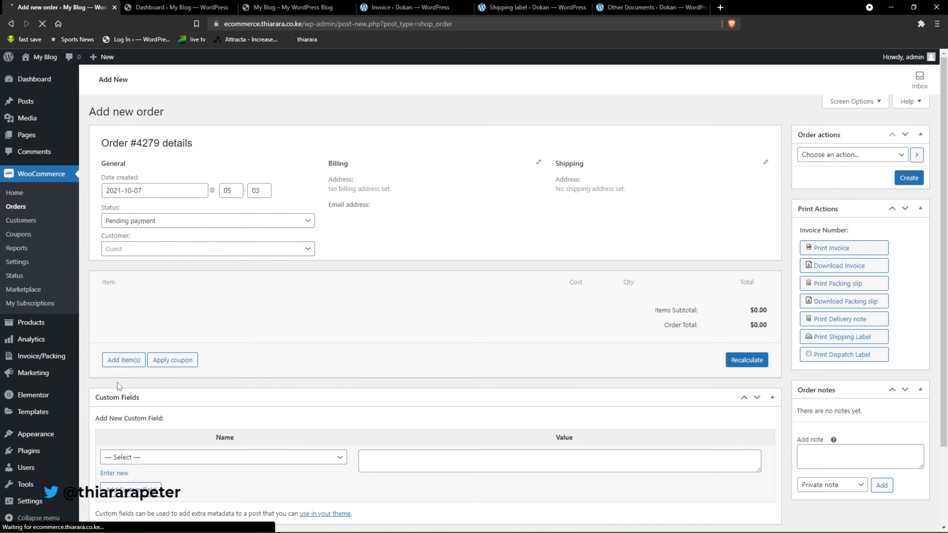
{"action": "left_click", "coordinate": [123, 362]}
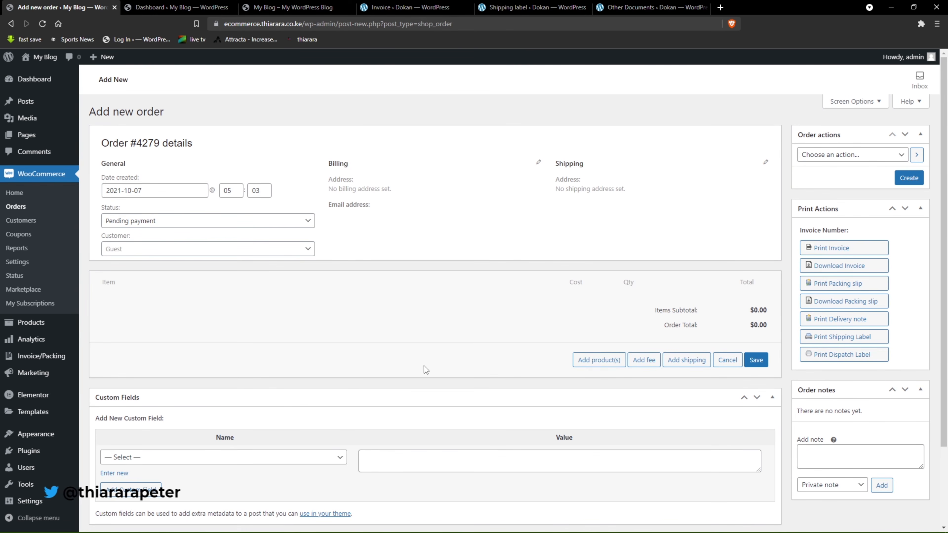
{"action": "left_click", "coordinate": [598, 362]}
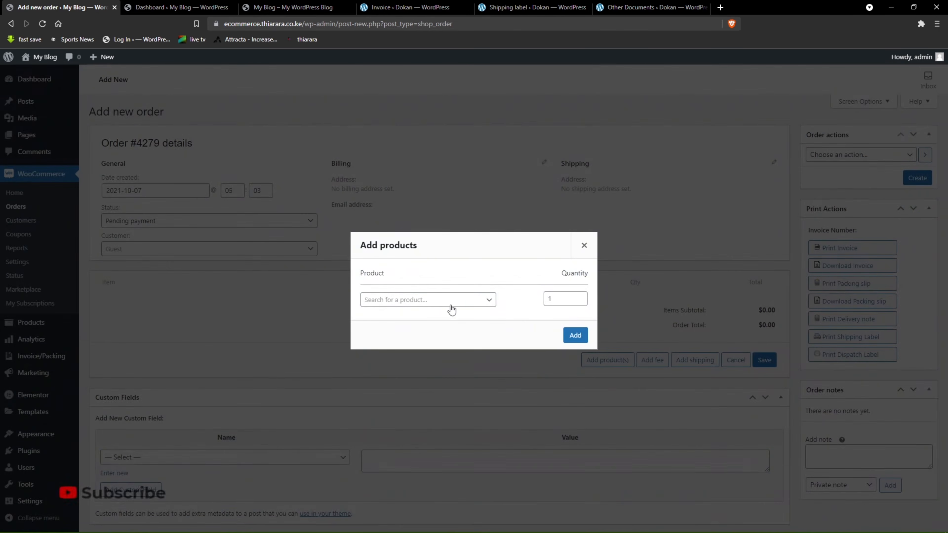
{"action": "left_click", "coordinate": [426, 301]}
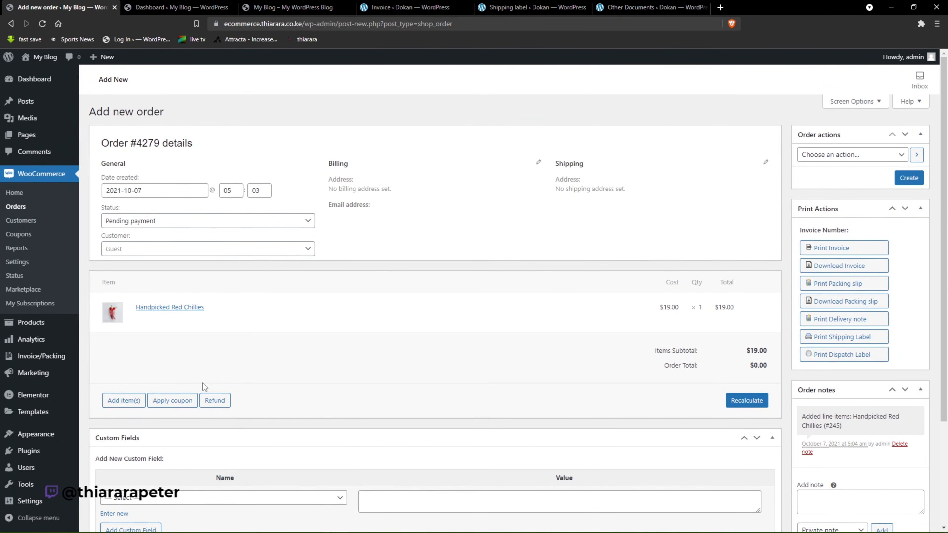
{"action": "scroll", "coordinate": [225, 409], "scroll_direction": "down", "scroll_amount": 4}
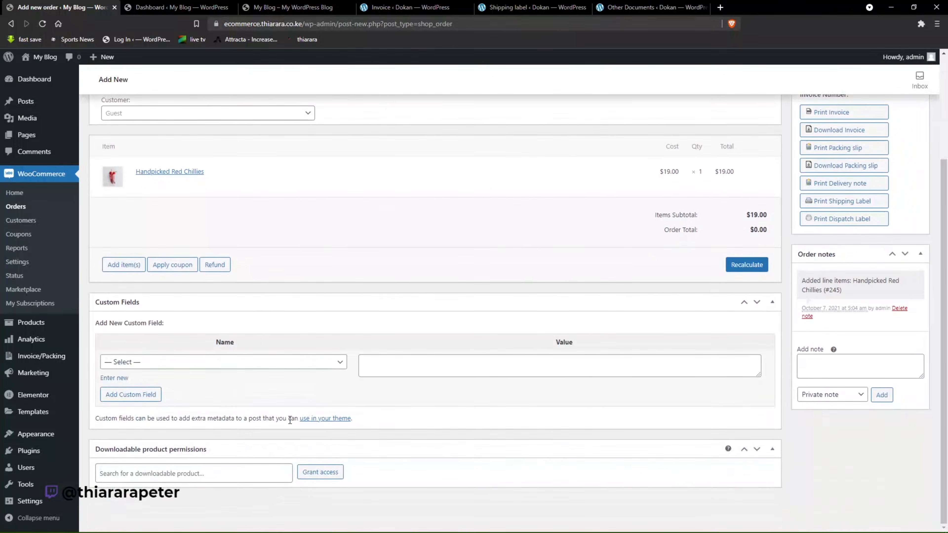
{"action": "scroll", "coordinate": [779, 387], "scroll_direction": "up", "scroll_amount": 4}
{"action": "left_click", "coordinate": [906, 179]}
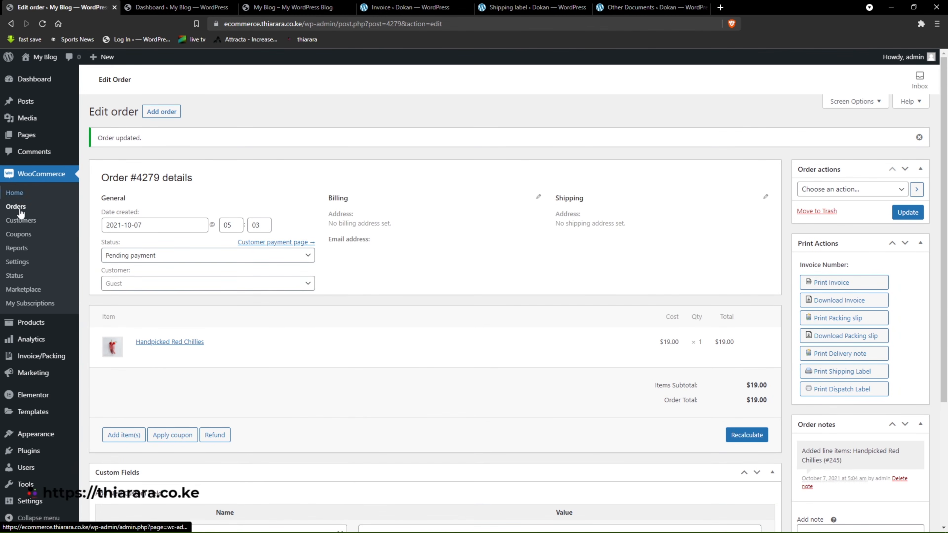
Reopen the new order from the orders list, generate its invoice number manually, and check the number in the maximized print preview.
{"action": "left_click", "coordinate": [21, 210]}
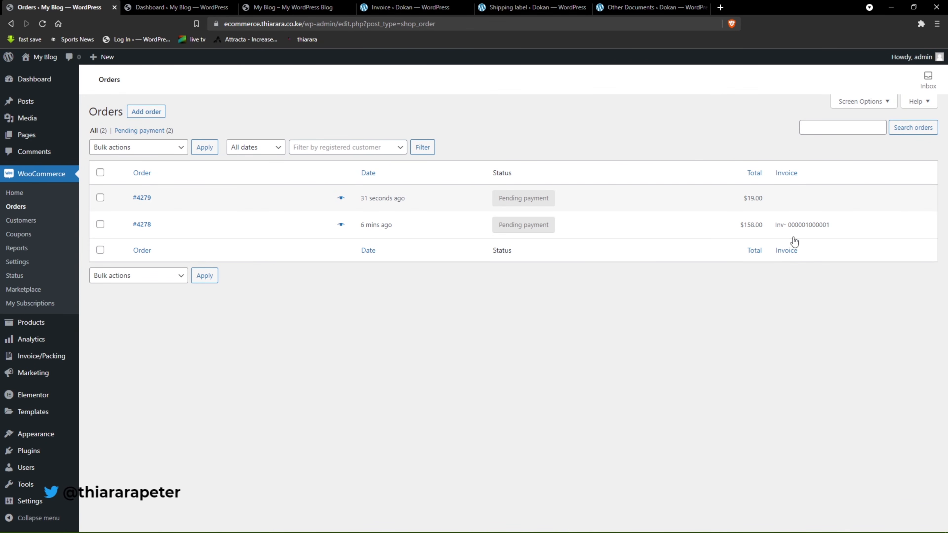
{"action": "left_click", "coordinate": [142, 203]}
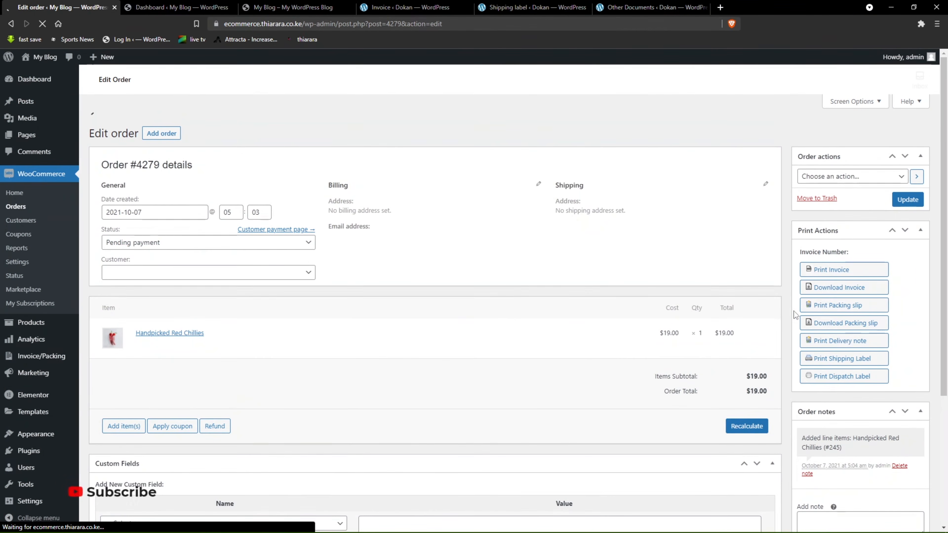
{"action": "left_click", "coordinate": [829, 273]}
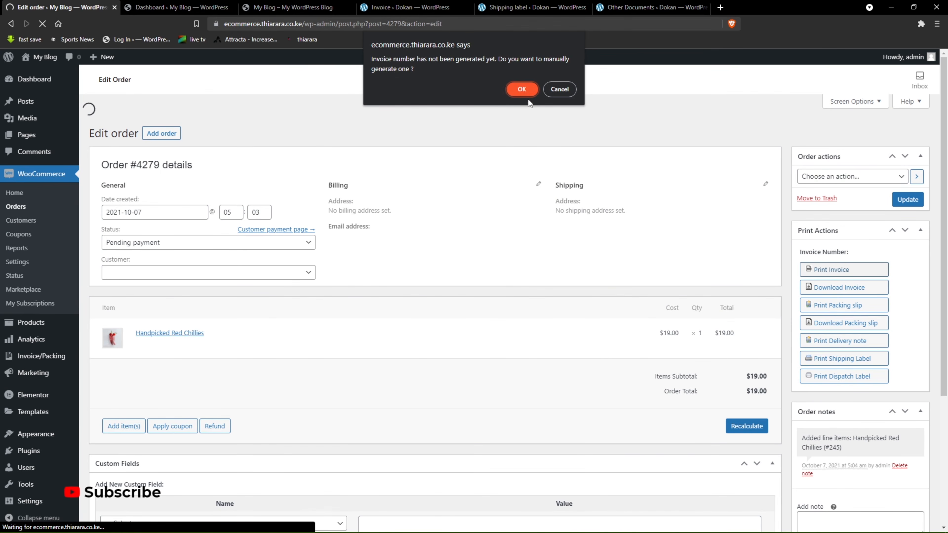
{"action": "left_click", "coordinate": [519, 89]}
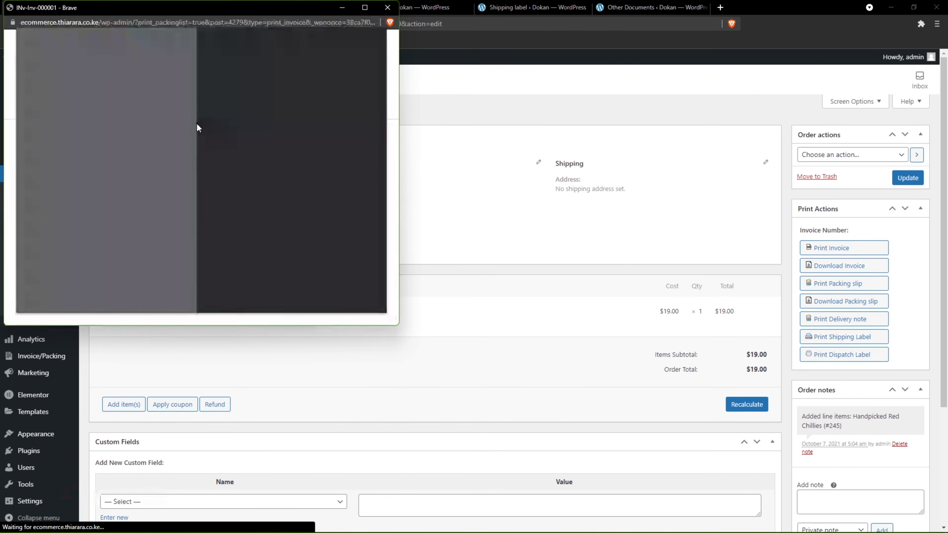
{"action": "left_click", "coordinate": [365, 8]}
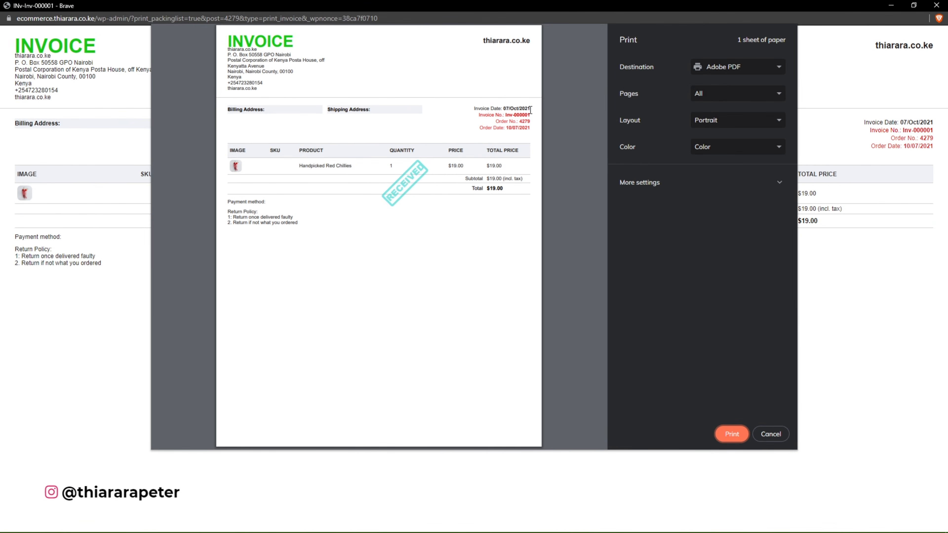
{"action": "left_click_drag", "start_coordinate": [530, 115], "coordinate": [515, 114]}
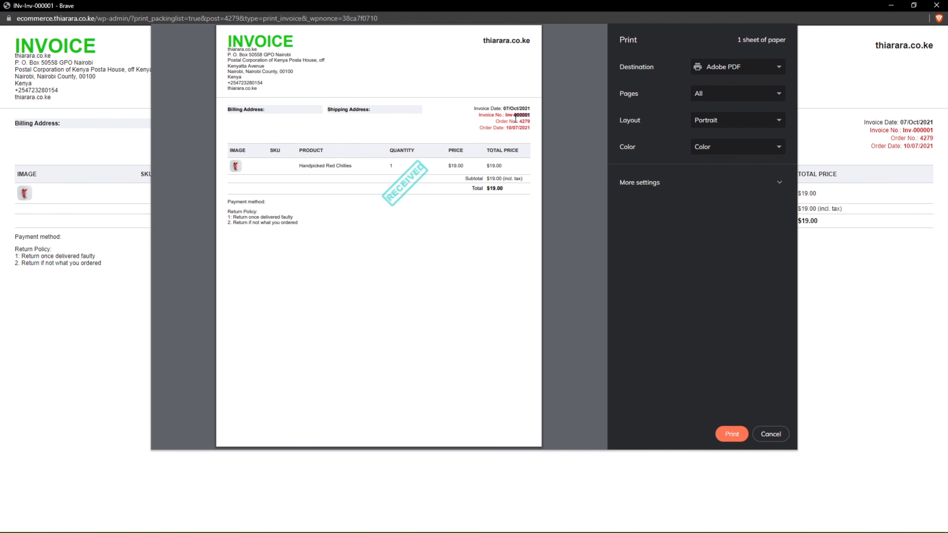
Leave the invoice preview without printing and check the new order's invoice number in the orders list.
{"action": "left_click", "coordinate": [771, 434]}
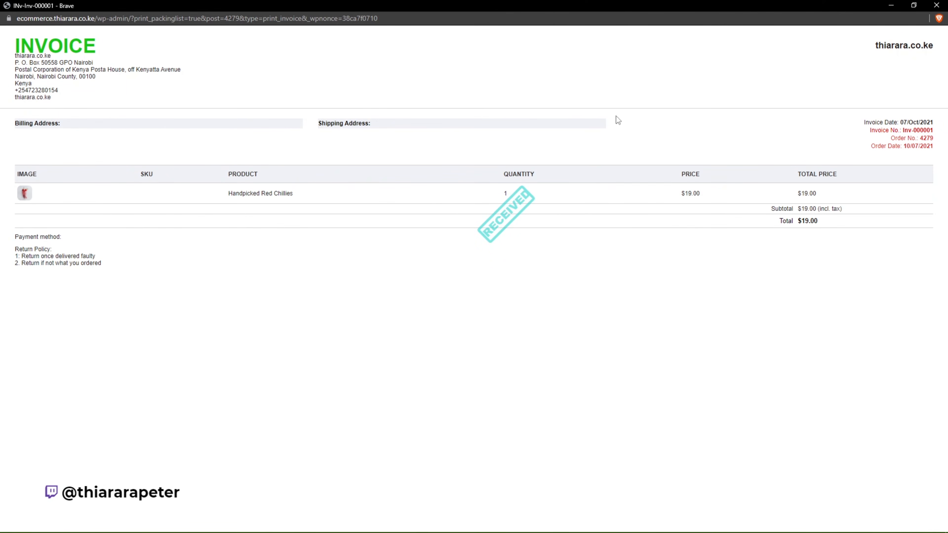
{"action": "left_click", "coordinate": [890, 8]}
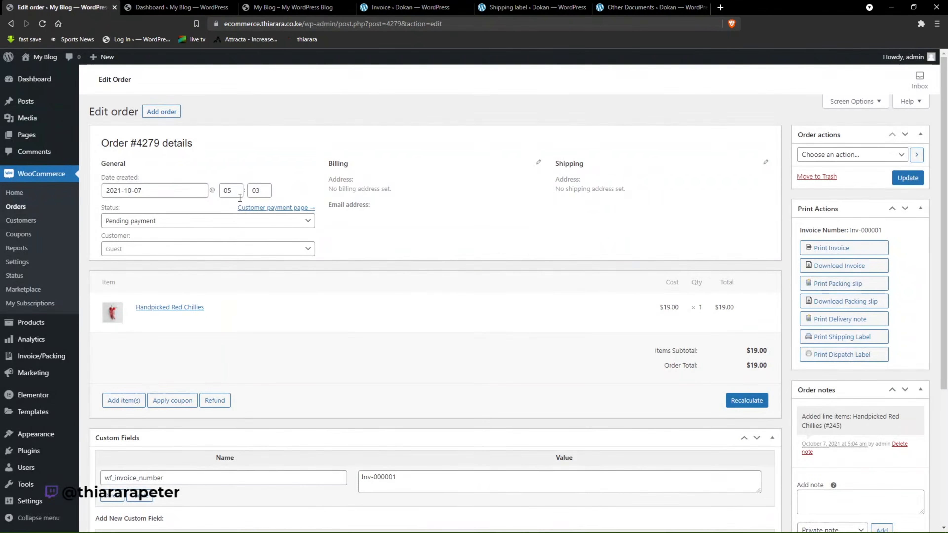
{"action": "left_click", "coordinate": [19, 210]}
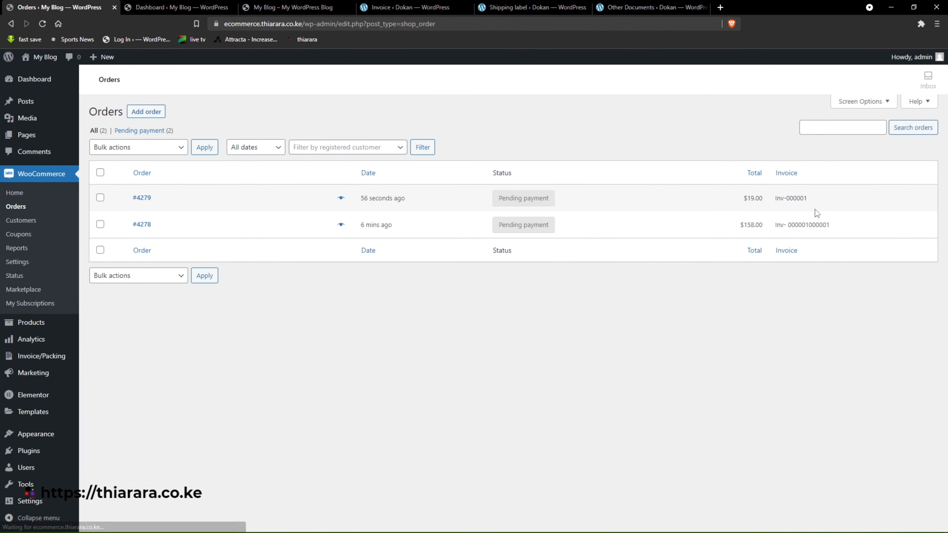
{"action": "left_click_drag", "start_coordinate": [812, 200], "coordinate": [795, 202]}
{"action": "left_click", "coordinate": [818, 298]}
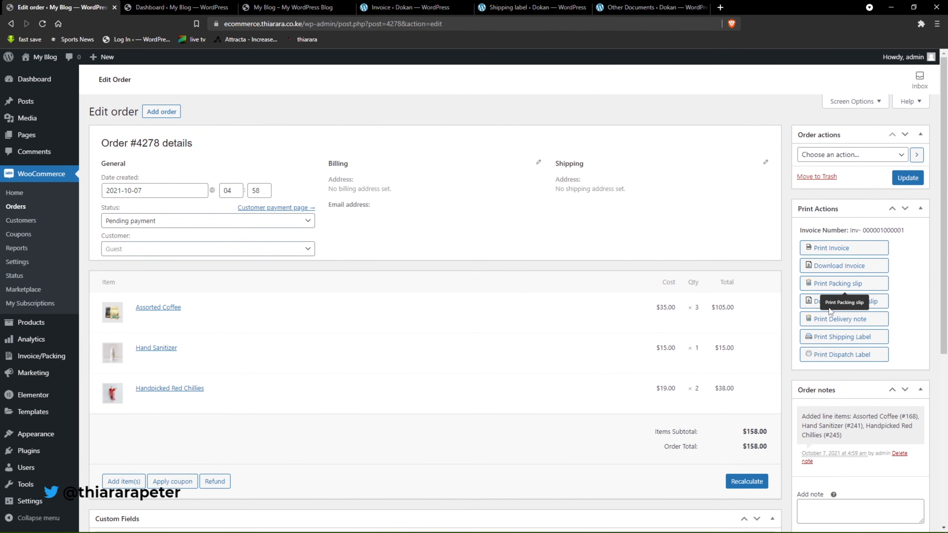
Open the packing slip's print preview for the earlier three-product order and inspect its order date and address sections.
{"action": "left_click", "coordinate": [832, 286]}
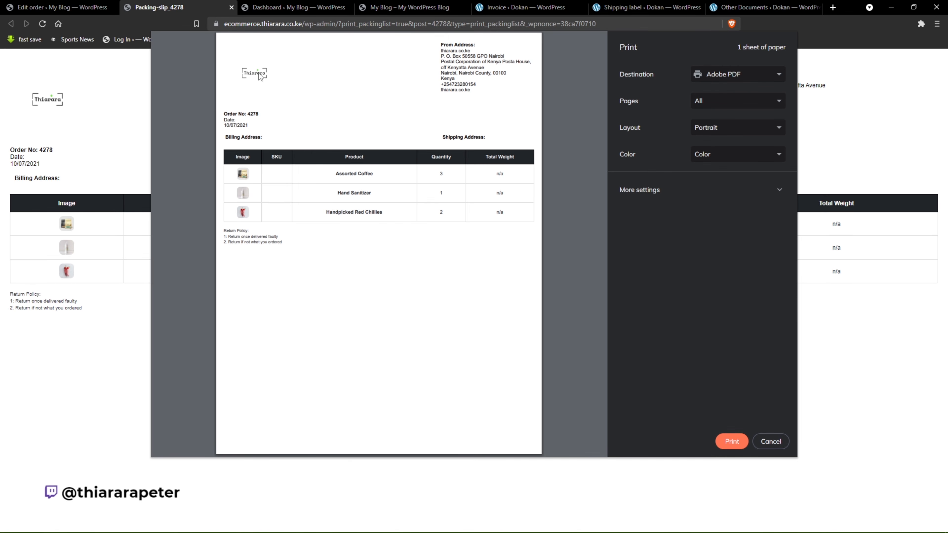
{"action": "left_click_drag", "start_coordinate": [218, 119], "coordinate": [244, 145]}
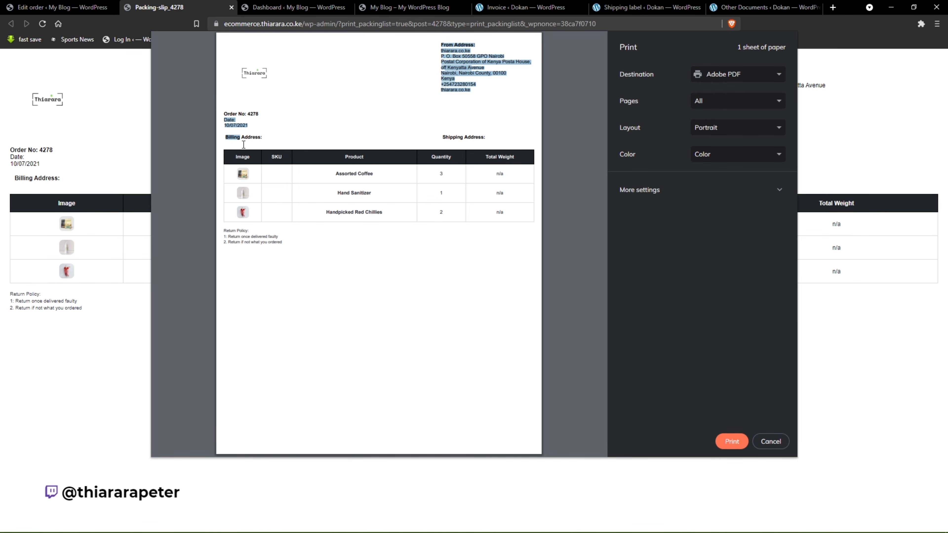
{"action": "left_click", "coordinate": [315, 135]}
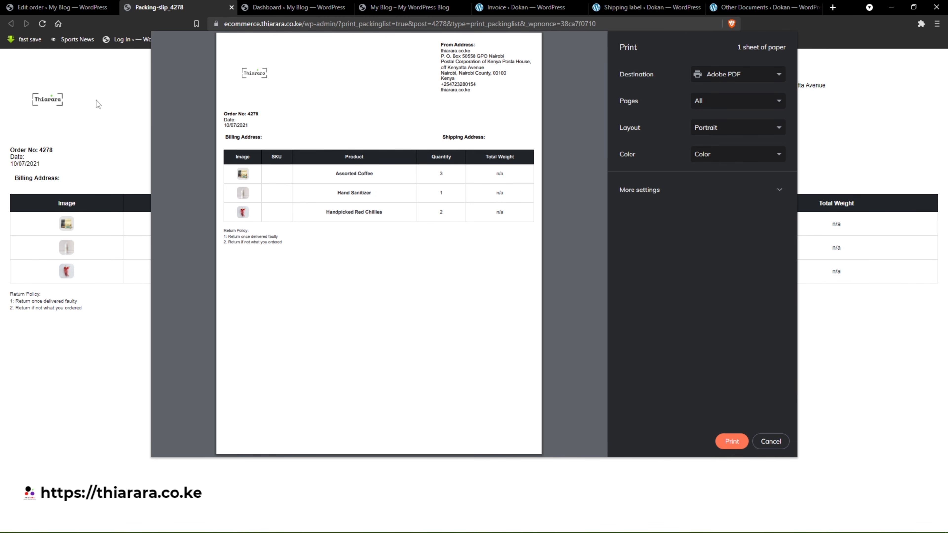
Cancel printing the packing slip and examine the return policy text below its product table.
{"action": "left_click", "coordinate": [770, 441]}
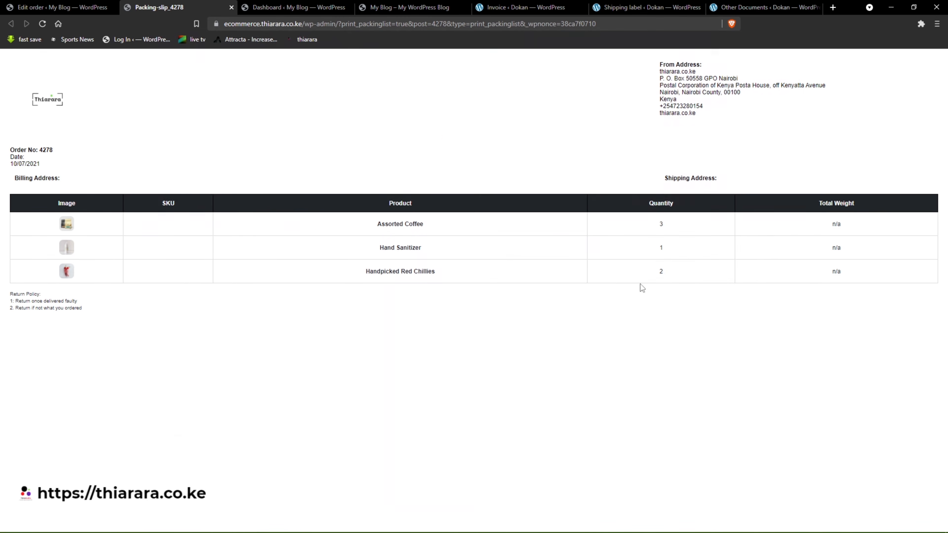
{"action": "left_click", "coordinate": [96, 313]}
{"action": "left_click_drag", "start_coordinate": [81, 310], "coordinate": [10, 293]}
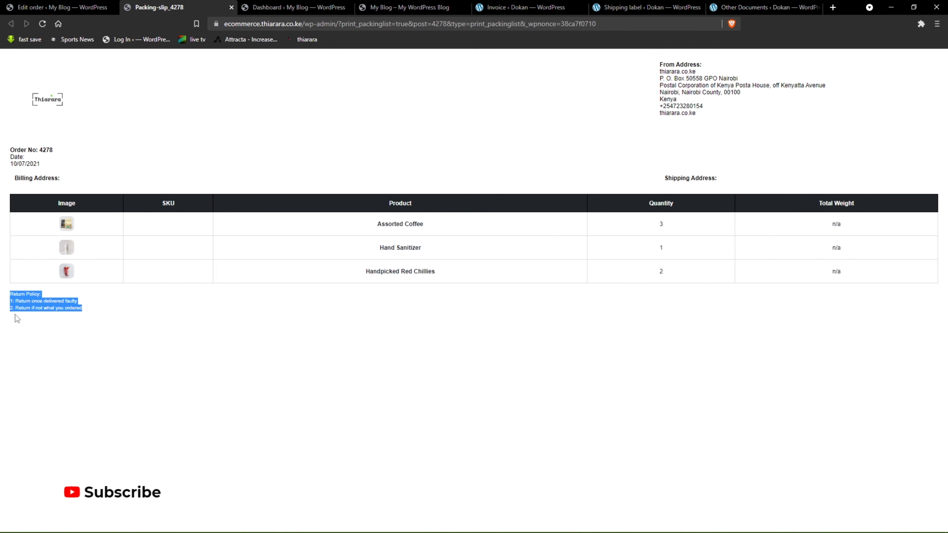
{"action": "left_click", "coordinate": [57, 292]}
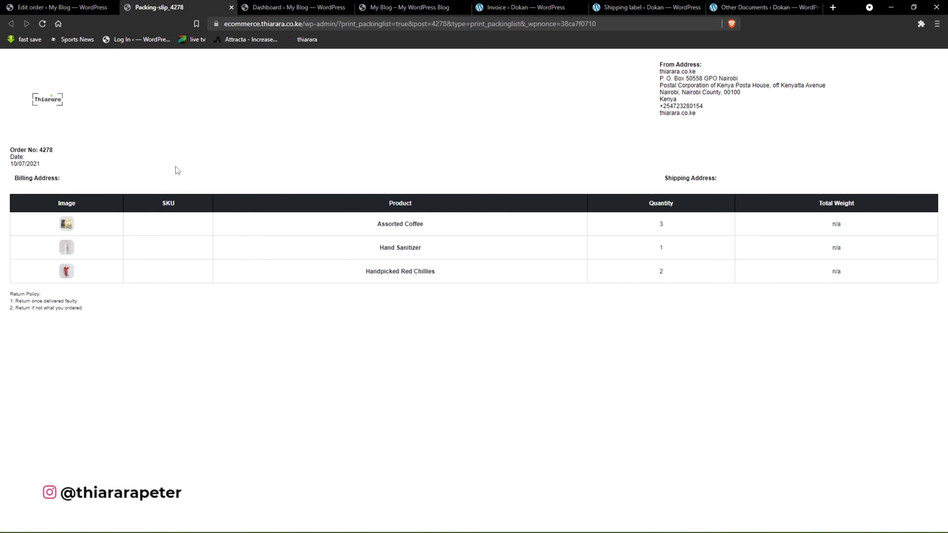
Open the delivery note for the three-product order, cancel its printing, and inspect the product, quantity and total weight columns.
{"action": "left_click", "coordinate": [90, 5]}
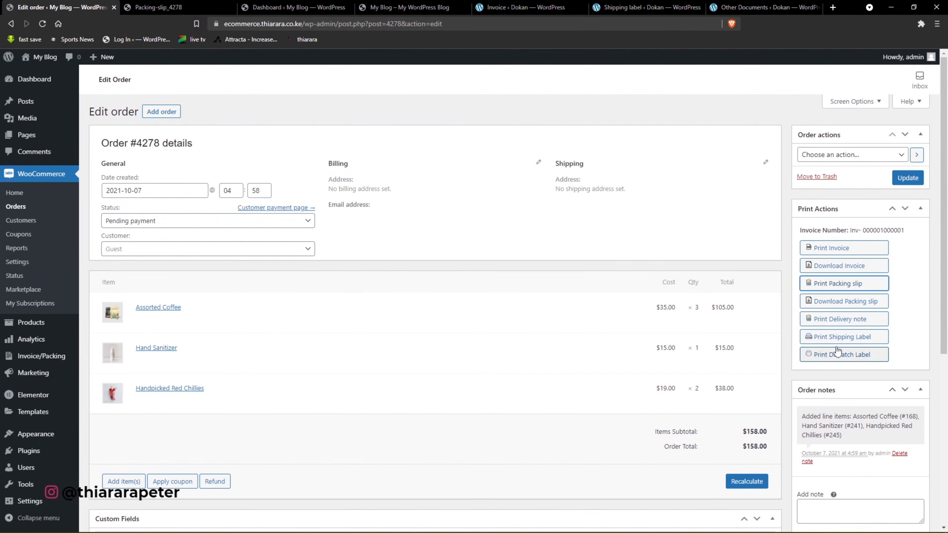
{"action": "left_click", "coordinate": [833, 321]}
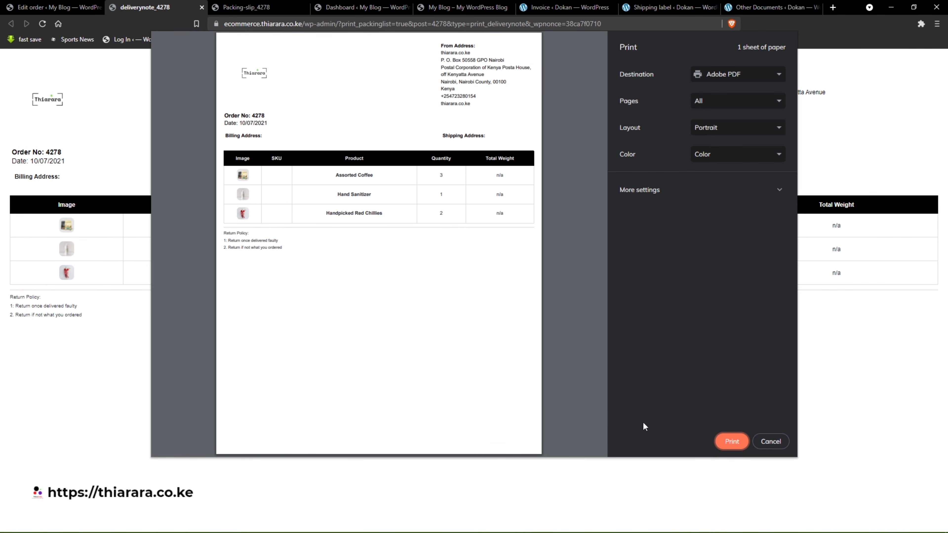
{"action": "left_click", "coordinate": [769, 443]}
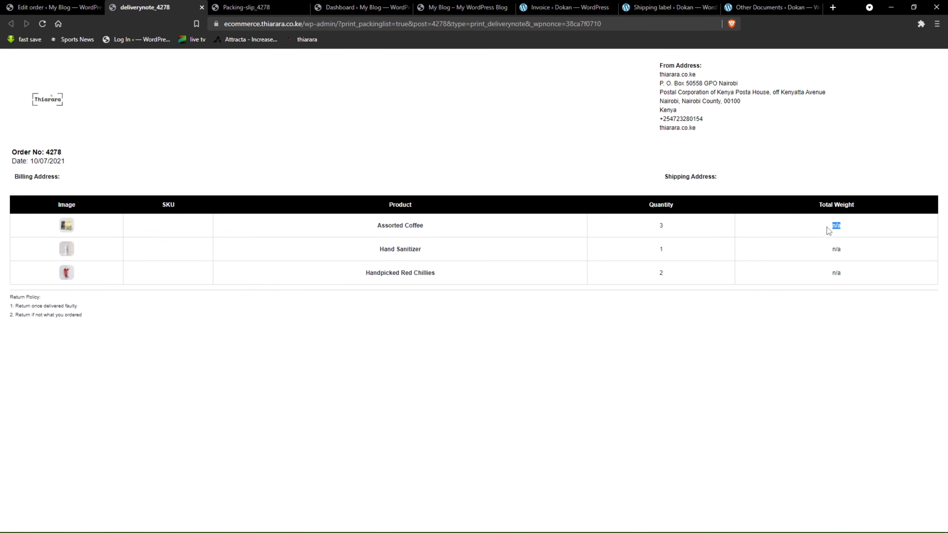
{"action": "double_click", "coordinate": [838, 249]}
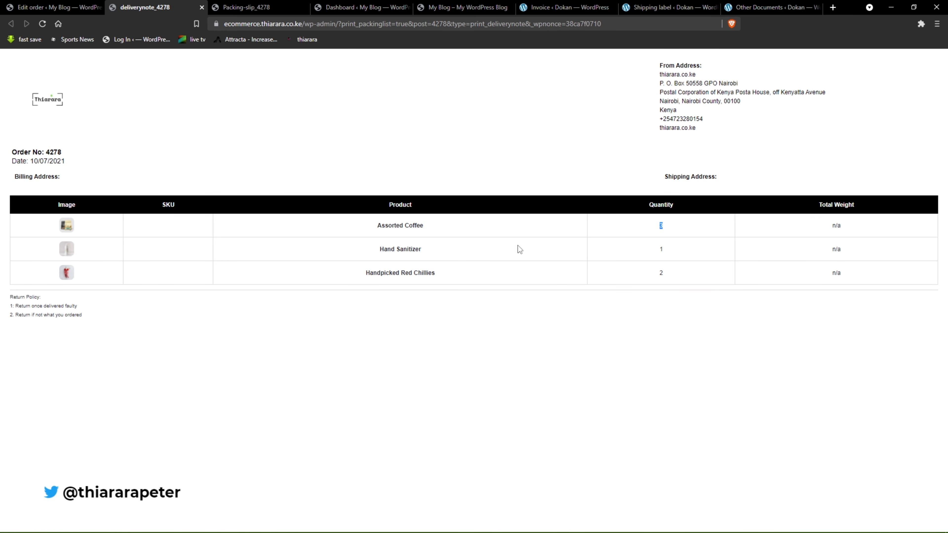
{"action": "left_click_drag", "start_coordinate": [423, 234], "coordinate": [309, 214]}
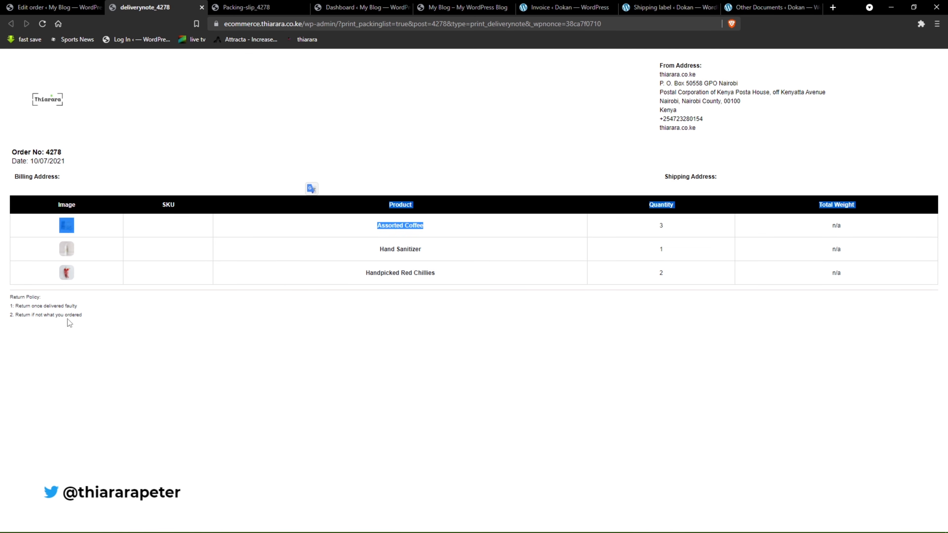
Open the same order's shipping label, cancel its printing, and examine the From address, order number and weight details.
{"action": "left_click", "coordinate": [54, 7]}
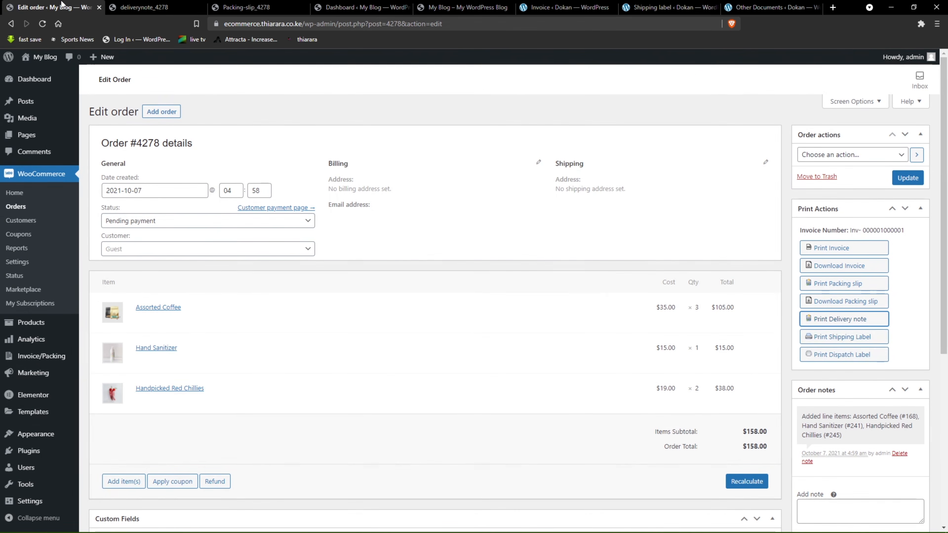
{"action": "left_click", "coordinate": [837, 337]}
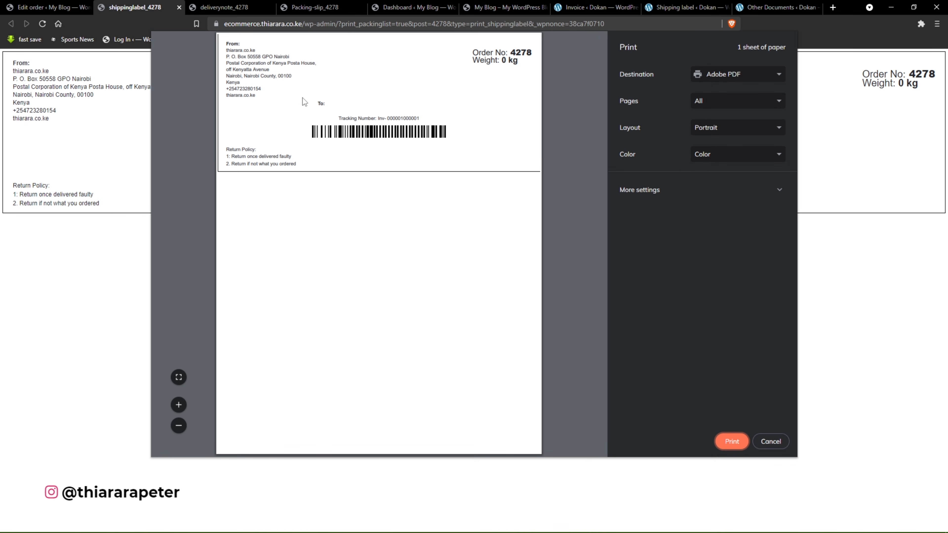
{"action": "left_click", "coordinate": [777, 440]}
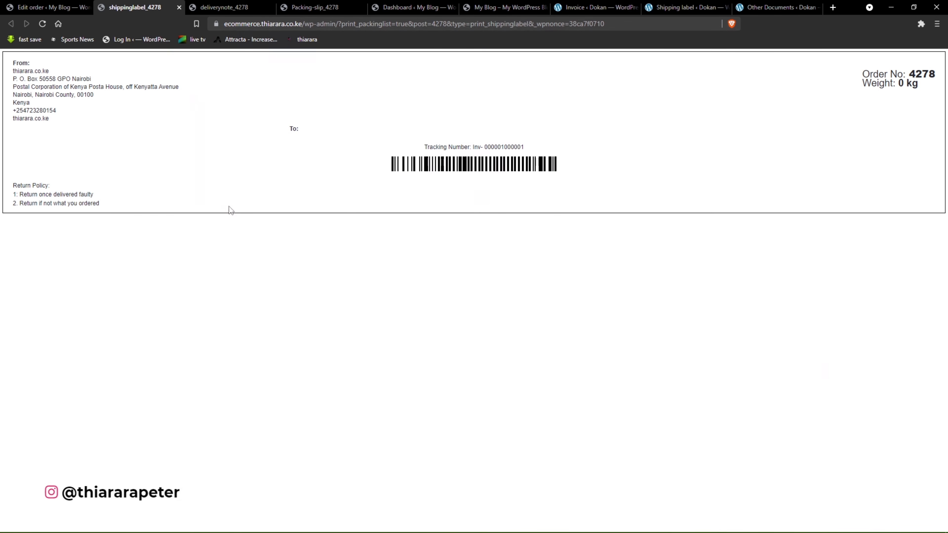
{"action": "left_click_drag", "start_coordinate": [12, 61], "coordinate": [62, 134]}
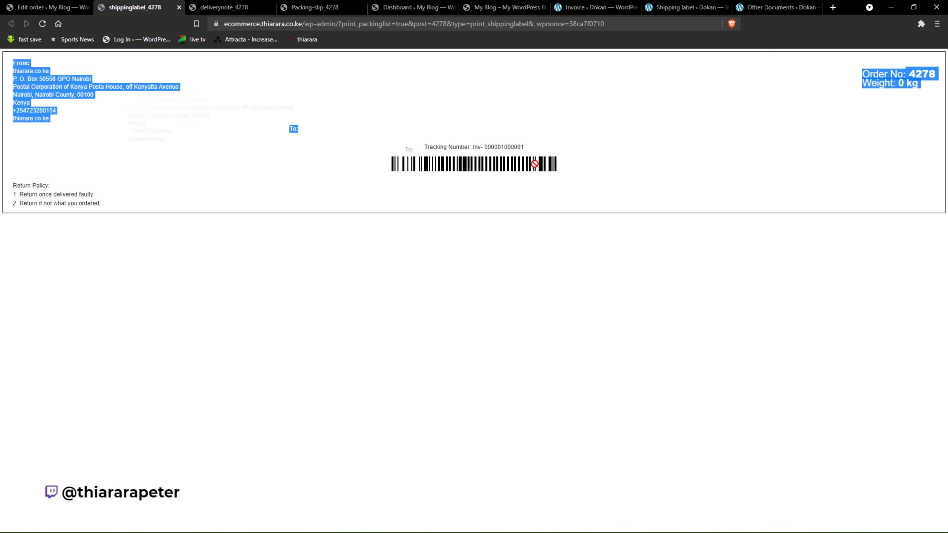
{"action": "left_click", "coordinate": [870, 123]}
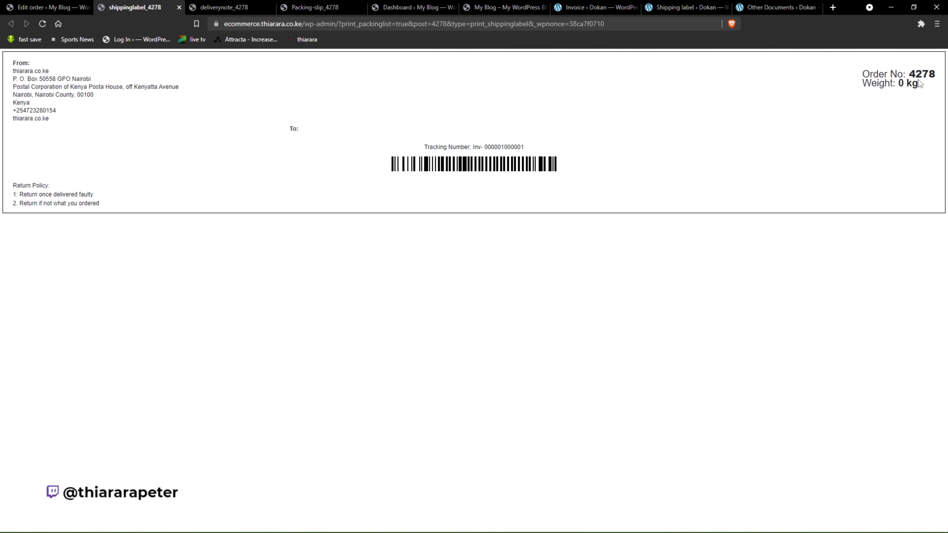
{"action": "left_click_drag", "start_coordinate": [921, 87], "coordinate": [865, 76]}
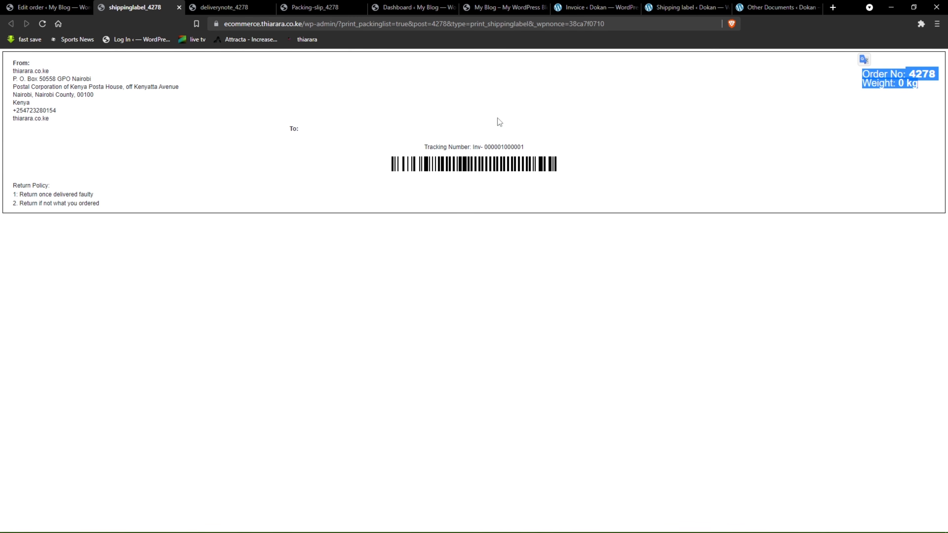
Open the newer Handpicked Red Chillies order's shipping label from the orders list, cancel its printing, and check the tracking number.
{"action": "left_click", "coordinate": [67, 5]}
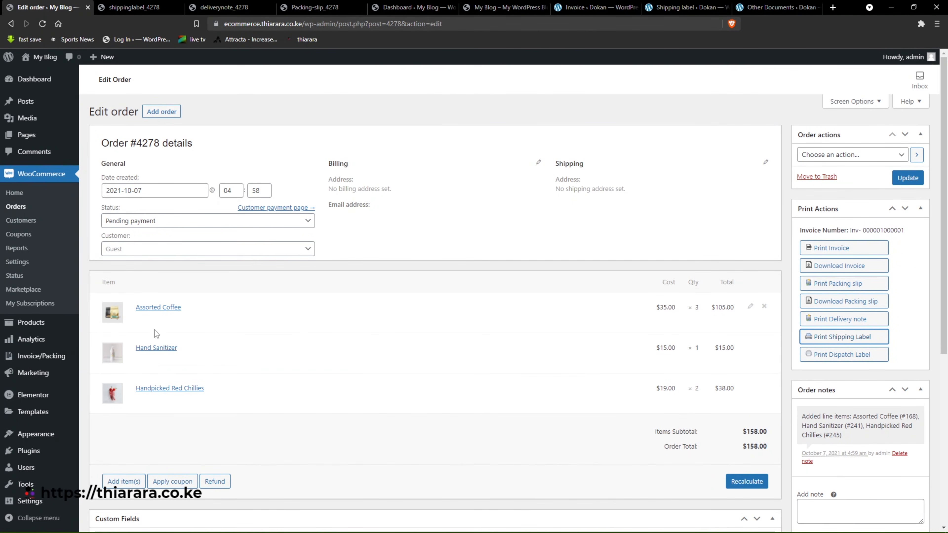
{"action": "left_click", "coordinate": [16, 210]}
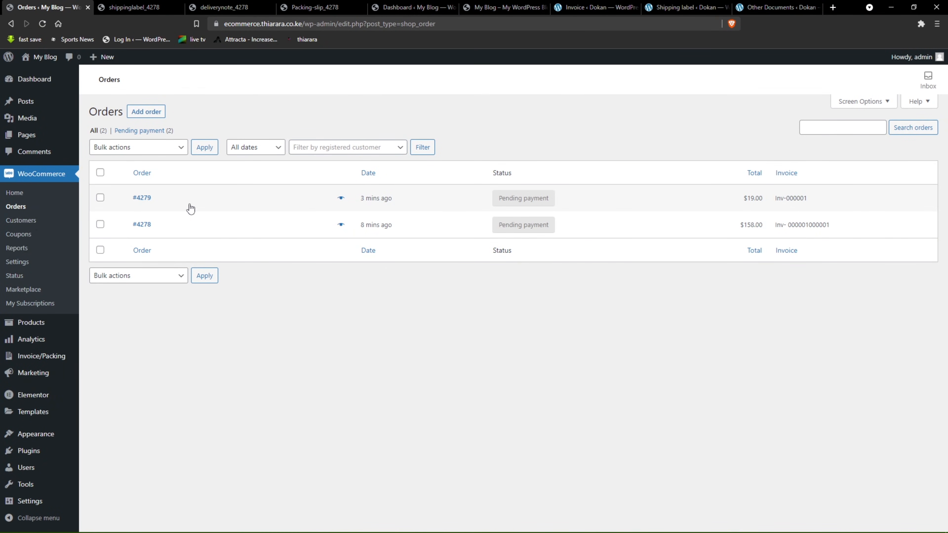
{"action": "left_click", "coordinate": [139, 199]}
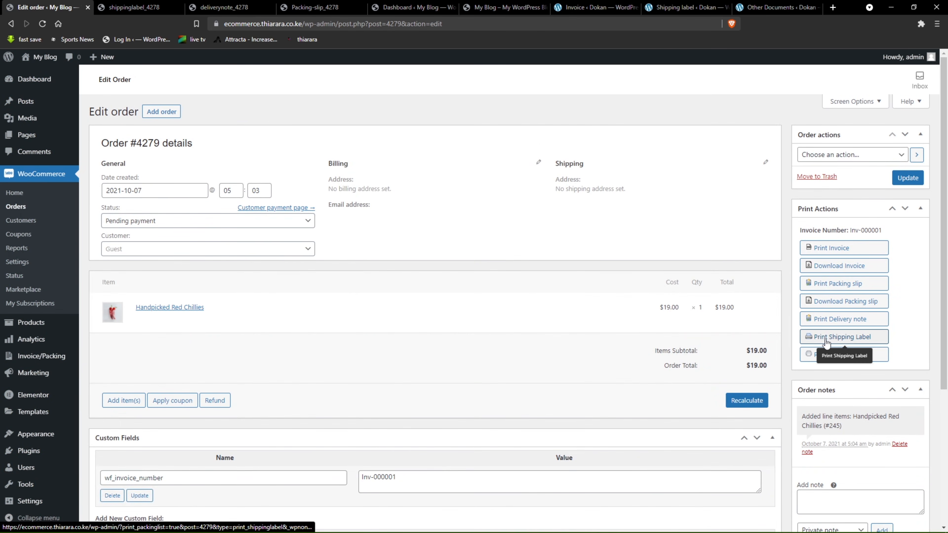
{"action": "left_click", "coordinate": [821, 338]}
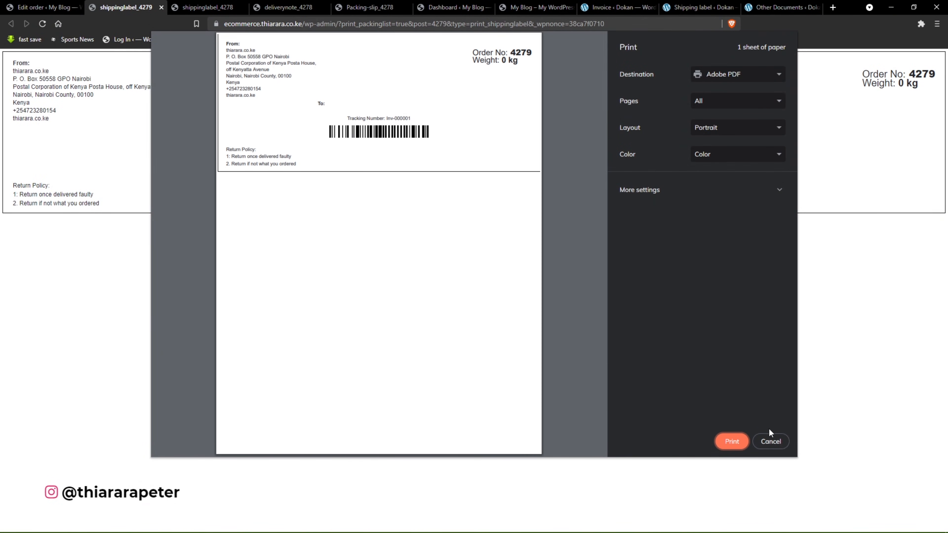
{"action": "left_click", "coordinate": [770, 442]}
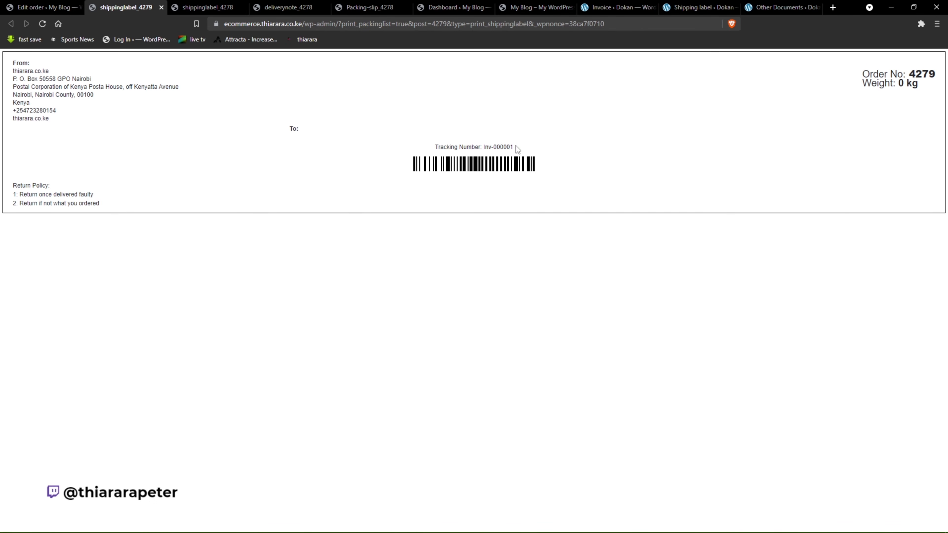
{"action": "left_click_drag", "start_coordinate": [518, 150], "coordinate": [482, 146]}
{"action": "left_click", "coordinate": [564, 185]}
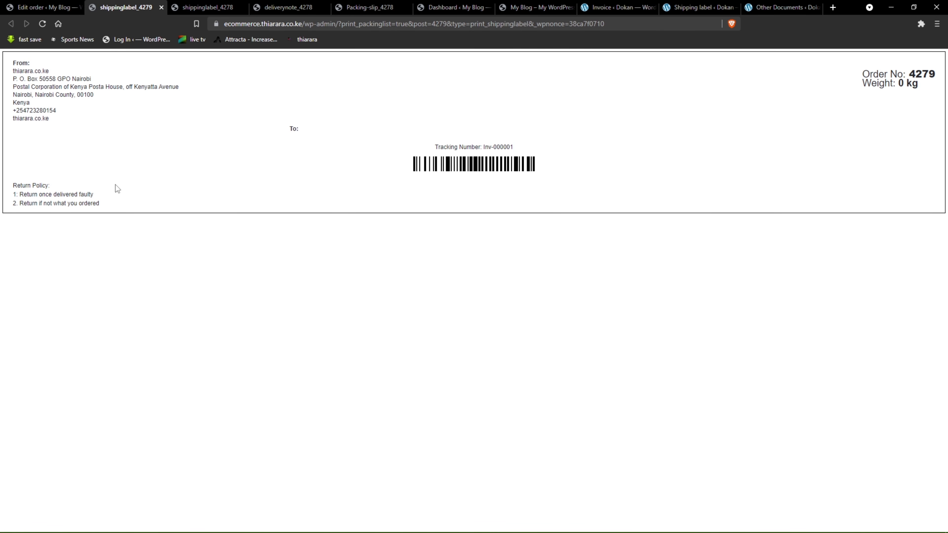
Return to the newer order's edit page and bring up the Invoice/Packing plugin's settings choices.
{"action": "left_click", "coordinate": [32, 7]}
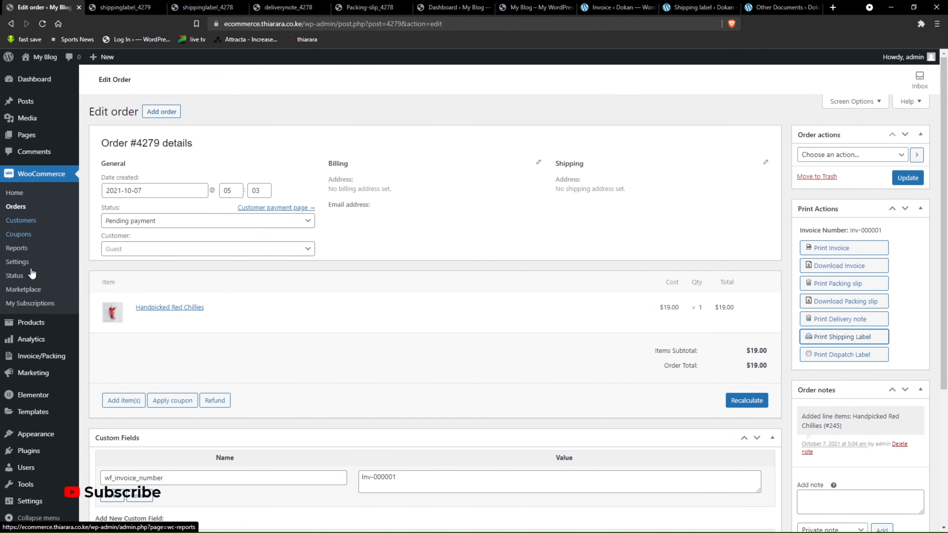
{"action": "mouse_move", "coordinate": [49, 369]}
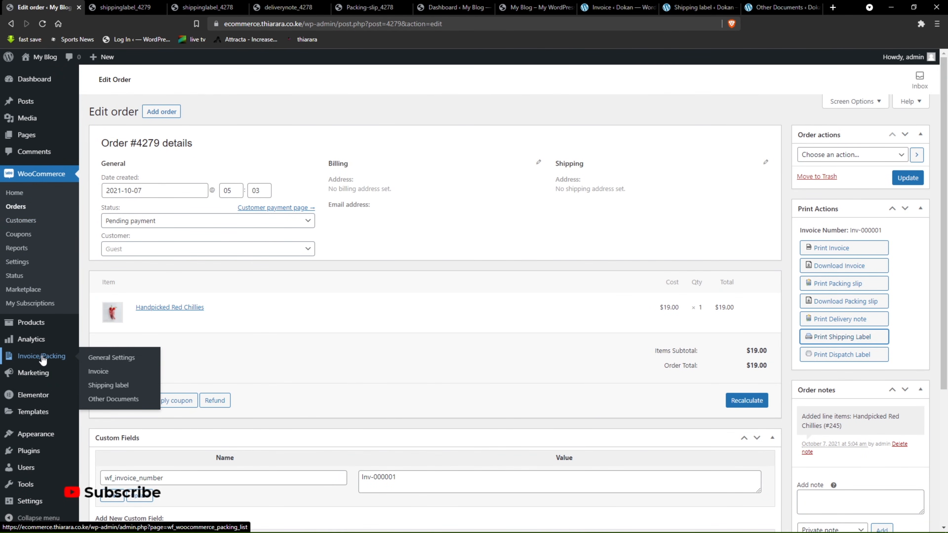